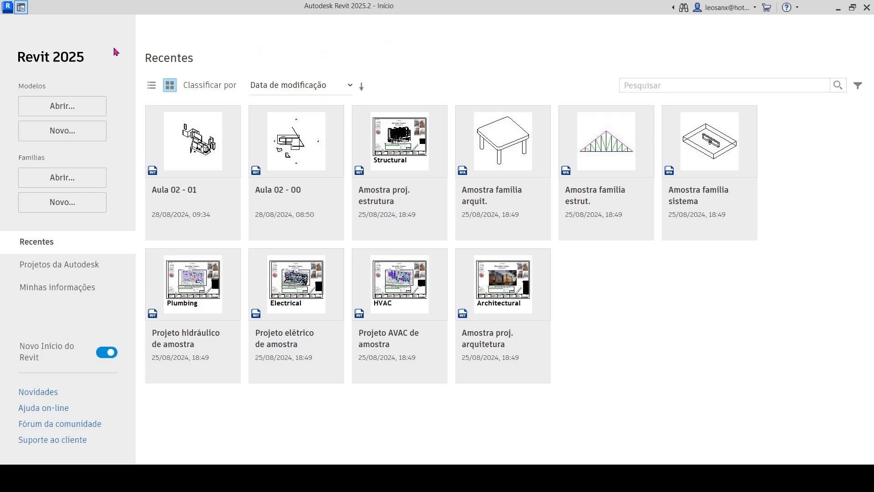
Step: Start a new project and browse for its template in the folder Revit nova grade - familias e templates, under CES on drive S:
{"action": "left_click", "coordinate": [69, 134]}
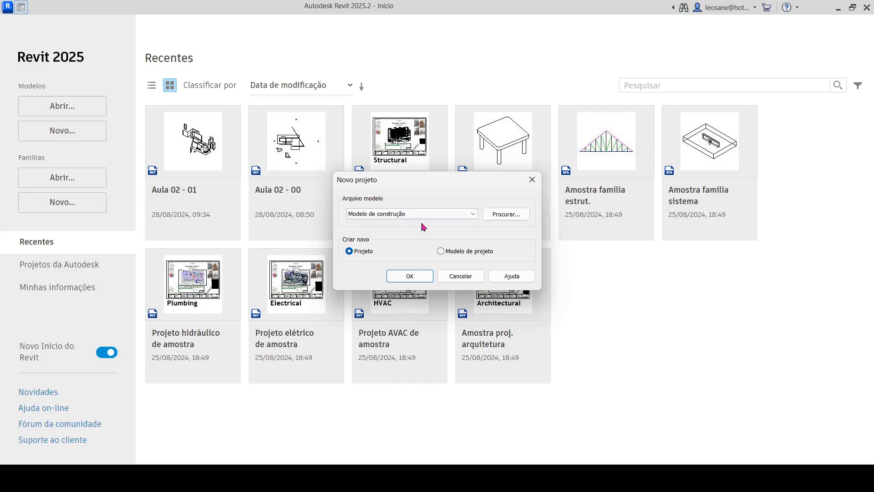
{"action": "left_click", "coordinate": [506, 214]}
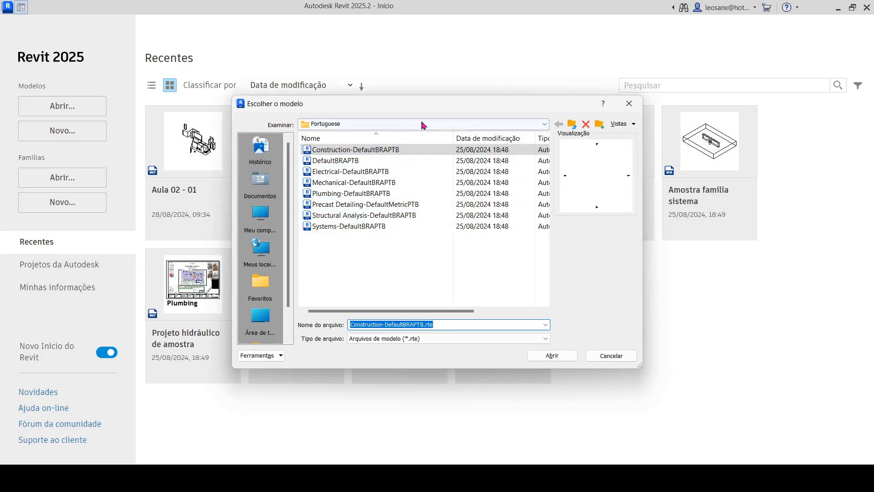
{"action": "left_click", "coordinate": [417, 124]}
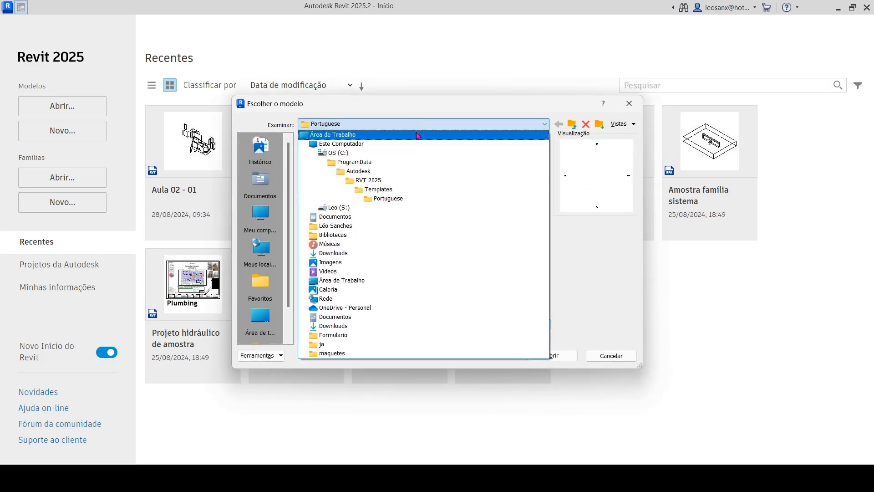
{"action": "left_click", "coordinate": [377, 208]}
{"action": "scroll", "coordinate": [379, 230], "scroll_direction": "down", "scroll_amount": 2}
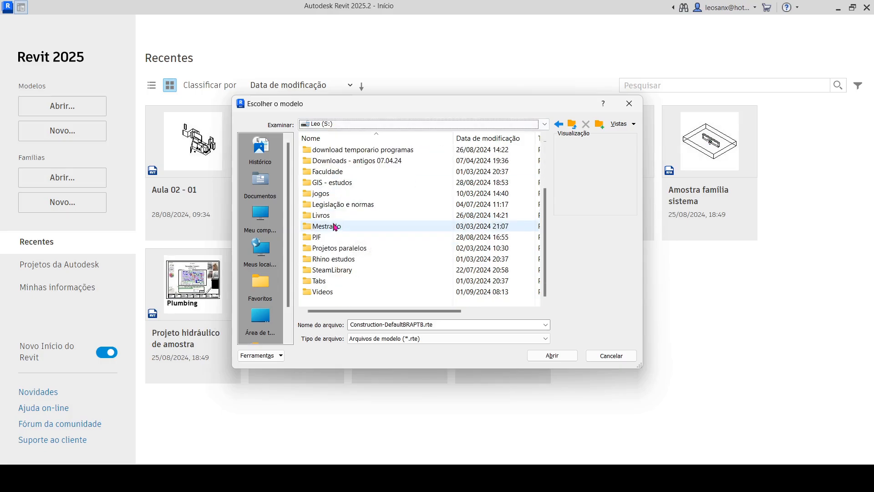
{"action": "scroll", "coordinate": [370, 225], "scroll_direction": "up", "scroll_amount": 2}
{"action": "double_click", "coordinate": [321, 172]}
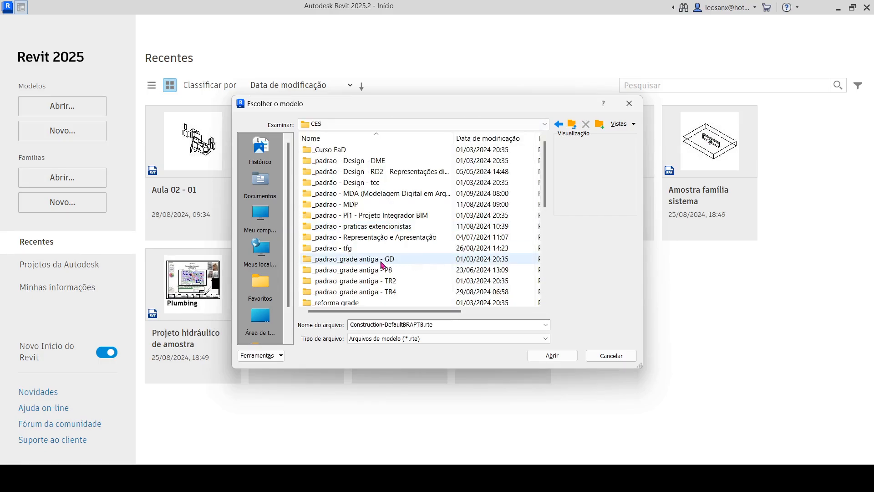
{"action": "scroll", "coordinate": [376, 260], "scroll_direction": "down", "scroll_amount": 5}
{"action": "scroll", "coordinate": [377, 260], "scroll_direction": "down", "scroll_amount": 1}
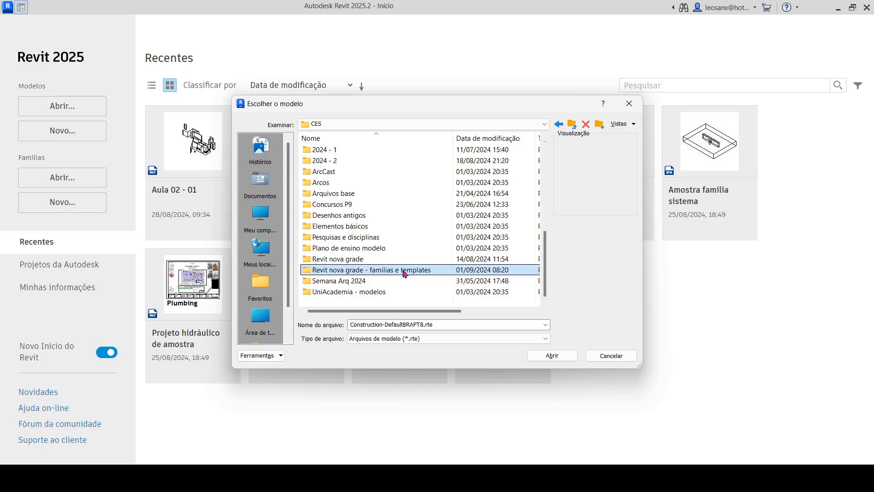
{"action": "double_click", "coordinate": [382, 270]}
Step: Create the project from the template file Revit - template - 2024 - R00.rte
{"action": "left_click", "coordinate": [364, 182]}
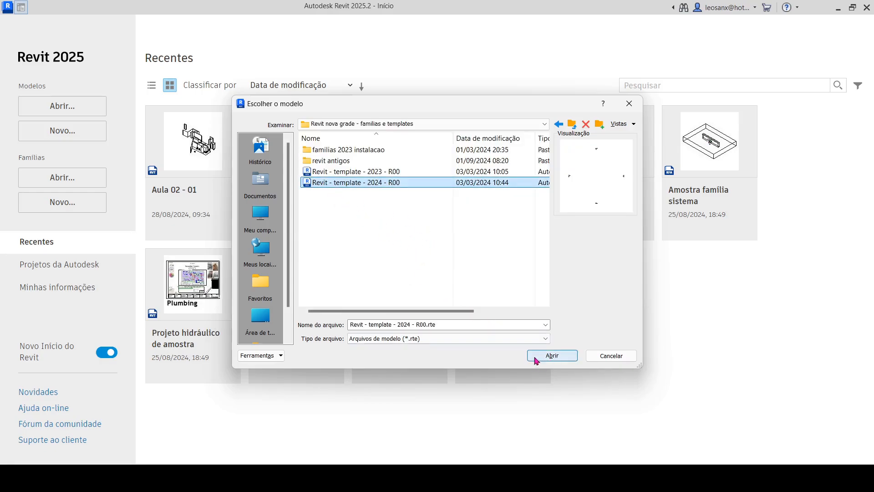
{"action": "left_click", "coordinate": [552, 355]}
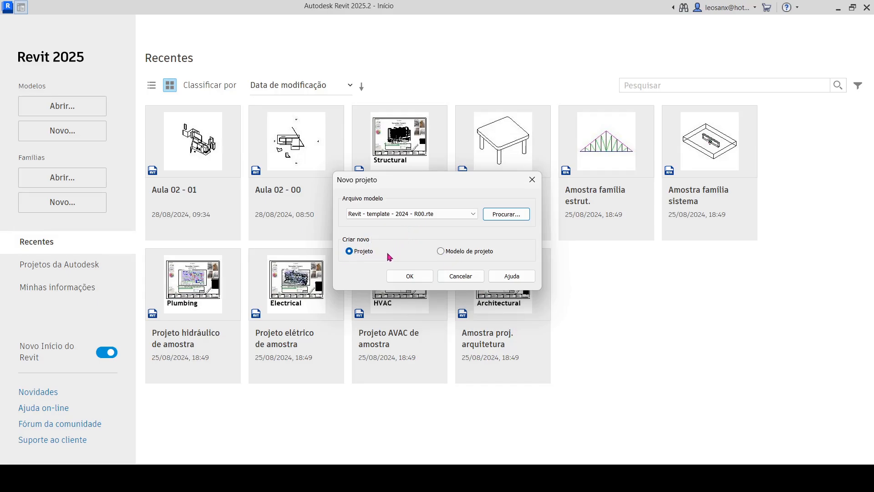
{"action": "left_click", "coordinate": [409, 276]}
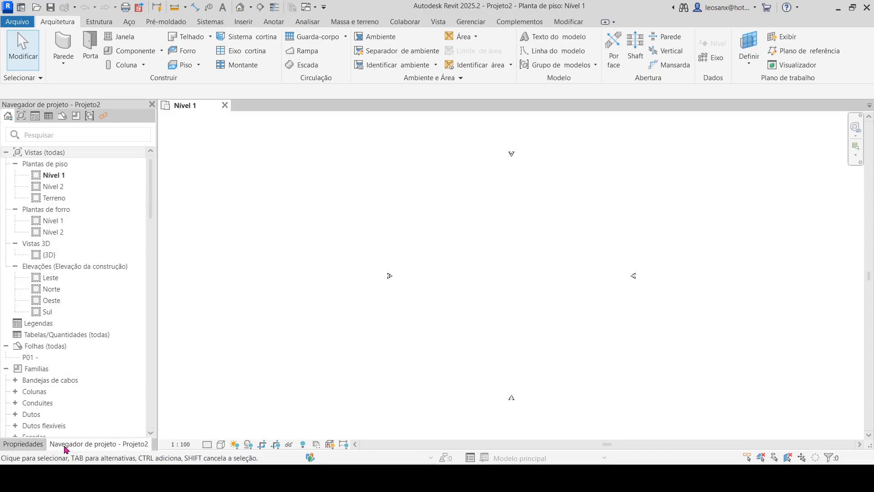
Step: View the Properties palette and the Project Browser in turn, and close both
{"action": "left_click", "coordinate": [39, 447]}
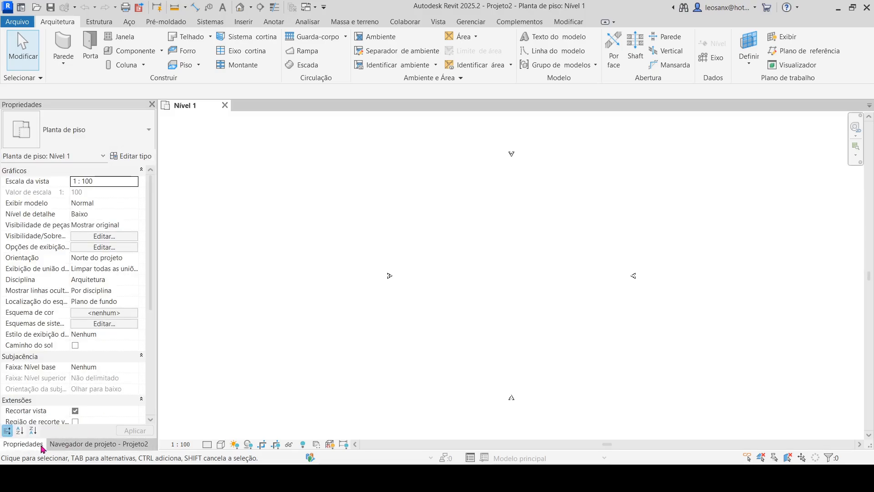
{"action": "left_click", "coordinate": [70, 446]}
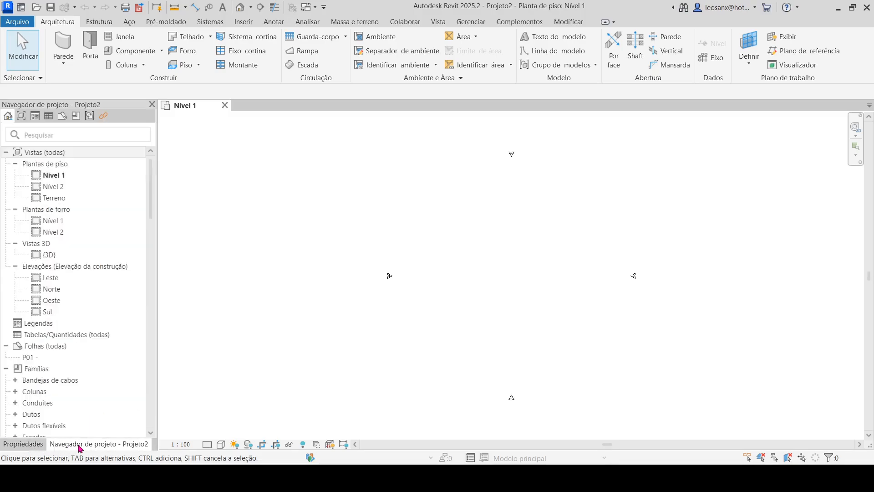
{"action": "left_click", "coordinate": [152, 105]}
{"action": "left_click", "coordinate": [152, 104]}
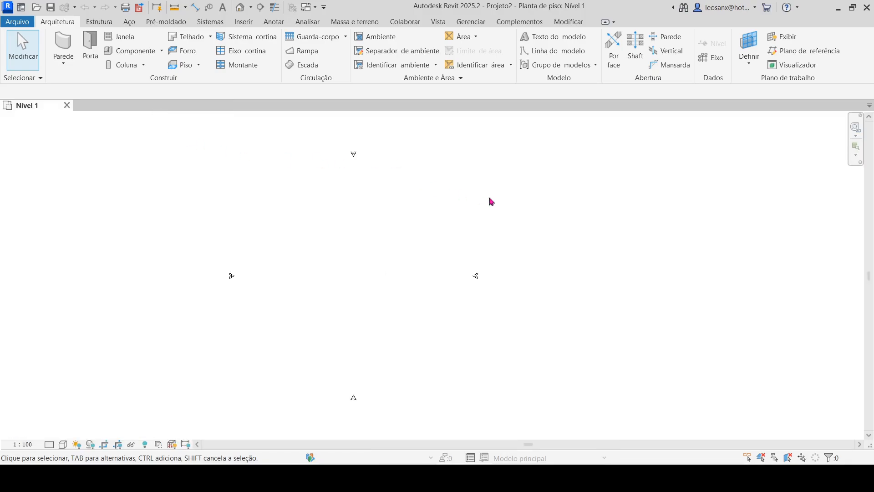
Step: Restore the Properties palette and the Project Browser through the user interface display settings
{"action": "left_click", "coordinate": [437, 22]}
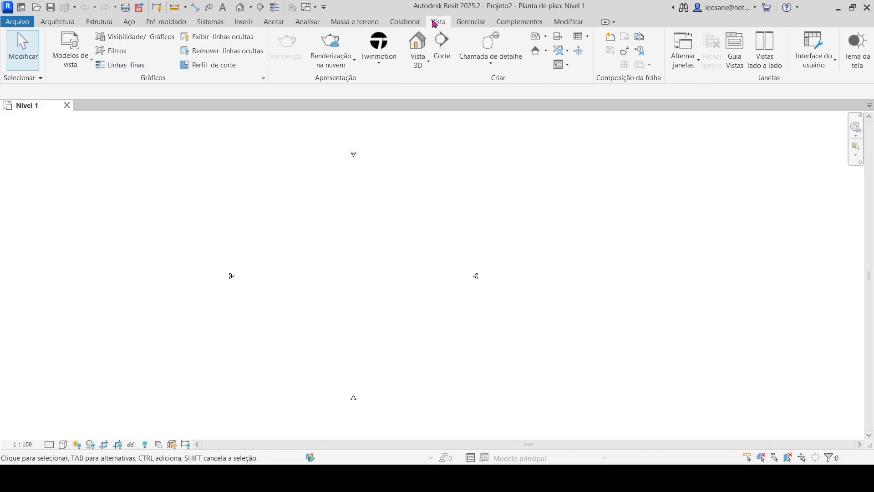
{"action": "left_click", "coordinate": [830, 68]}
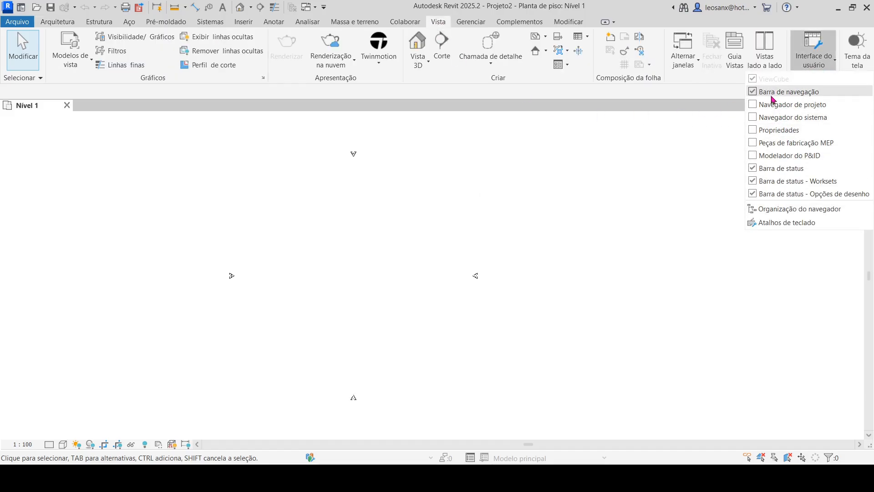
{"action": "left_click", "coordinate": [756, 130]}
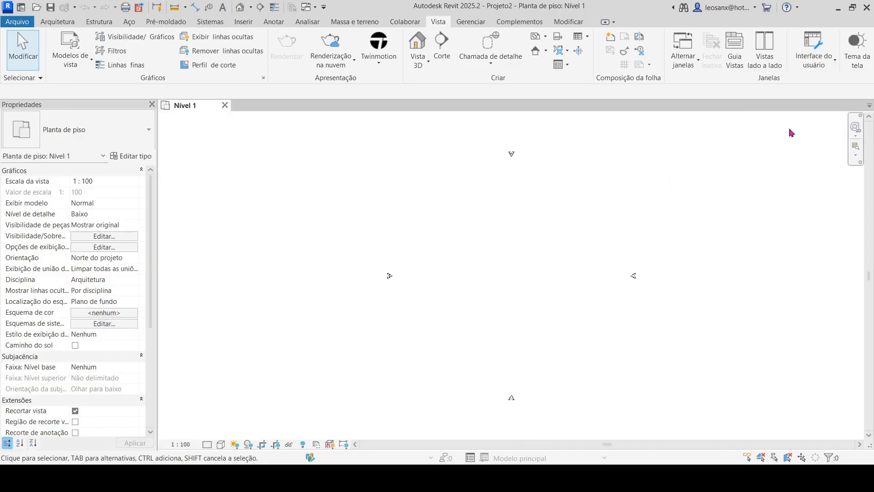
{"action": "left_click", "coordinate": [814, 71]}
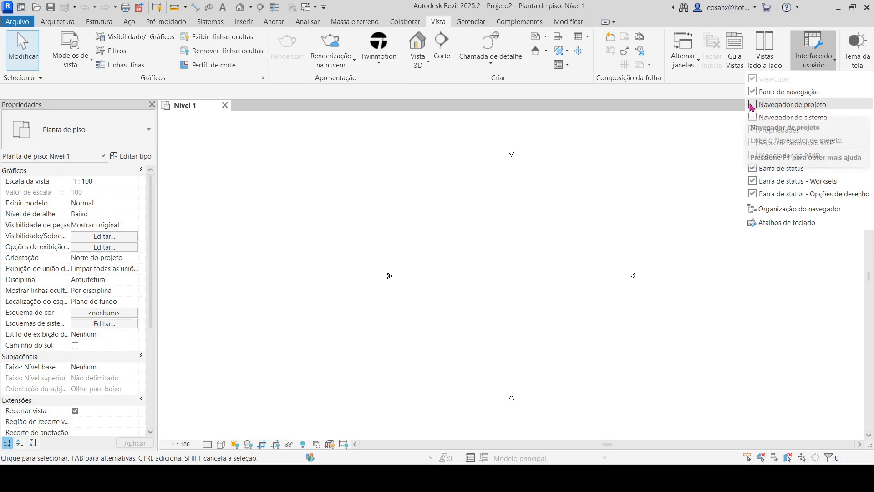
{"action": "left_click", "coordinate": [774, 104]}
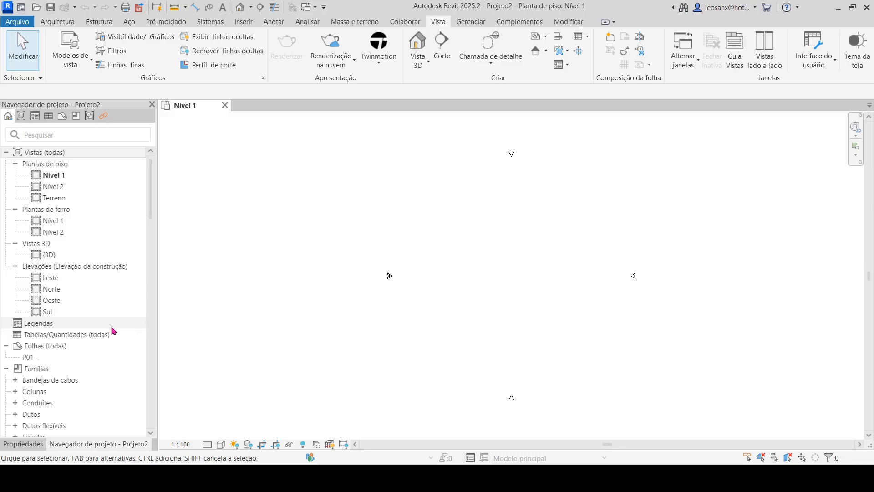
Step: Open the project's {3D} view, with the massing and site tools at hand
{"action": "left_click", "coordinate": [25, 444]}
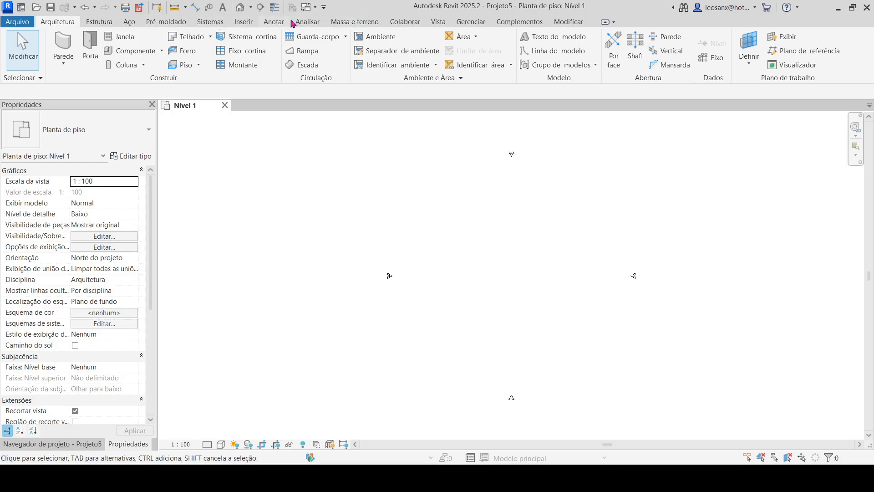
{"action": "left_click", "coordinate": [373, 22]}
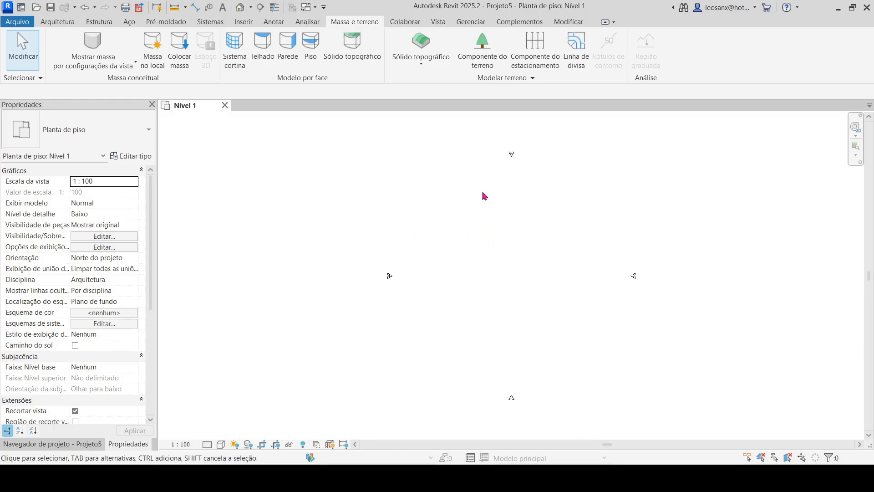
{"action": "left_click", "coordinate": [56, 445]}
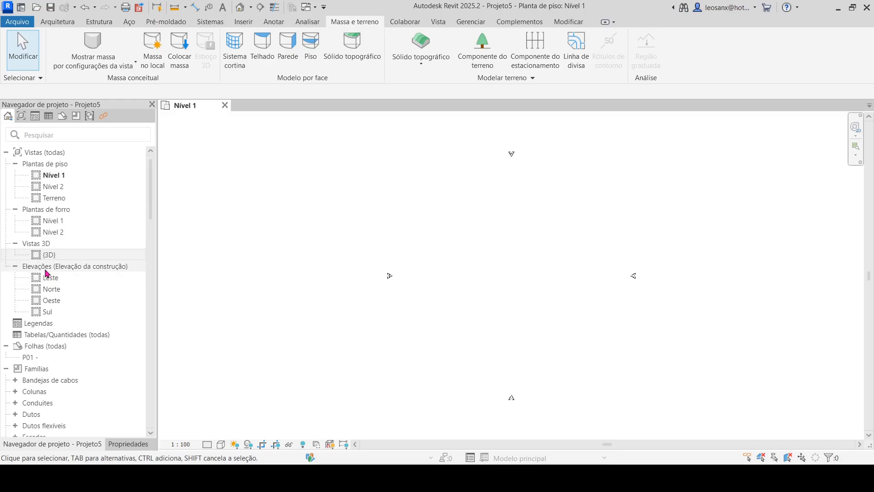
{"action": "left_click", "coordinate": [50, 256]}
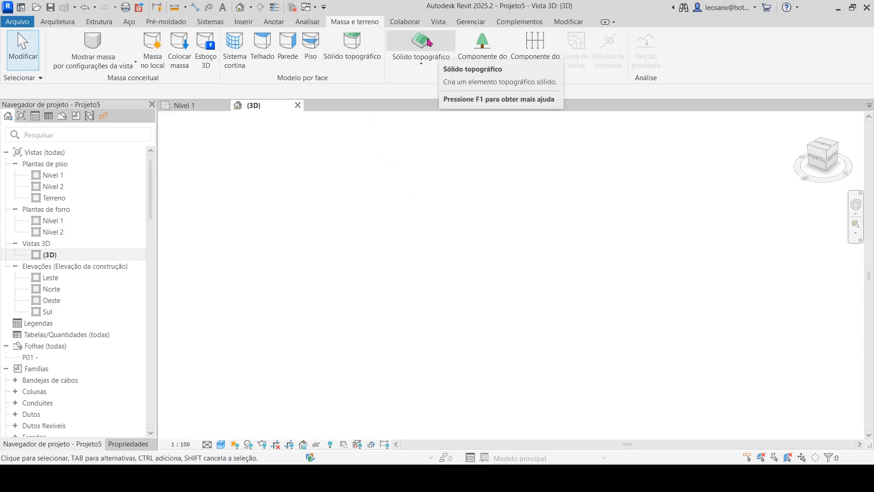
Step: Start a toposolid from a sketch and set its type to Sólido topográfico - Grama
{"action": "left_click", "coordinate": [422, 67]}
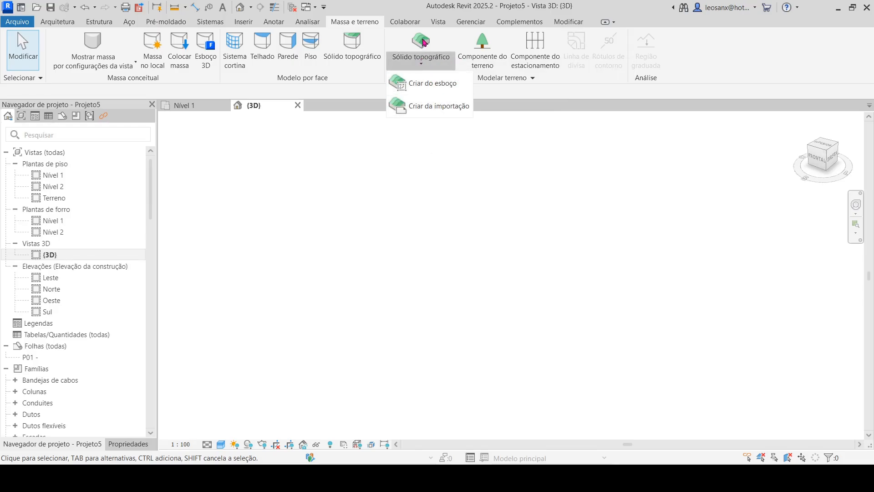
{"action": "left_click", "coordinate": [395, 6]}
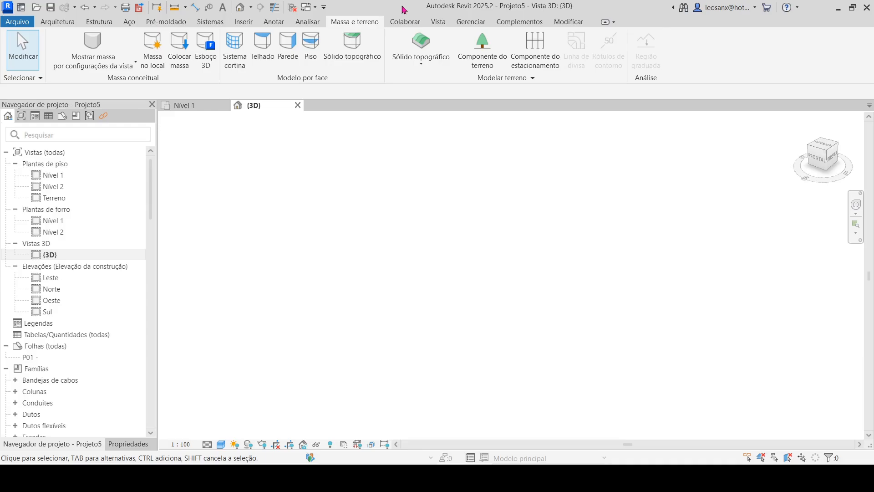
{"action": "left_click", "coordinate": [420, 42]}
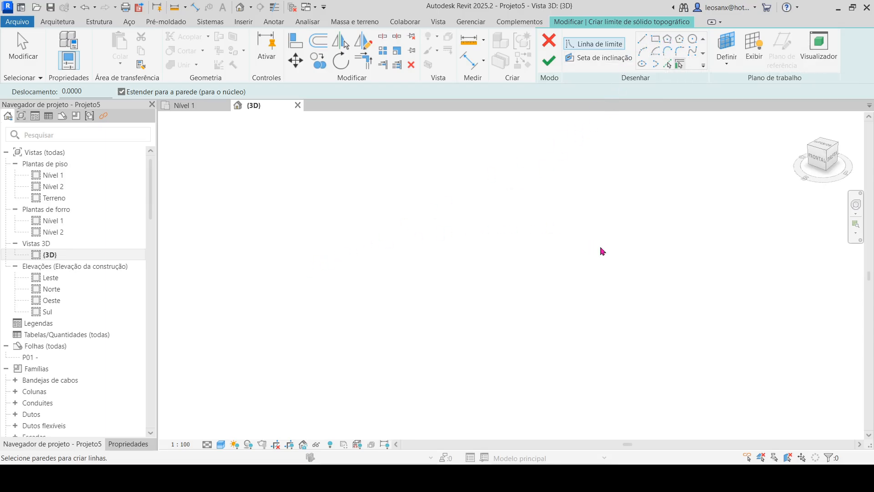
{"action": "left_click", "coordinate": [128, 443]}
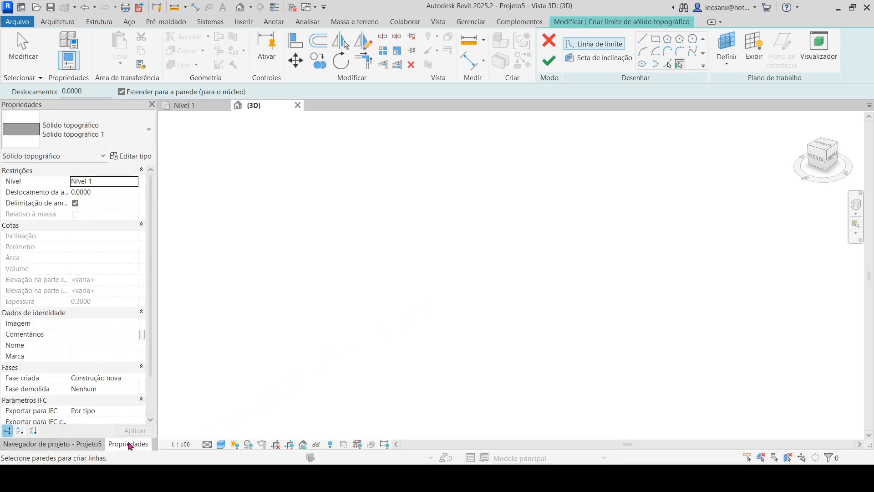
{"action": "left_click", "coordinate": [122, 129]}
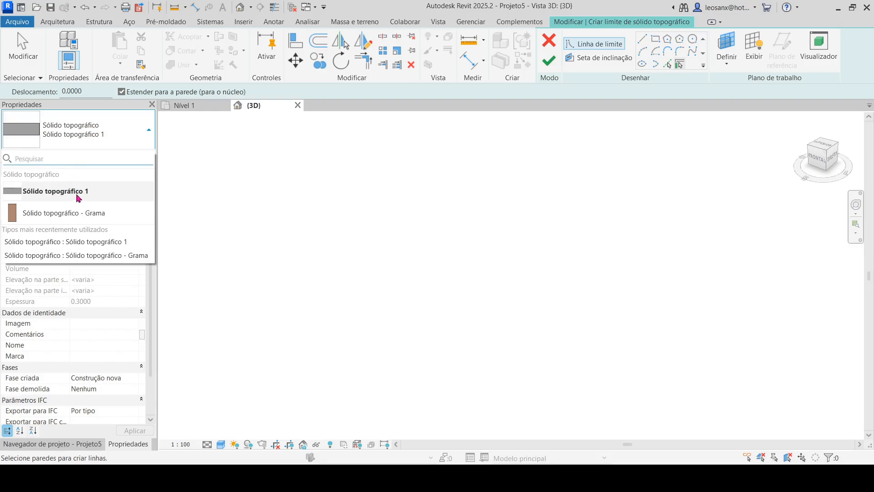
{"action": "mouse_move", "coordinate": [87, 195]}
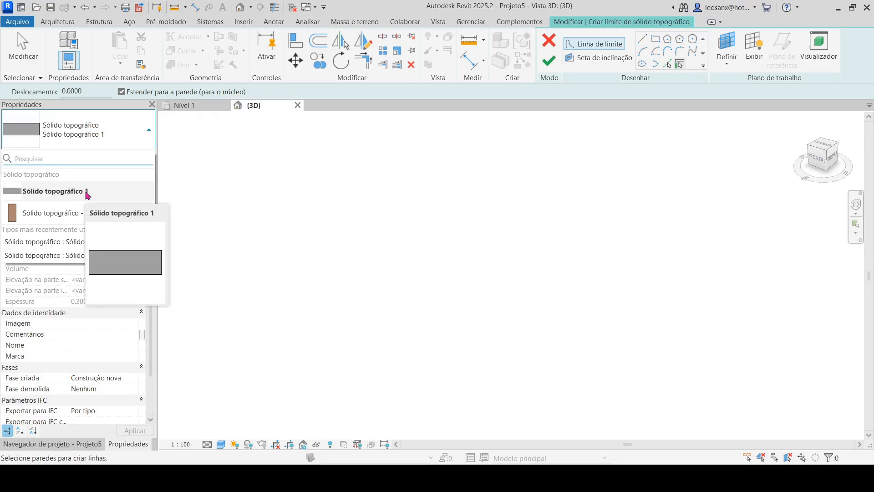
{"action": "mouse_move", "coordinate": [84, 218]}
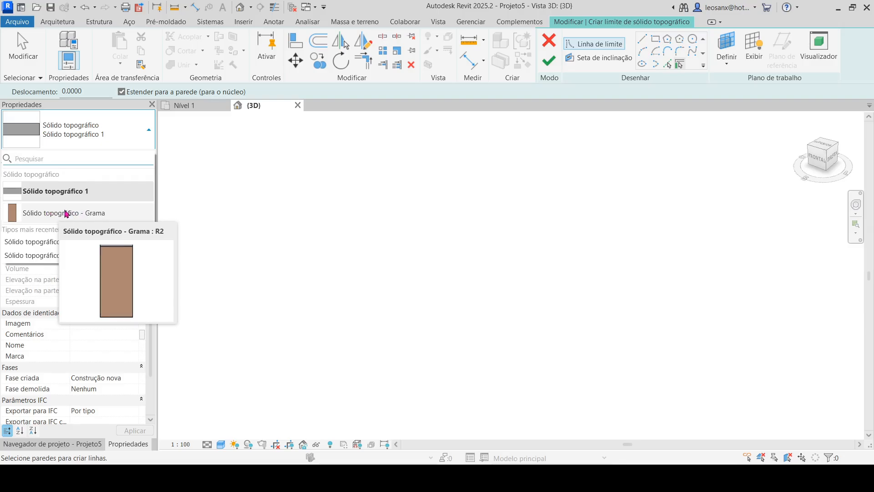
{"action": "left_click", "coordinate": [75, 213]}
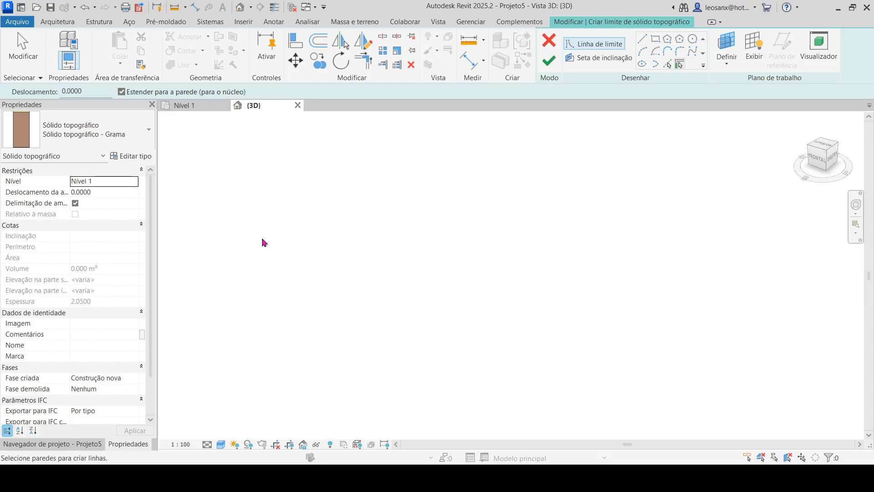
Step: Sketch a rectangular toposolid boundary about 36 m by 24 m in the 3D view
{"action": "left_click", "coordinate": [657, 41]}
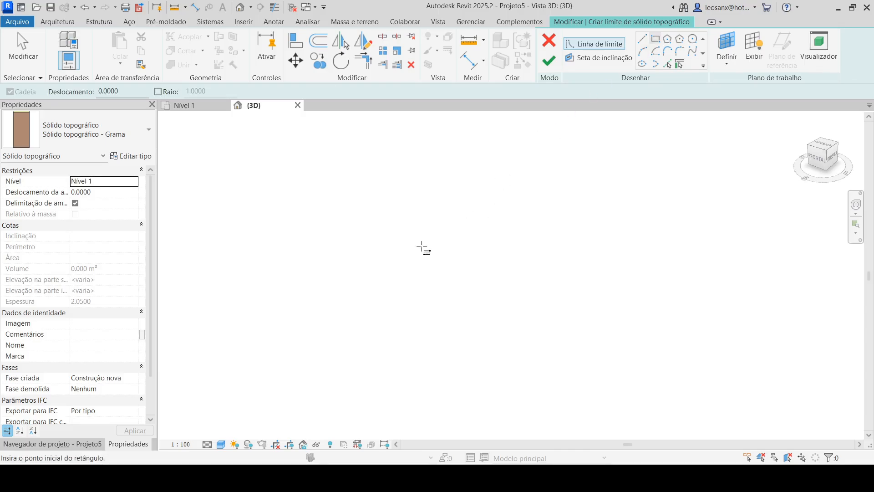
{"action": "left_click", "coordinate": [440, 199]}
{"action": "scroll", "coordinate": [455, 236], "scroll_direction": "down", "scroll_amount": 5}
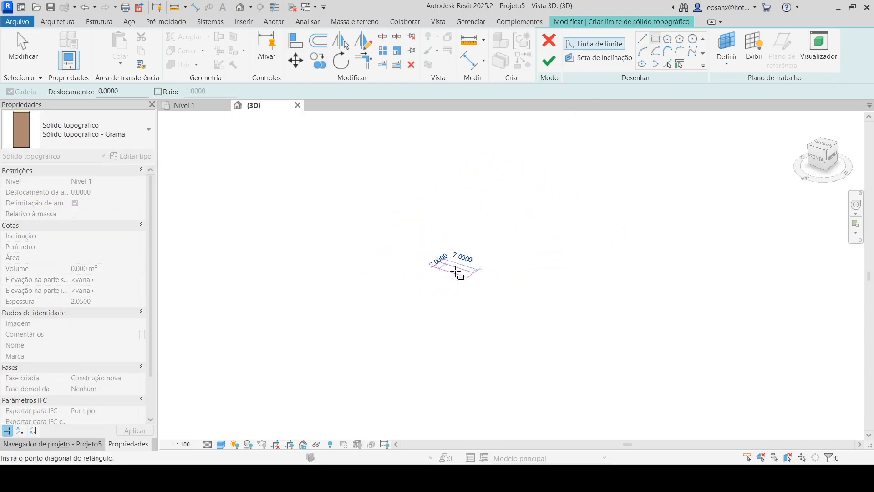
{"action": "scroll", "coordinate": [482, 302], "scroll_direction": "up", "scroll_amount": 5}
{"action": "scroll", "coordinate": [540, 385], "scroll_direction": "down", "scroll_amount": 3}
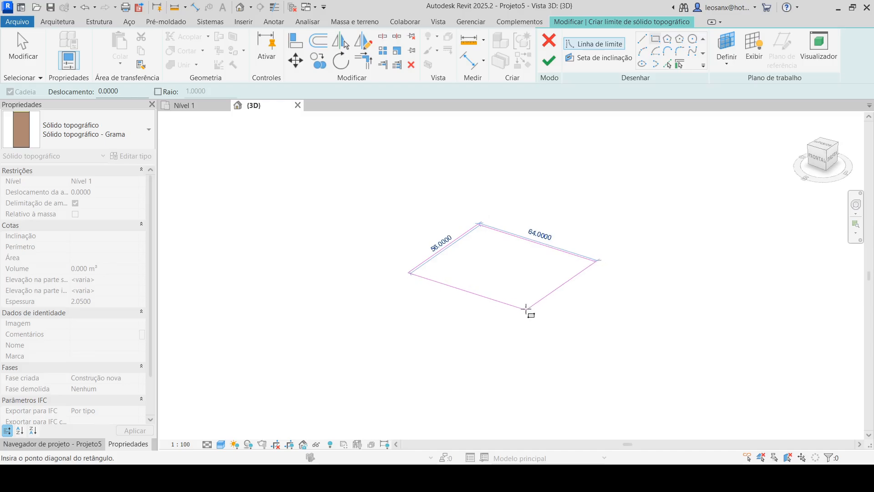
{"action": "middle_click_drag", "start_coordinate": [527, 308], "coordinate": [479, 278]}
{"action": "scroll", "coordinate": [478, 196], "scroll_direction": "up", "scroll_amount": 2}
{"action": "scroll", "coordinate": [480, 277], "scroll_direction": "up", "scroll_amount": 1}
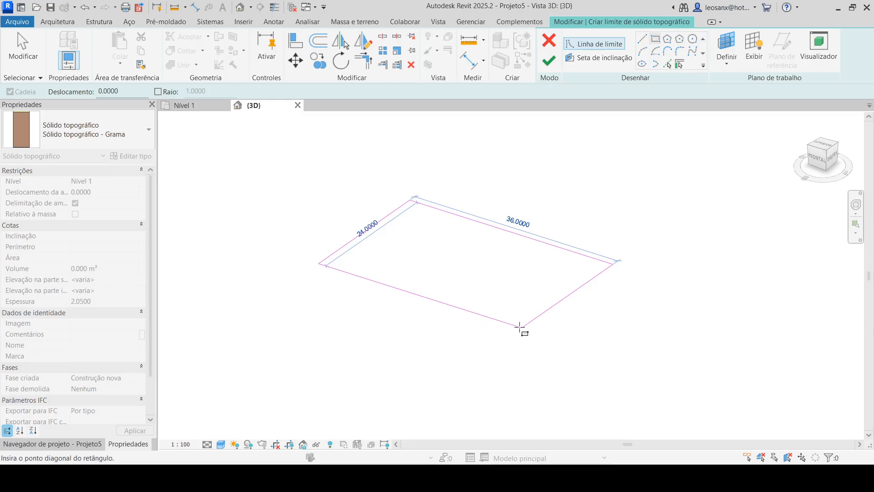
{"action": "left_click", "coordinate": [519, 326]}
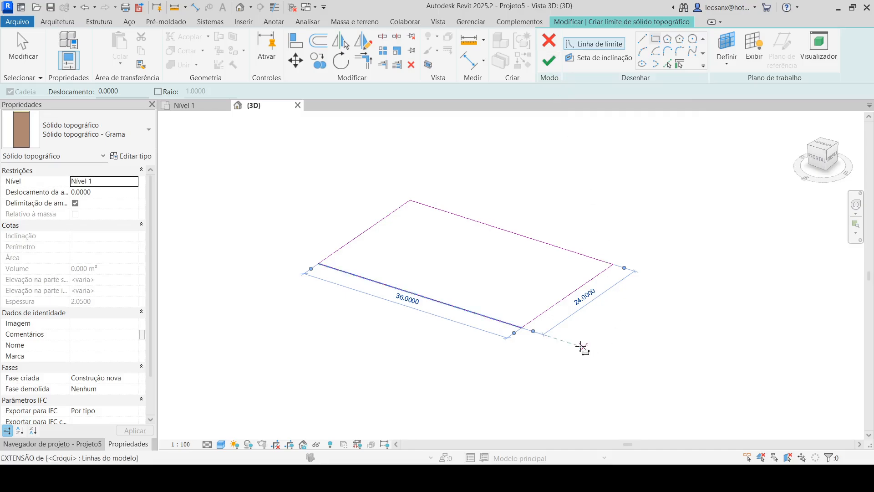
Step: Set the rectangular boundary's sides to 25 m and 37 m and finish the toposolid sketch
{"action": "left_click", "coordinate": [584, 297]}
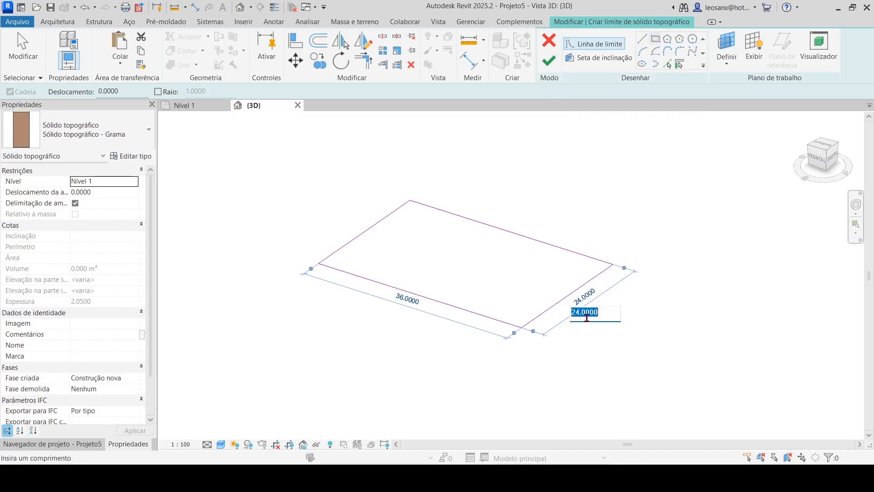
{"action": "type", "text": "25"}
{"action": "key", "text": "Return"}
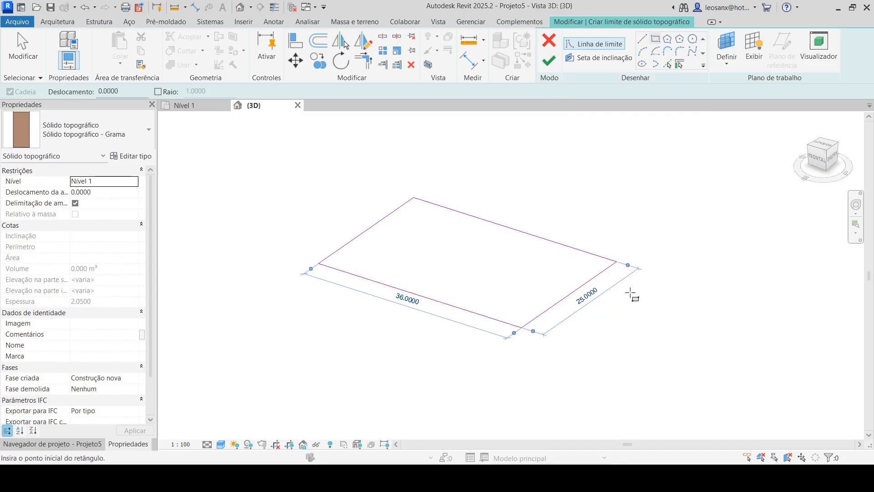
{"action": "left_click", "coordinate": [409, 299]}
{"action": "type", "text": "37"}
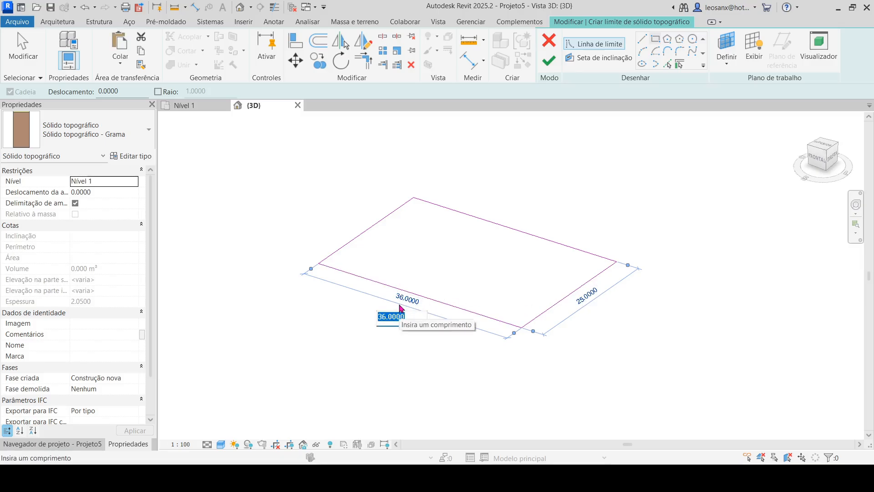
{"action": "key", "text": "Return"}
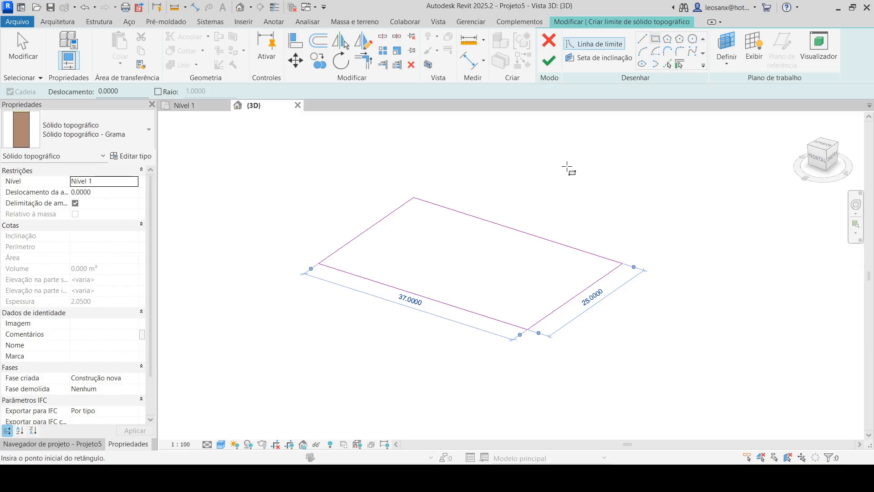
{"action": "left_click", "coordinate": [549, 63]}
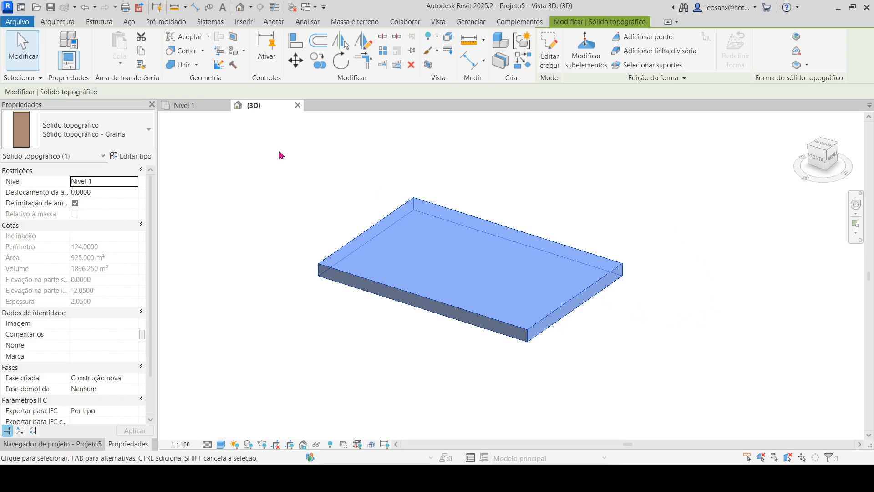
{"action": "left_click", "coordinate": [22, 49]}
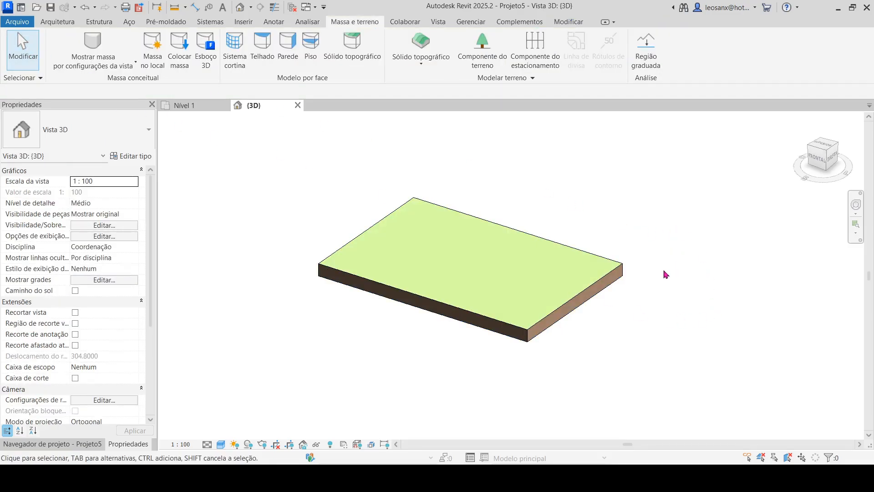
Step: Examine the flat toposolid and its visible sides from several angles in the 3D view
{"action": "middle_click_drag", "start_coordinate": [558, 353], "coordinate": [454, 254], "text": "shift"}
{"action": "scroll", "coordinate": [474, 189], "scroll_direction": "up", "scroll_amount": 3}
{"action": "scroll", "coordinate": [719, 273], "scroll_direction": "down", "scroll_amount": 2}
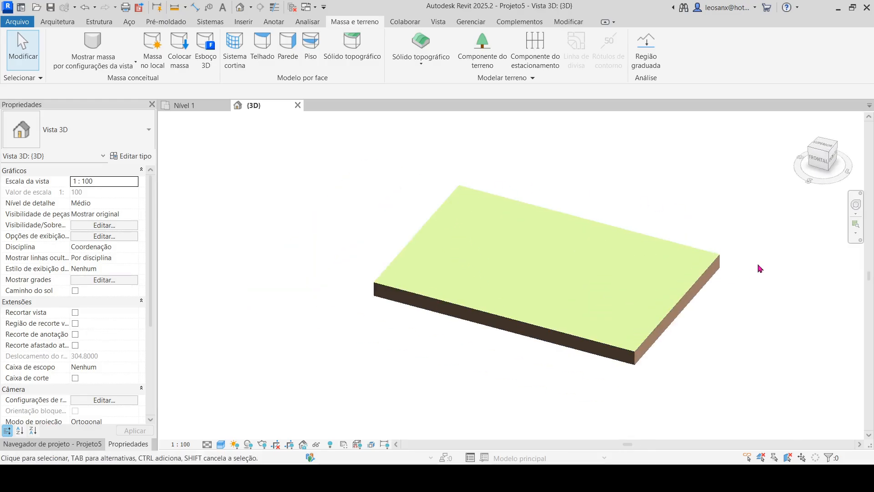
{"action": "middle_click_drag", "start_coordinate": [758, 353], "coordinate": [654, 372], "text": "shift"}
{"action": "scroll", "coordinate": [727, 310], "scroll_direction": "up", "scroll_amount": 2}
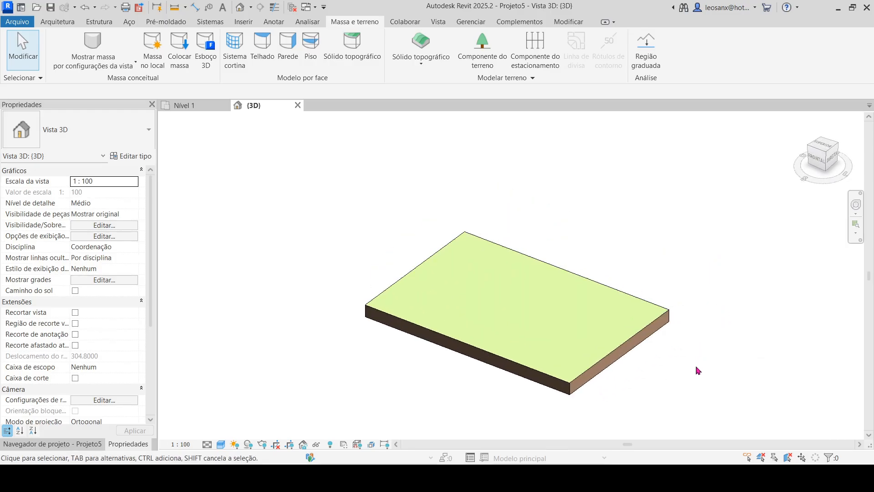
{"action": "middle_click_drag", "start_coordinate": [518, 304], "coordinate": [519, 261]}
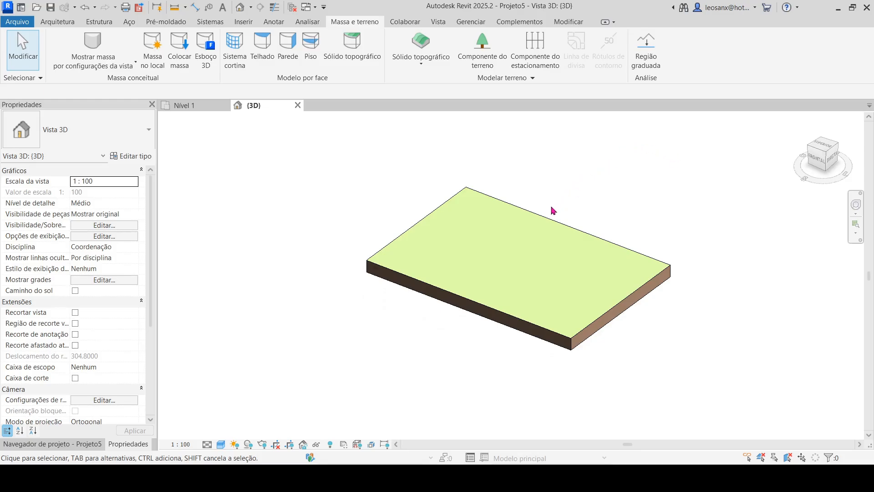
{"action": "left_click", "coordinate": [543, 220]}
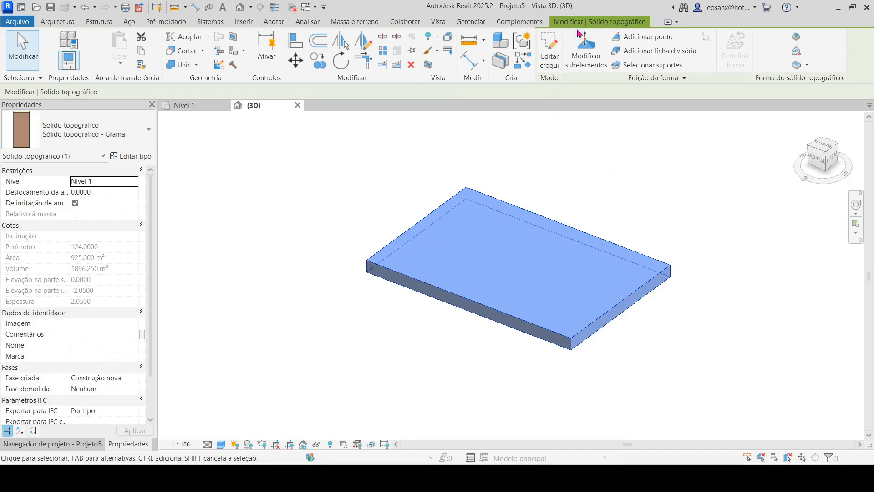
{"action": "left_click", "coordinate": [274, 177]}
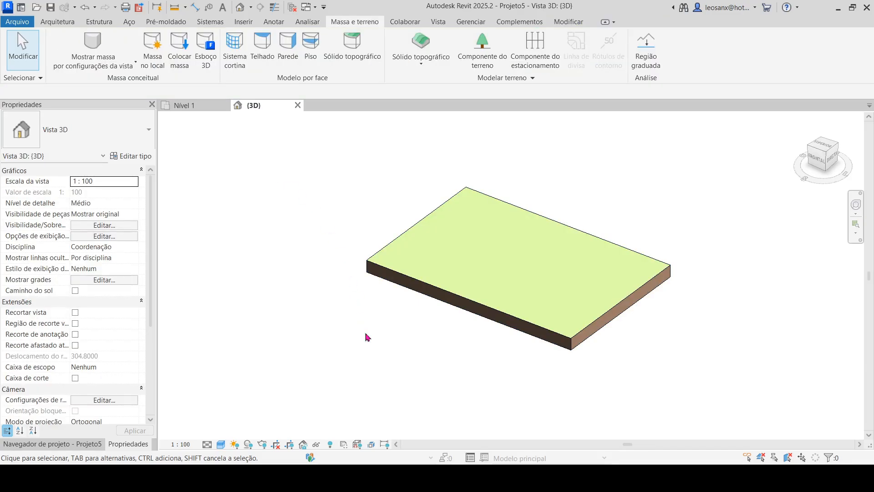
Step: Modify the toposolid's sub-elements by setting its back corner point to an elevation of 5 m
{"action": "left_click", "coordinate": [588, 236]}
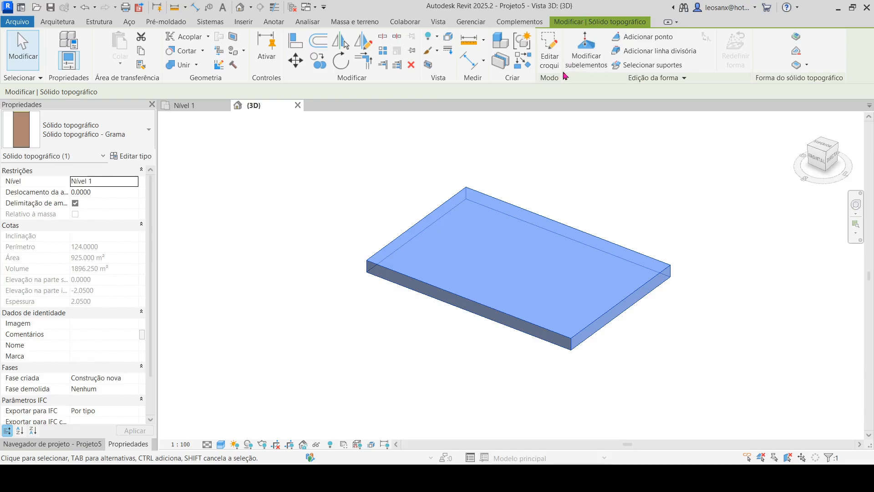
{"action": "left_click", "coordinate": [587, 46]}
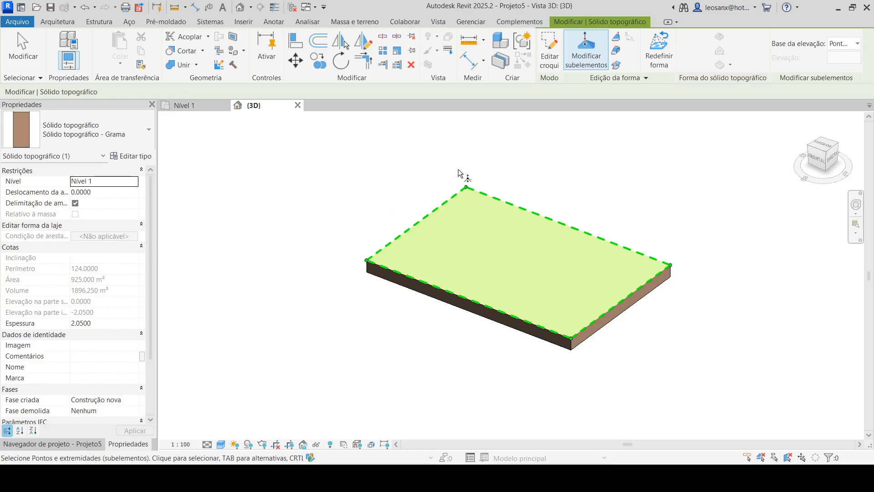
{"action": "left_click", "coordinate": [466, 187]}
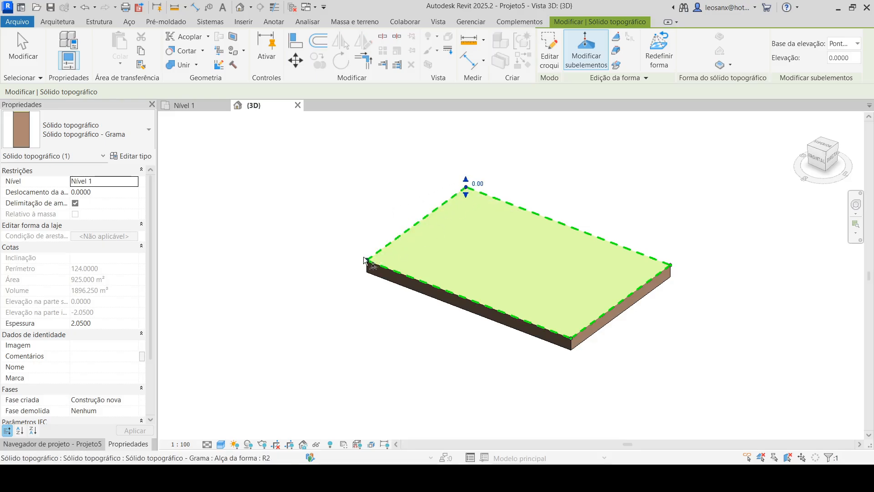
{"action": "left_click", "coordinate": [476, 183]}
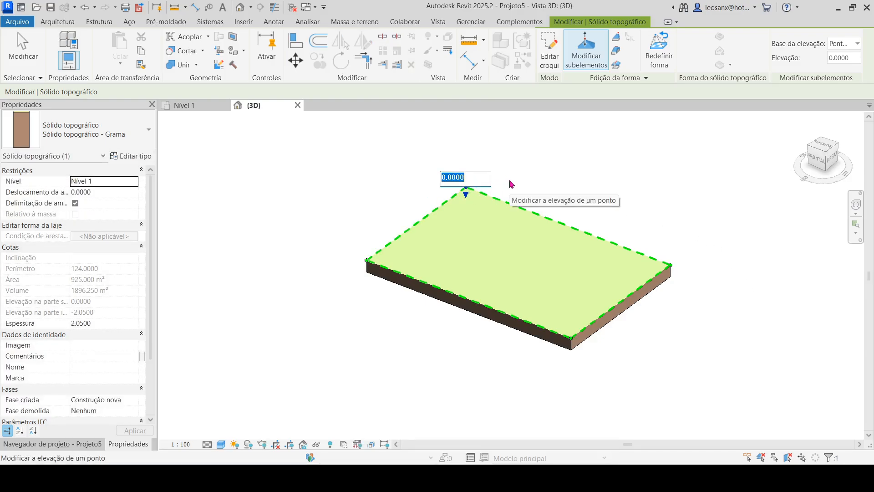
{"action": "type", "text": "5"}
{"action": "key", "text": "Return"}
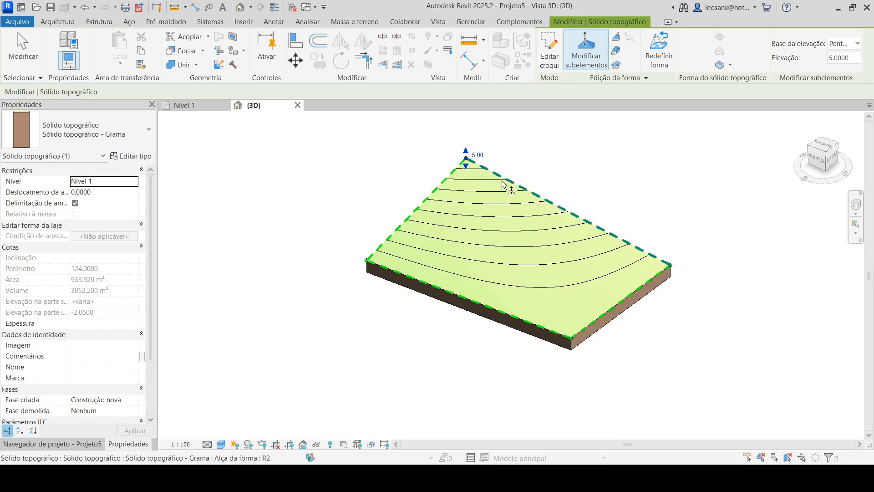
{"action": "left_click", "coordinate": [587, 190]}
Step: Set the elevation of the toposolid's left corner point to 4 m
{"action": "left_click_drag", "start_coordinate": [338, 234], "coordinate": [387, 290]}
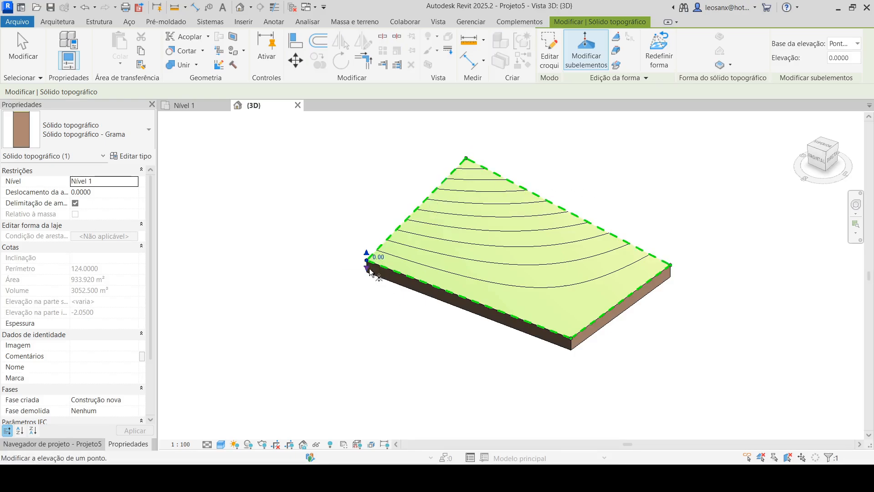
{"action": "left_click", "coordinate": [379, 258]}
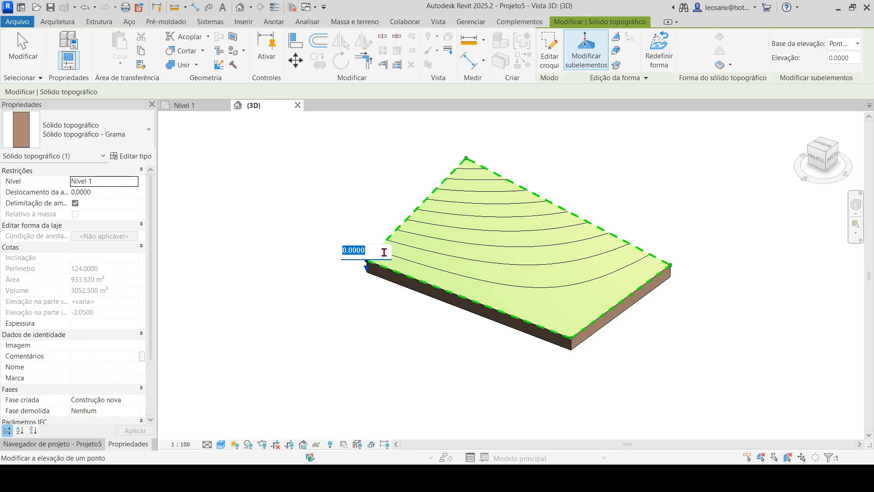
{"action": "type", "text": "4"}
{"action": "key", "text": "Return"}
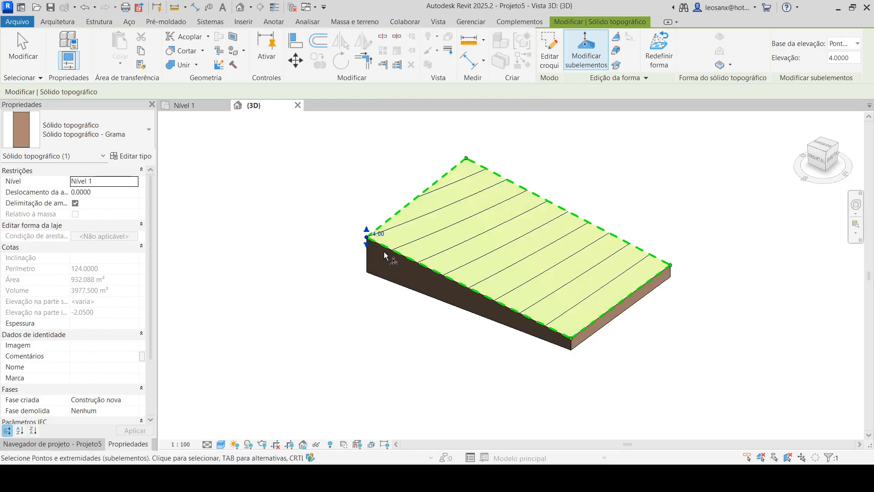
Step: Set the elevation of the toposolid's right corner point to 2 m
{"action": "left_click_drag", "start_coordinate": [644, 218], "coordinate": [678, 260]}
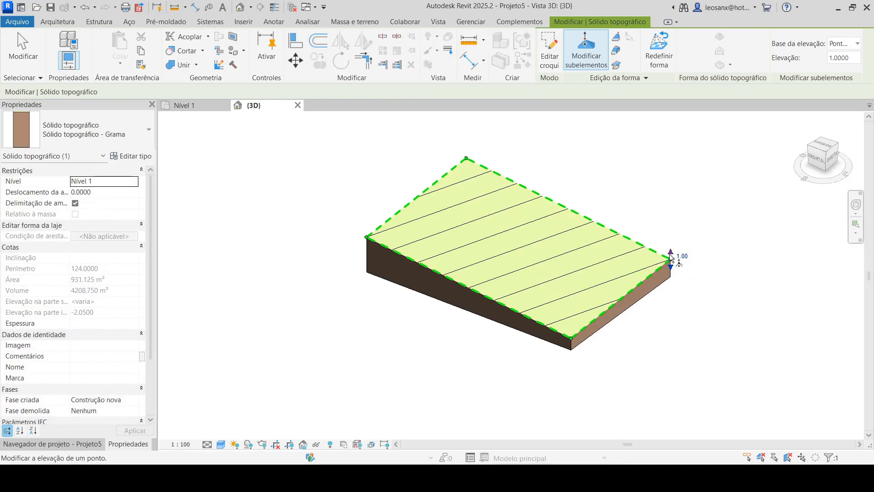
{"action": "mouse_move", "coordinate": [672, 260]}
{"action": "left_mouse_down"}
{"action": "mouse_move", "coordinate": [672, 219]}
{"action": "mouse_move", "coordinate": [677, 268]}
{"action": "left_mouse_up"}
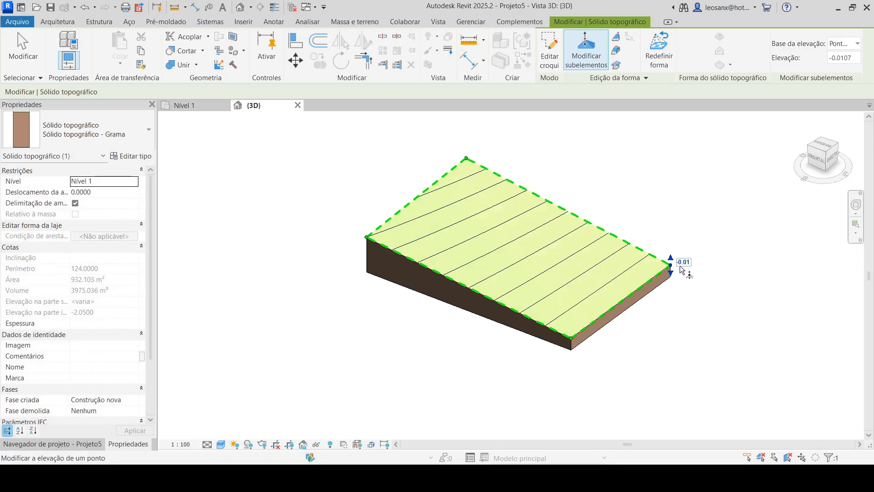
{"action": "left_click", "coordinate": [680, 263]}
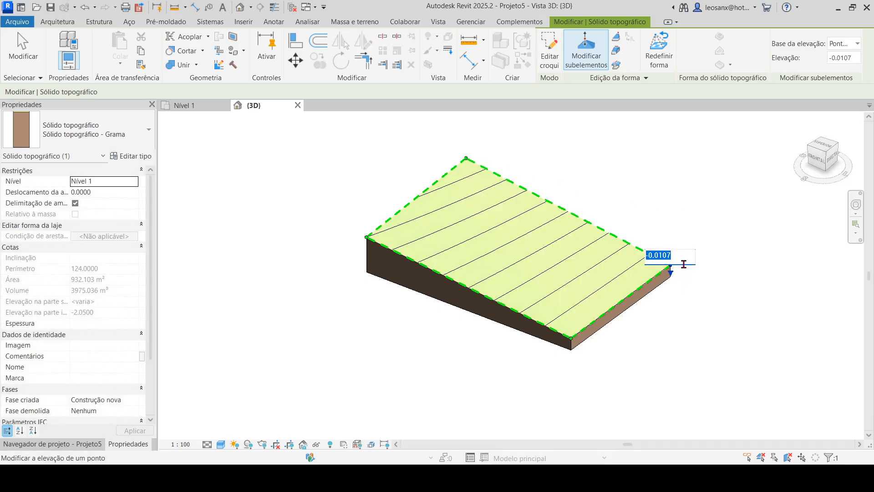
{"action": "type", "text": "2"}
{"action": "key", "text": "Return"}
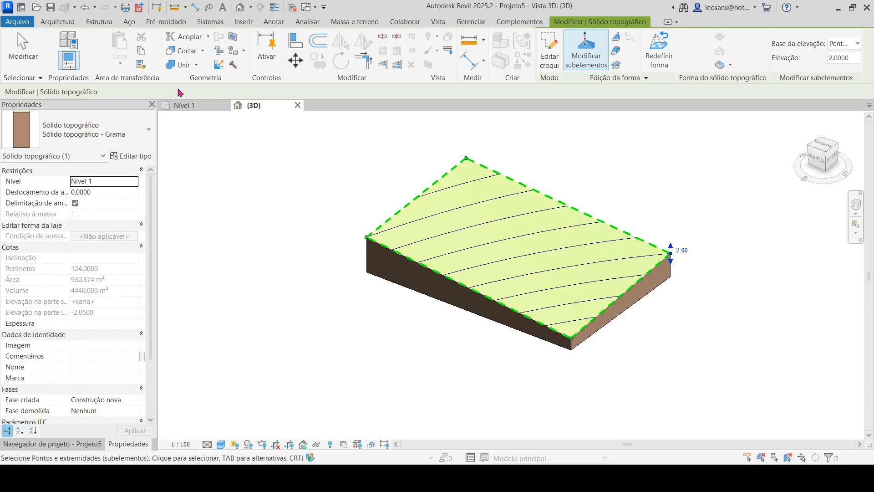
Step: Check the elevation of each of the four corner points, leaving sub-element editing to examine the sloped terrain
{"action": "left_click", "coordinate": [465, 159]}
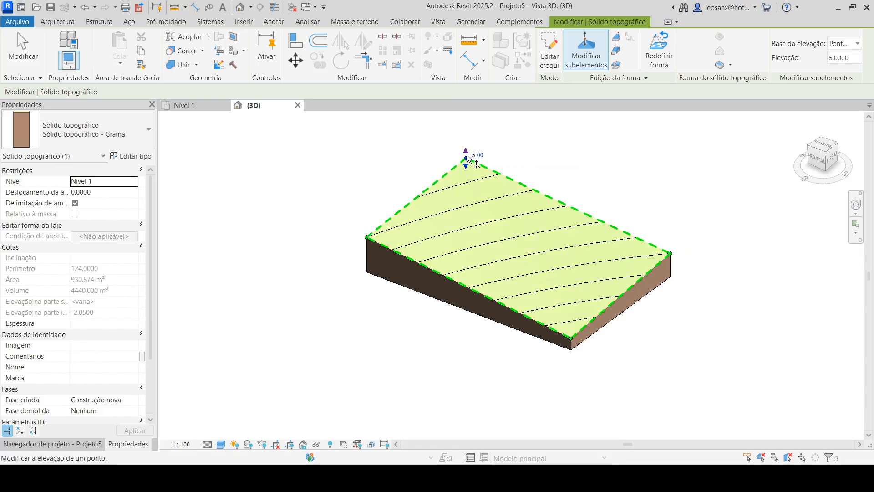
{"action": "left_click", "coordinate": [367, 237]}
{"action": "left_click", "coordinate": [670, 254]}
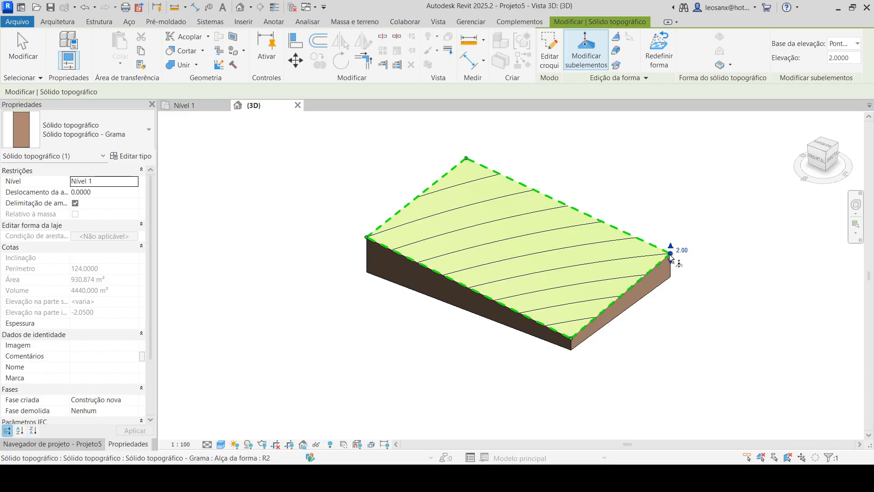
{"action": "left_click", "coordinate": [571, 338]}
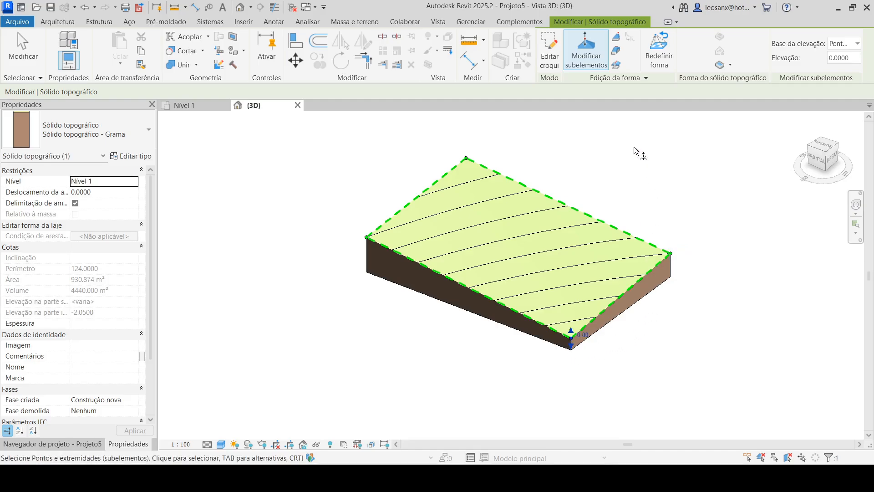
{"action": "key", "text": "Escape"}
{"action": "key", "text": "Escape"}
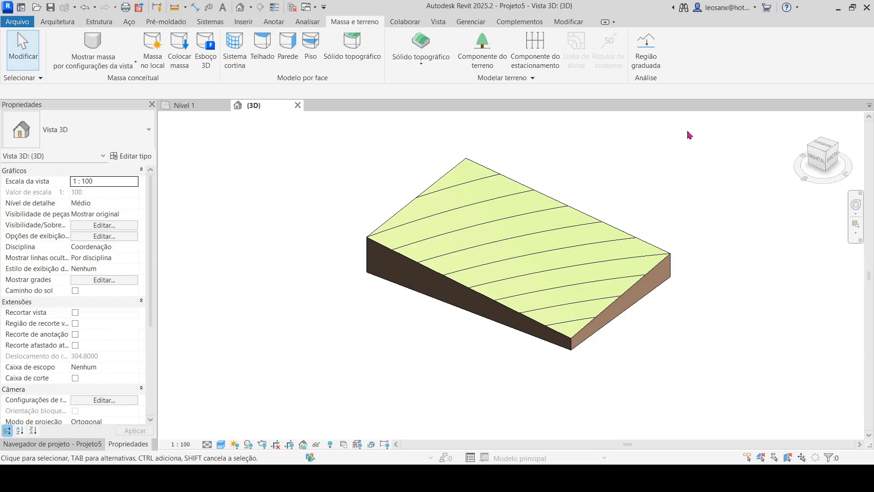
{"action": "middle_click_drag", "start_coordinate": [593, 338], "coordinate": [605, 273], "text": "shift"}
{"action": "mouse_move", "coordinate": [612, 187]}
{"action": "middle_mouse_down", "text": "shift"}
{"action": "mouse_move", "coordinate": [682, 400]}
{"action": "mouse_move", "coordinate": [663, 410]}
{"action": "mouse_move", "coordinate": [657, 259]}
{"action": "mouse_move", "coordinate": [628, 191]}
{"action": "middle_mouse_up", "text": "shift"}
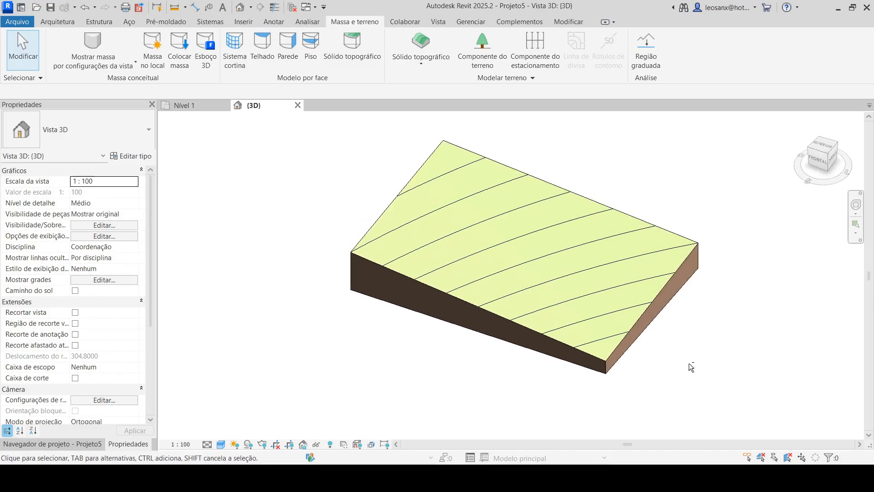
{"action": "middle_click_drag", "start_coordinate": [689, 364], "coordinate": [533, 191], "text": "shift"}
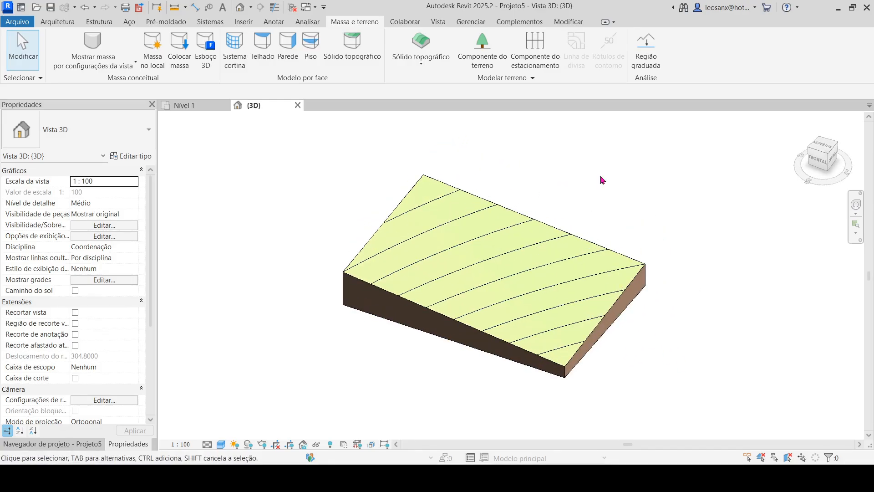
Step: Add three points to the toposolid near its high short edge, placing them along the surface (Ao longo da superfície)
{"action": "left_click", "coordinate": [532, 214]}
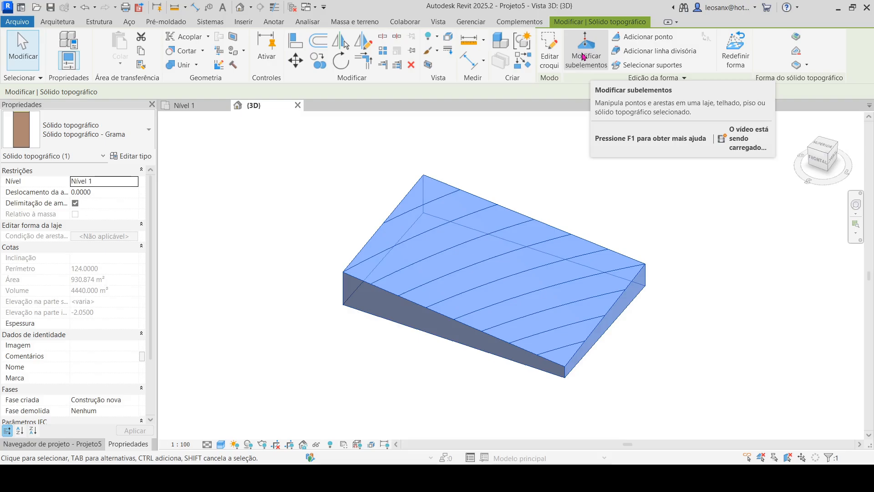
{"action": "left_click", "coordinate": [616, 37]}
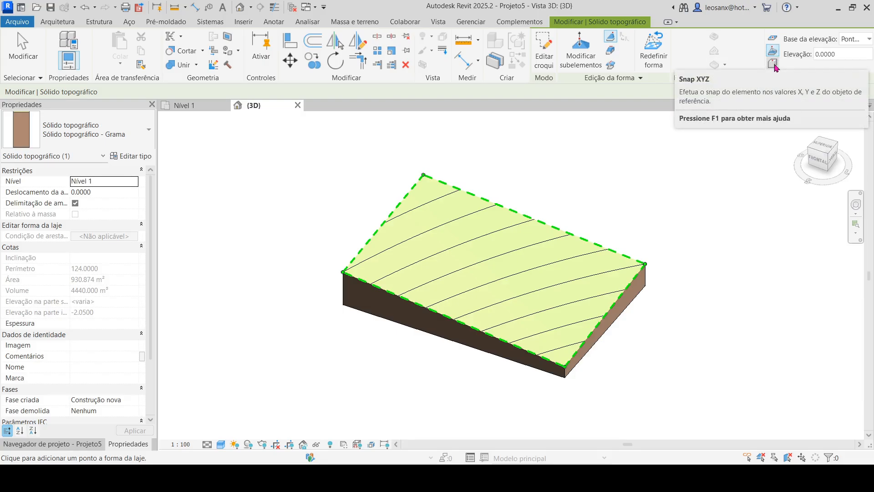
{"action": "left_click", "coordinate": [773, 40]}
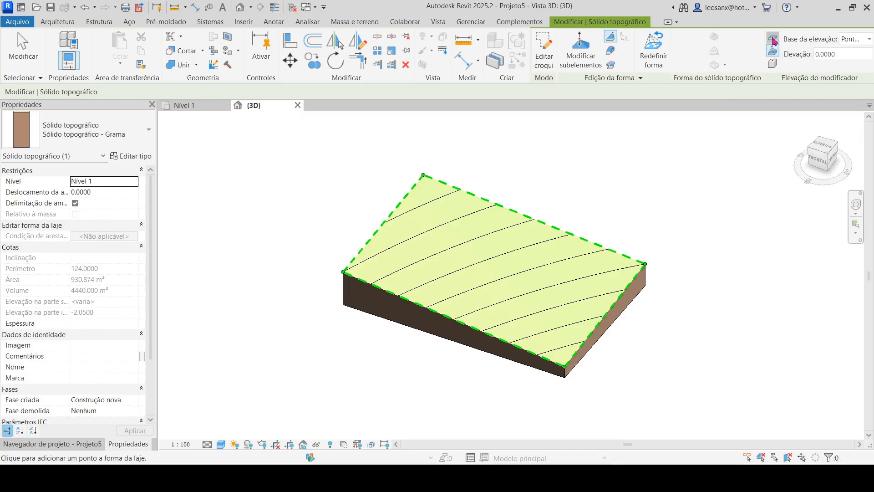
{"action": "left_click", "coordinate": [424, 186]}
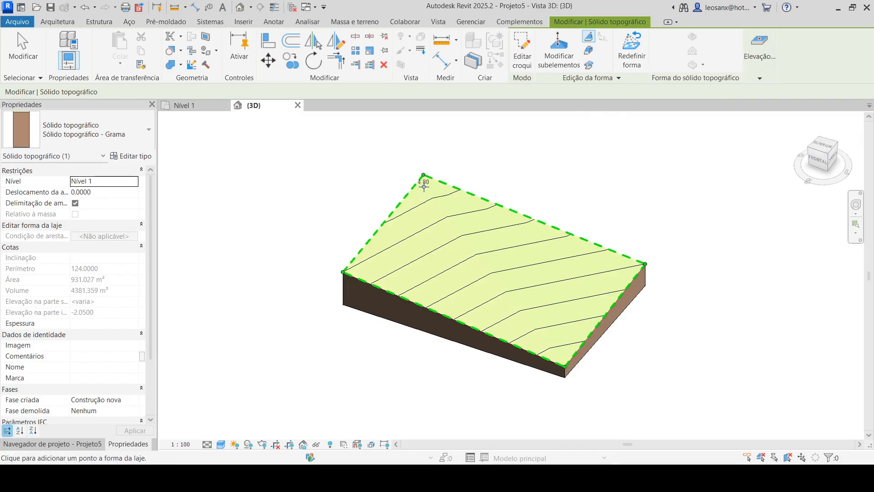
{"action": "left_click", "coordinate": [391, 228]}
{"action": "left_click", "coordinate": [366, 260]}
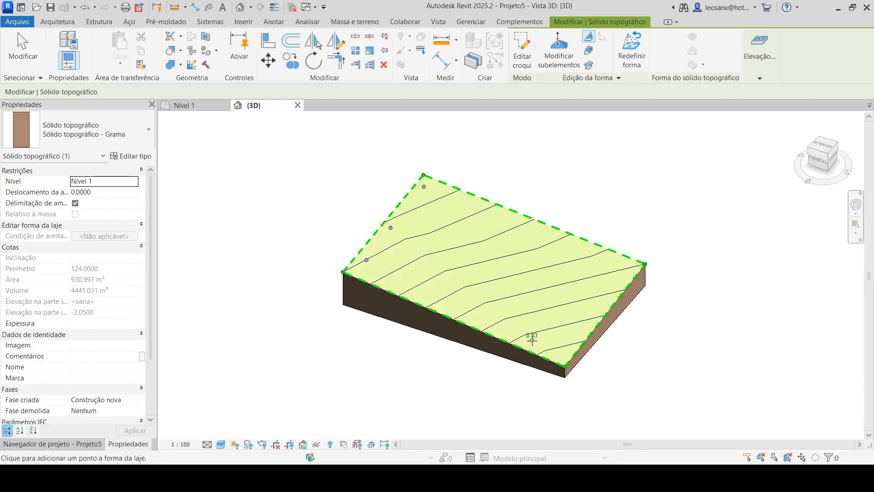
Step: Add four points along the surface near the toposolid's low short edge and finish adding points
{"action": "left_click", "coordinate": [558, 352]}
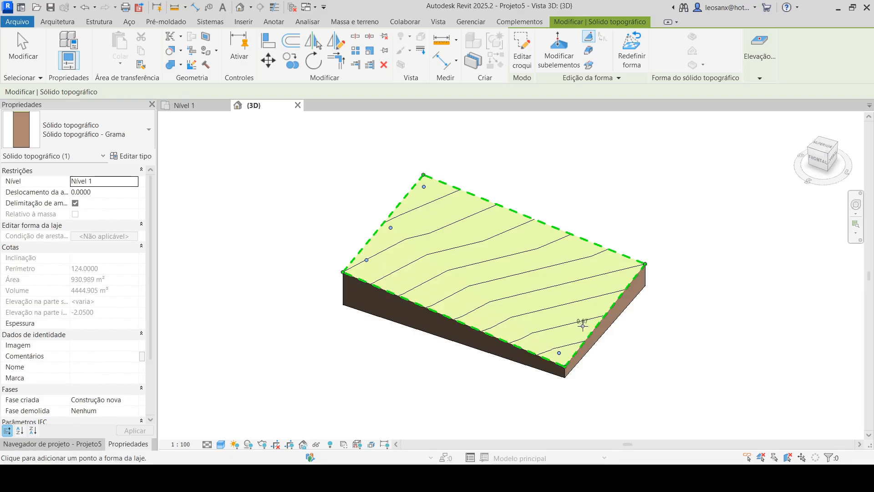
{"action": "left_click", "coordinate": [580, 324]}
{"action": "left_click", "coordinate": [619, 284]}
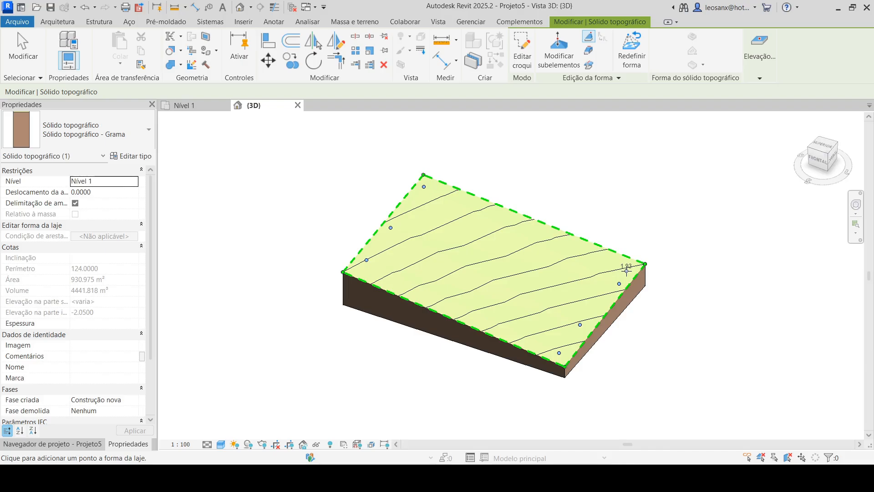
{"action": "left_click", "coordinate": [626, 271]}
{"action": "key", "text": "Escape"}
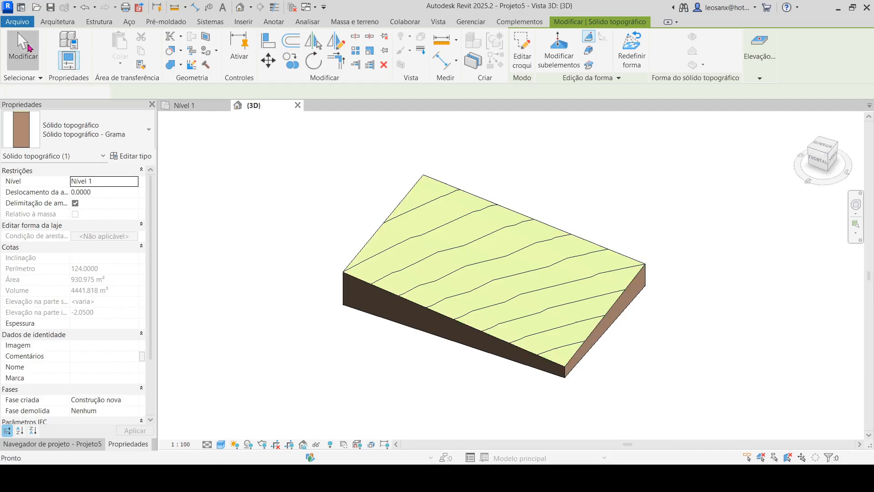
{"action": "key", "text": "Escape"}
Step: Add four toposolid points with absolute (Absoluto) placement at elevation 2 m, running from the back long edge inward across the slope
{"action": "middle_click_drag", "start_coordinate": [632, 374], "coordinate": [577, 389], "text": "shift"}
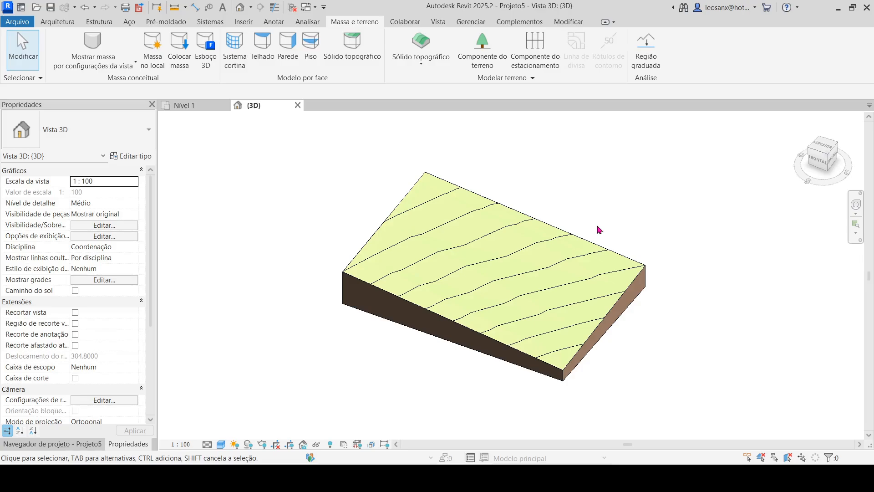
{"action": "left_click", "coordinate": [463, 188]}
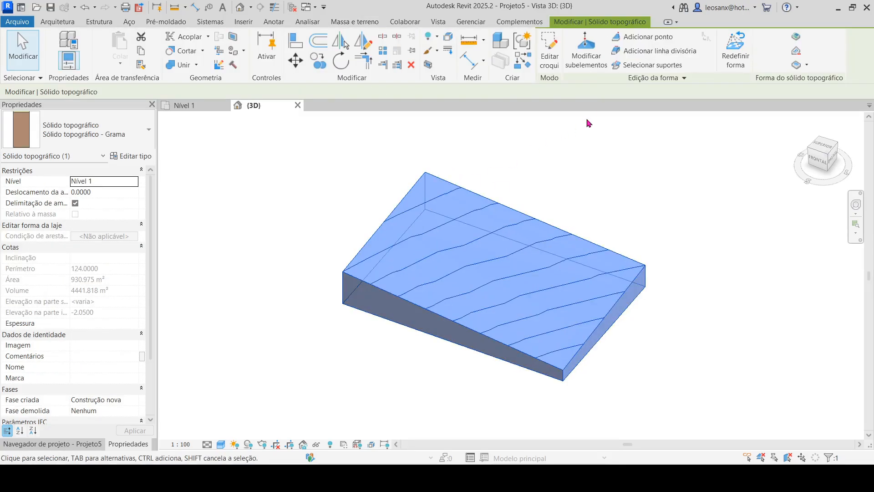
{"action": "left_click", "coordinate": [627, 40]}
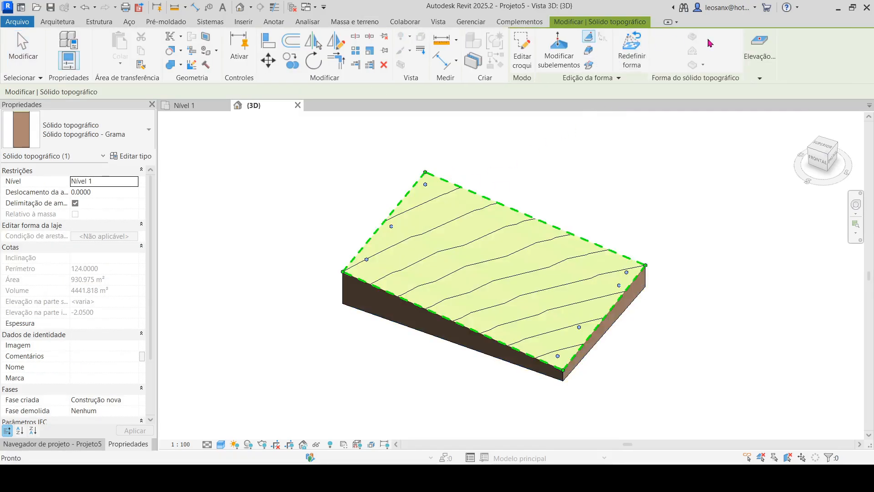
{"action": "left_click", "coordinate": [759, 79]}
{"action": "left_click", "coordinate": [761, 78]}
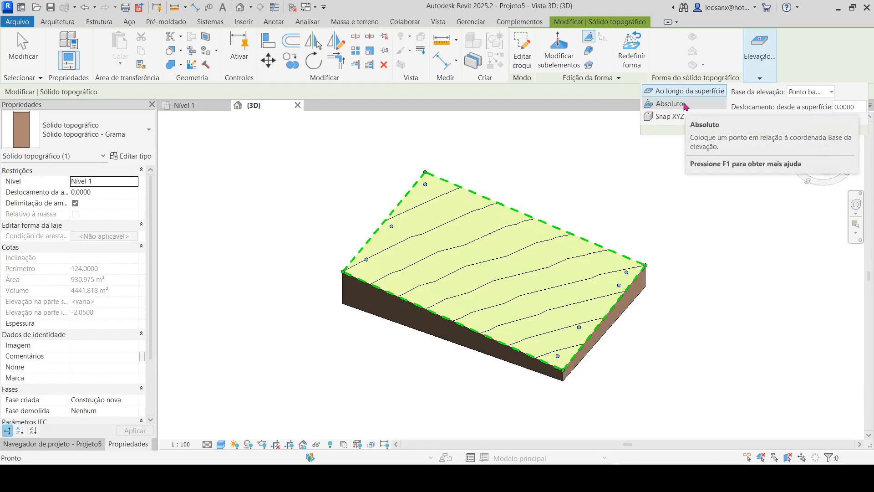
{"action": "left_click", "coordinate": [651, 105]}
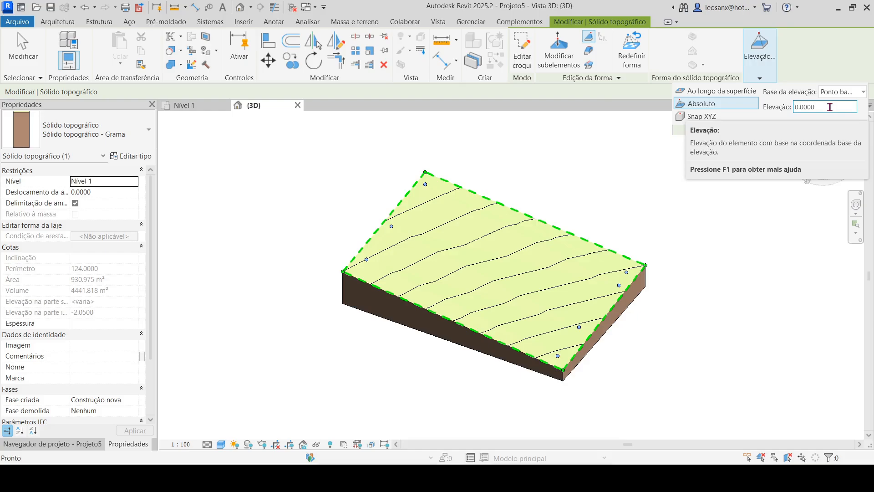
{"action": "left_click_drag", "start_coordinate": [830, 107], "coordinate": [796, 111]}
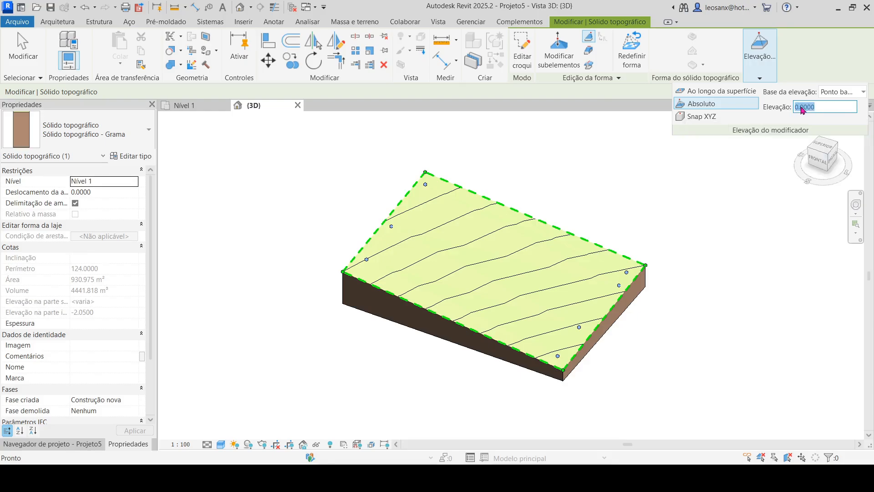
{"action": "type", "text": "2"}
{"action": "key", "text": "Return"}
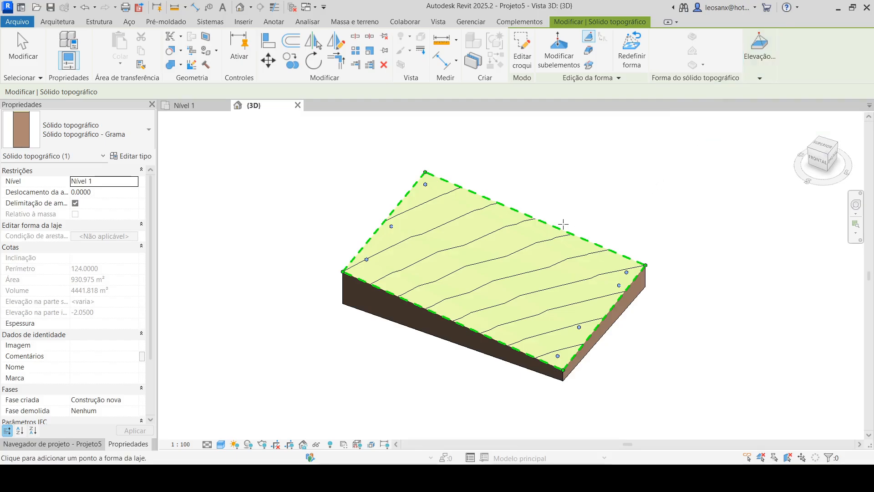
{"action": "left_click", "coordinate": [503, 205]}
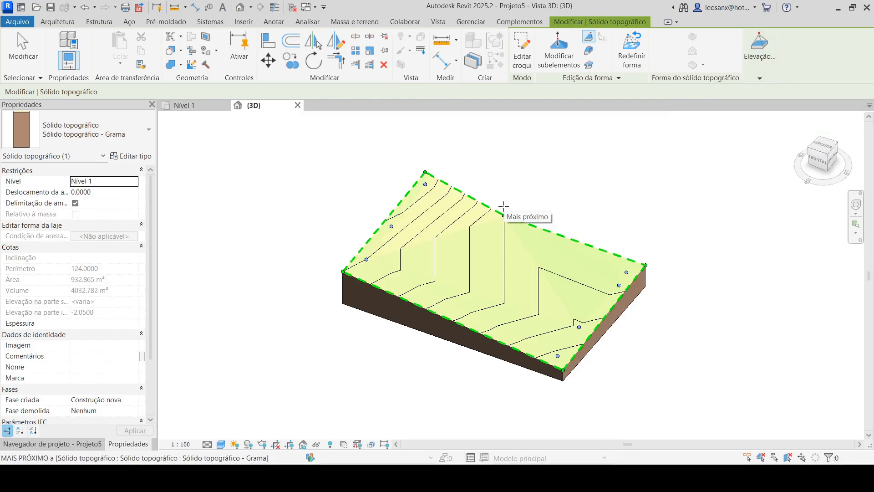
{"action": "left_click", "coordinate": [472, 225]}
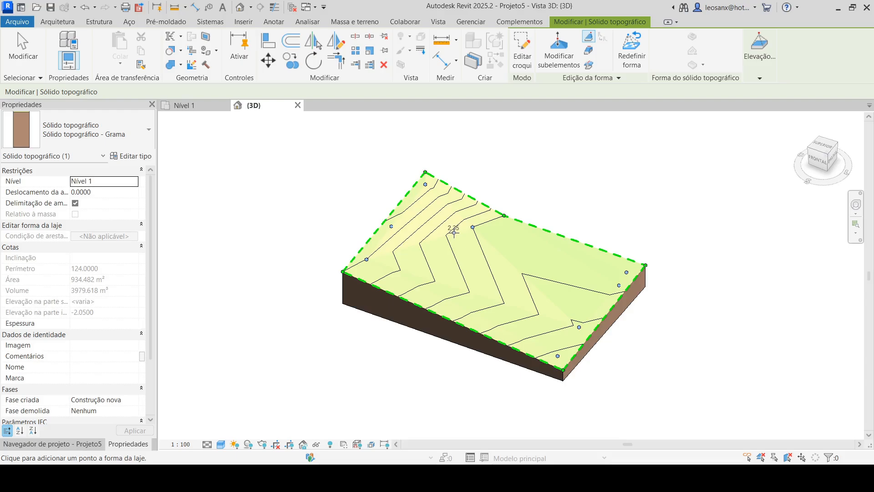
{"action": "left_click", "coordinate": [454, 234]}
{"action": "left_click", "coordinate": [437, 251]}
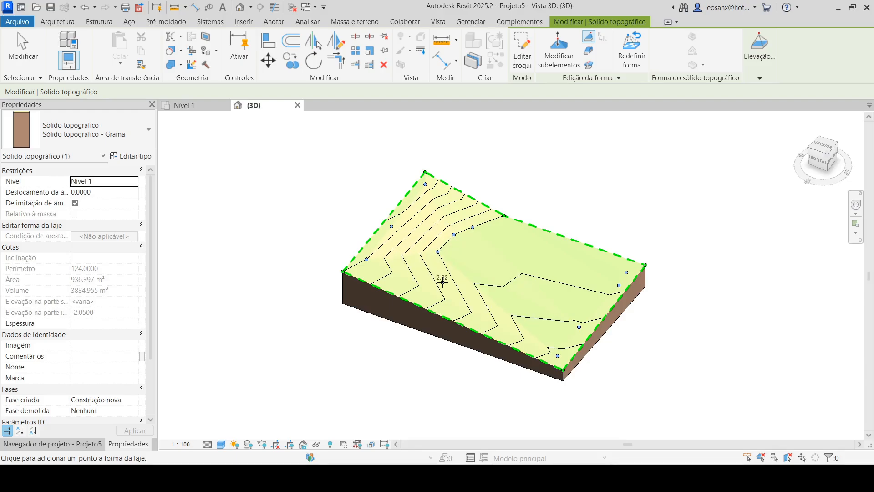
Step: Continue the absolute 2 m elevation points with four more, curving down to the toposolid's front long edge
{"action": "left_click", "coordinate": [443, 283]}
{"action": "left_click", "coordinate": [476, 297]}
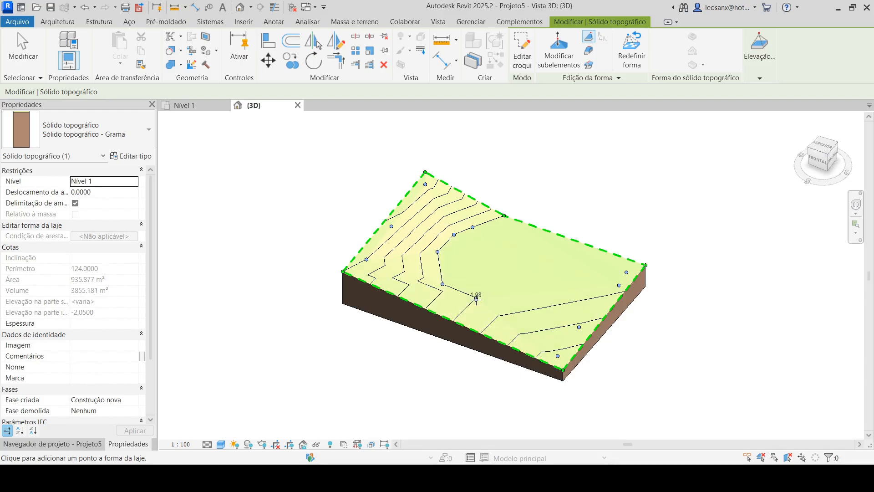
{"action": "left_click", "coordinate": [512, 309]}
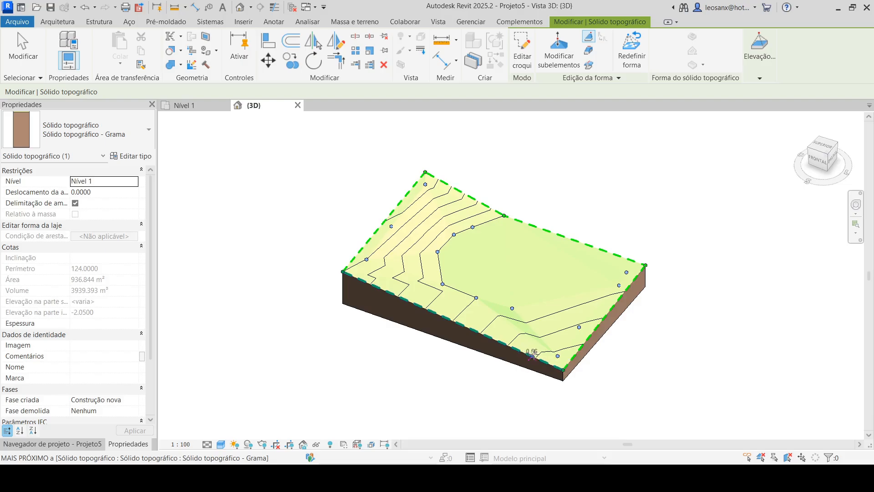
{"action": "left_click", "coordinate": [531, 355]}
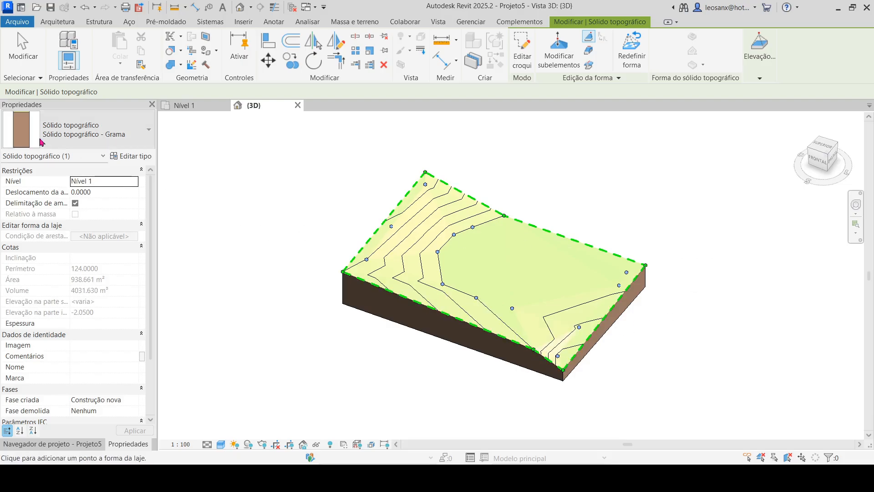
Step: Examine the reshaped terrain's contour lines and 2 m level area from several angles, leaving point editing
{"action": "middle_click_drag", "start_coordinate": [534, 418], "coordinate": [519, 346], "text": "shift"}
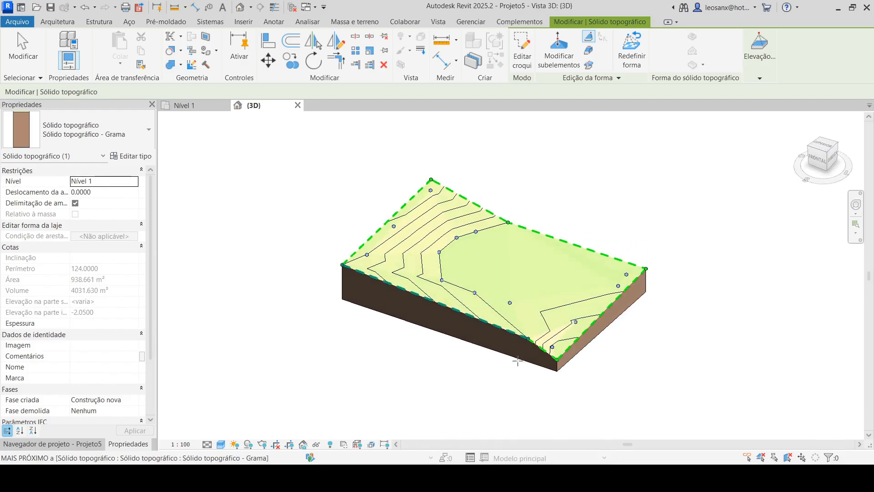
{"action": "scroll", "coordinate": [492, 264], "scroll_direction": "up", "scroll_amount": 3}
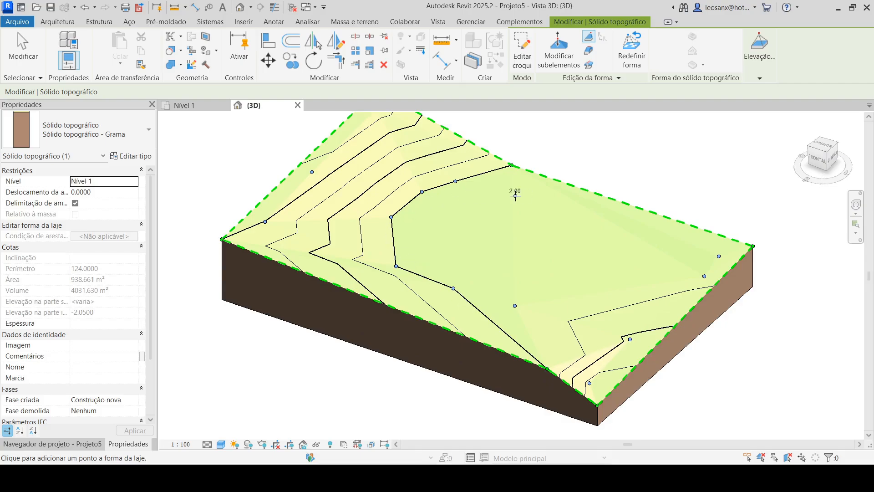
{"action": "scroll", "coordinate": [505, 305], "scroll_direction": "down", "scroll_amount": 2}
{"action": "scroll", "coordinate": [405, 275], "scroll_direction": "up", "scroll_amount": 2}
{"action": "scroll", "coordinate": [382, 245], "scroll_direction": "up", "scroll_amount": 1}
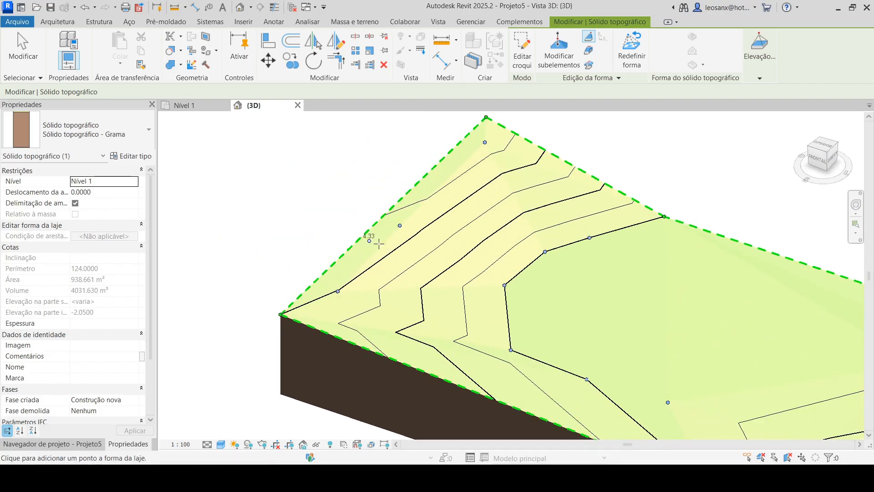
{"action": "middle_click_drag", "start_coordinate": [553, 310], "coordinate": [489, 277], "text": "shift"}
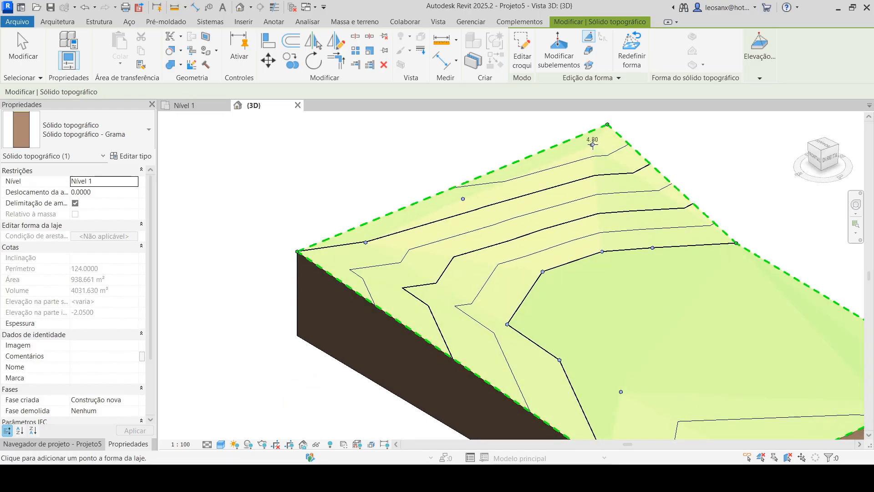
{"action": "scroll", "coordinate": [559, 157], "scroll_direction": "down", "scroll_amount": 3}
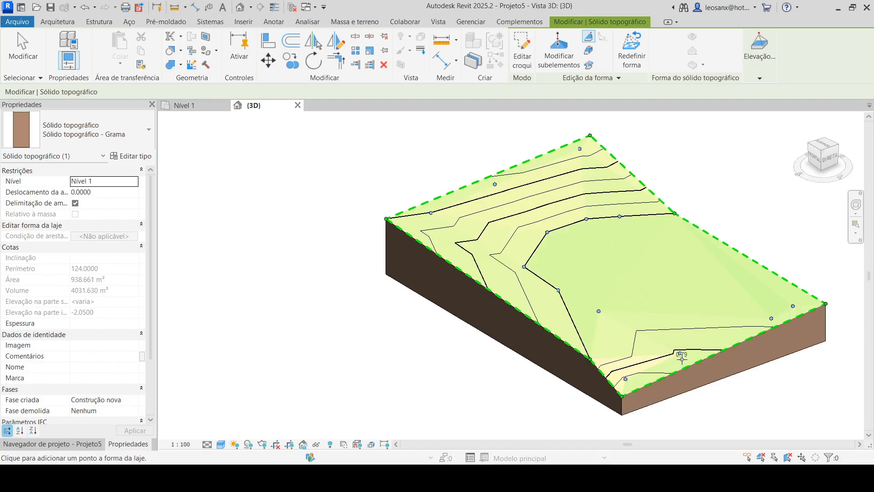
{"action": "middle_click_drag", "start_coordinate": [680, 355], "coordinate": [674, 328], "text": "shift"}
{"action": "scroll", "coordinate": [577, 276], "scroll_direction": "down", "scroll_amount": 3}
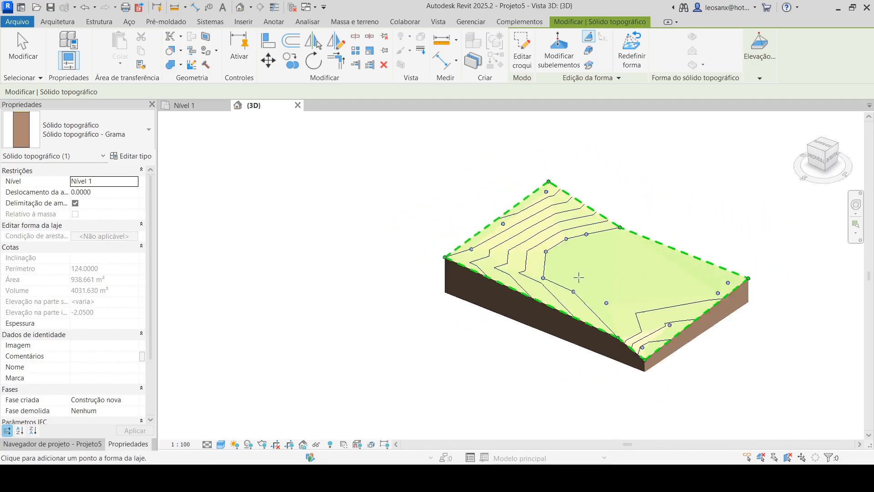
{"action": "scroll", "coordinate": [656, 237], "scroll_direction": "up", "scroll_amount": 2}
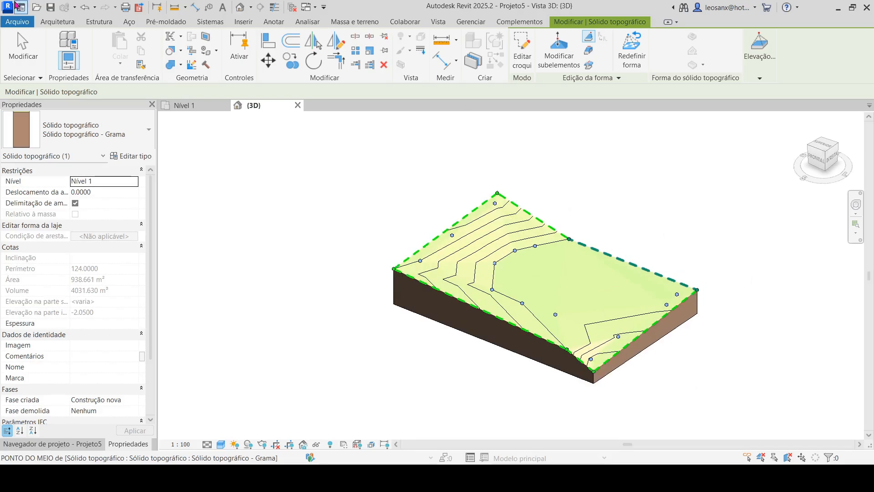
{"action": "left_click", "coordinate": [23, 50]}
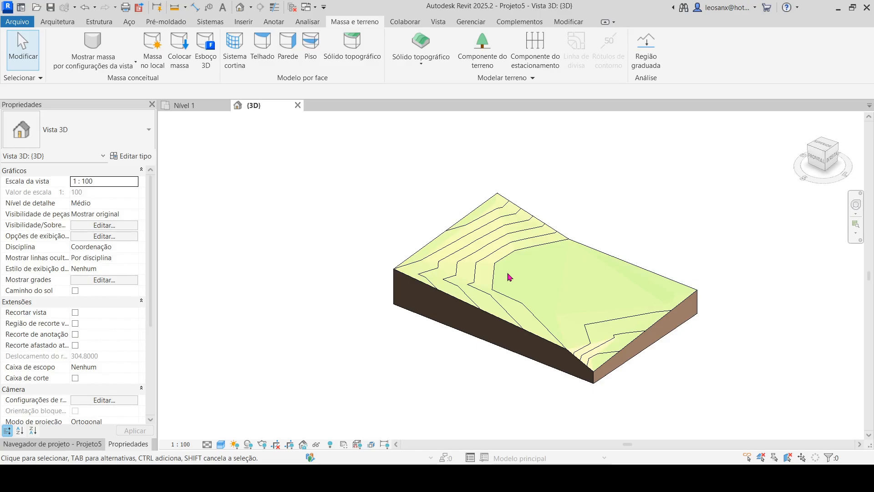
{"action": "middle_click_drag", "start_coordinate": [611, 317], "coordinate": [637, 341], "text": "shift"}
Step: Undo all the points added to the toposolid, both the absolute 2 m ones and those along the surface
{"action": "key", "text": "ctrl+z"}
{"action": "key", "text": "ctrl+z"}
{"action": "key", "text": "ctrl+z"}
{"action": "key", "text": "ctrl+z"}
{"action": "key", "text": "ctrl+z"}
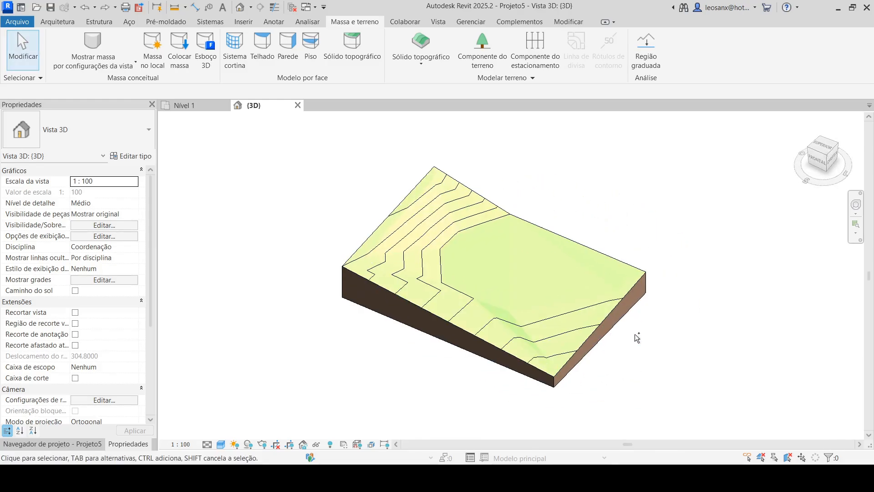
{"action": "key", "text": "ctrl+z"}
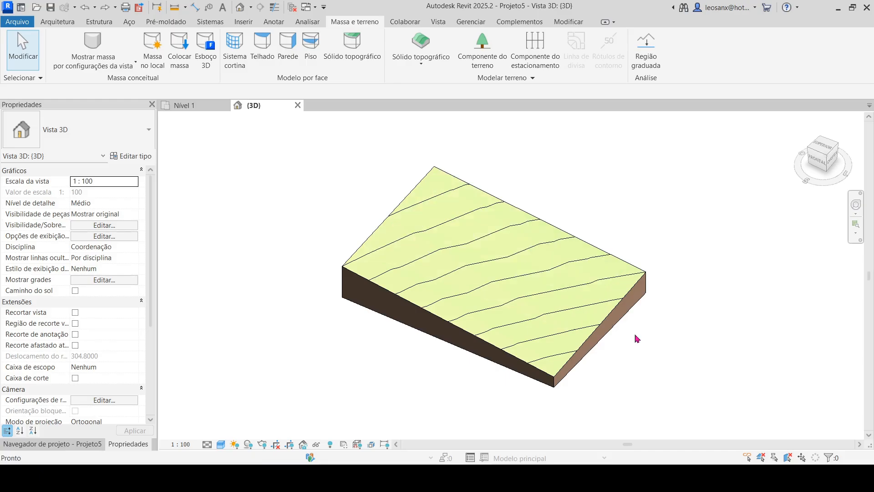
{"action": "key", "text": "ctrl+z"}
{"action": "key", "text": "ctrl+z"}
{"action": "key", "text": "ctrl+z"}
{"action": "key", "text": "ctrl+z"}
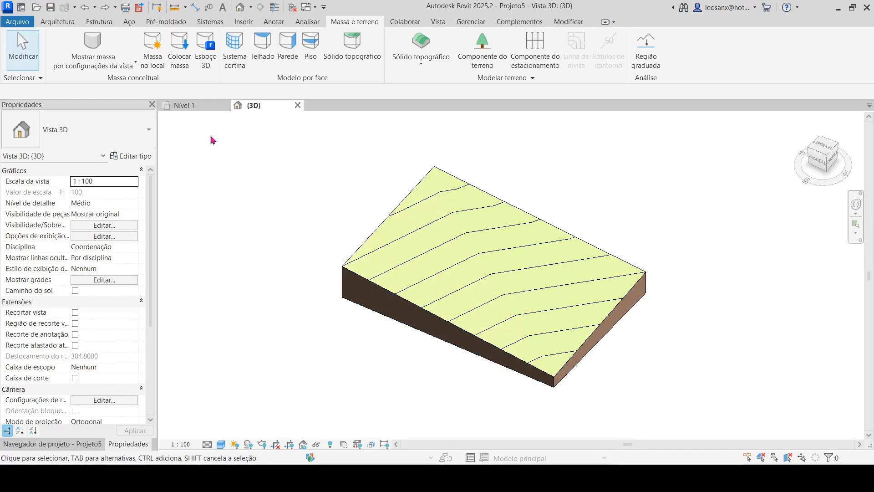
{"action": "key", "text": "ctrl+z"}
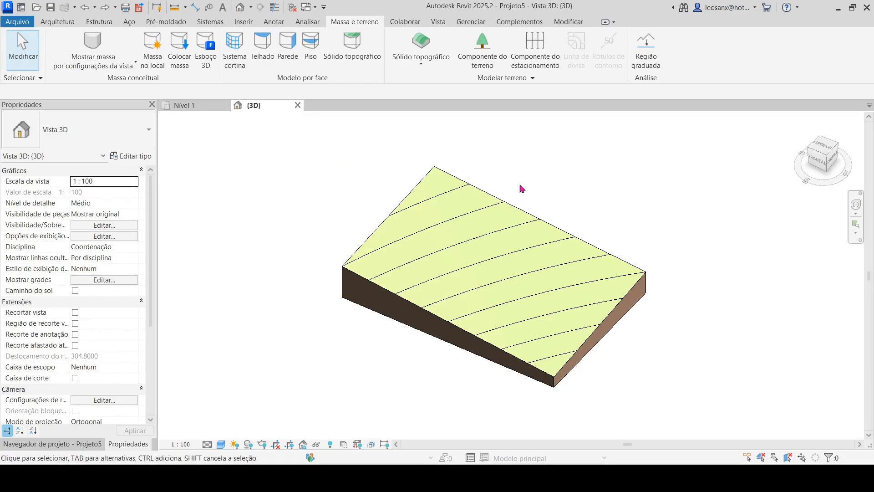
{"action": "left_click", "coordinate": [504, 196]}
{"action": "scroll", "coordinate": [800, 299], "scroll_direction": "down", "scroll_amount": 2}
{"action": "scroll", "coordinate": [669, 271], "scroll_direction": "up", "scroll_amount": 3}
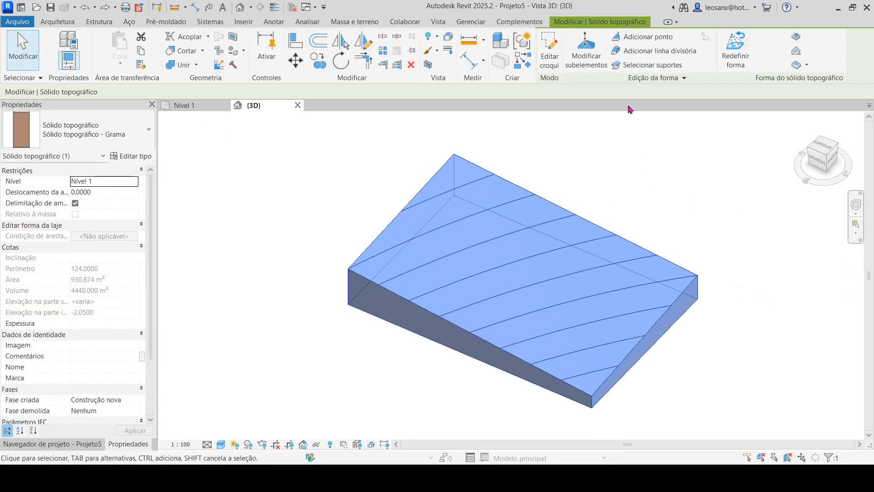
{"action": "left_click", "coordinate": [586, 50]}
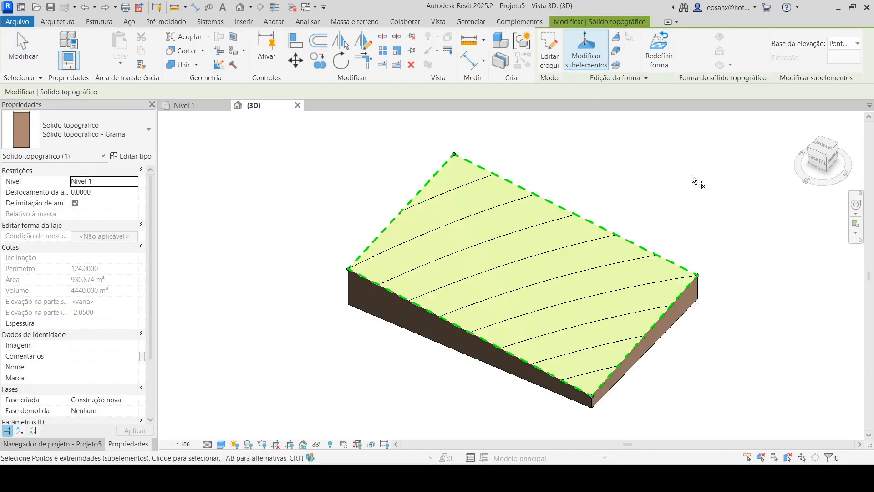
{"action": "key", "text": "Escape"}
{"action": "key", "text": "Escape"}
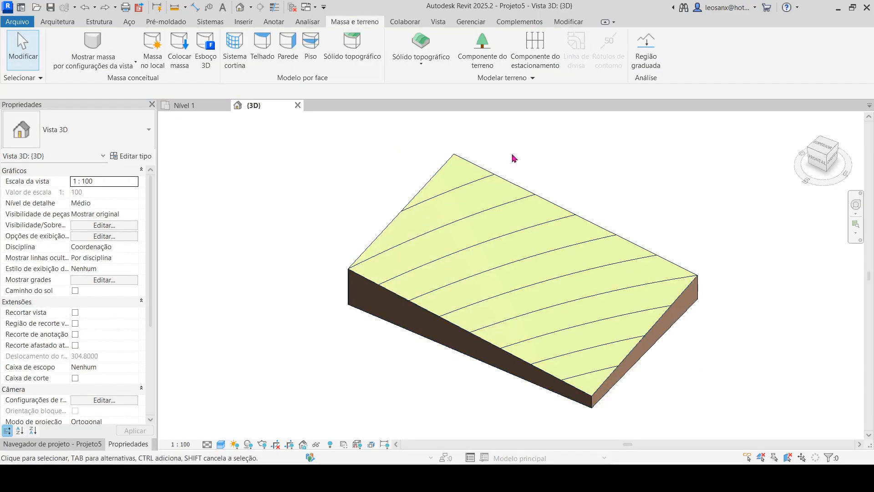
{"action": "scroll", "coordinate": [569, 169], "scroll_direction": "down", "scroll_amount": 2}
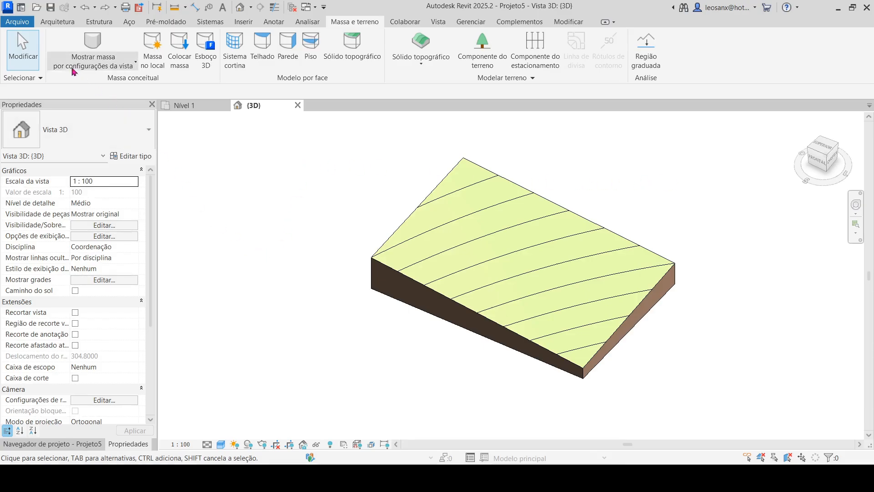
Step: Create a 16 m by 11 m rectangular Genérico 150 mm floor on Nível 1 within the toposolid's back half
{"action": "left_click", "coordinate": [57, 22]}
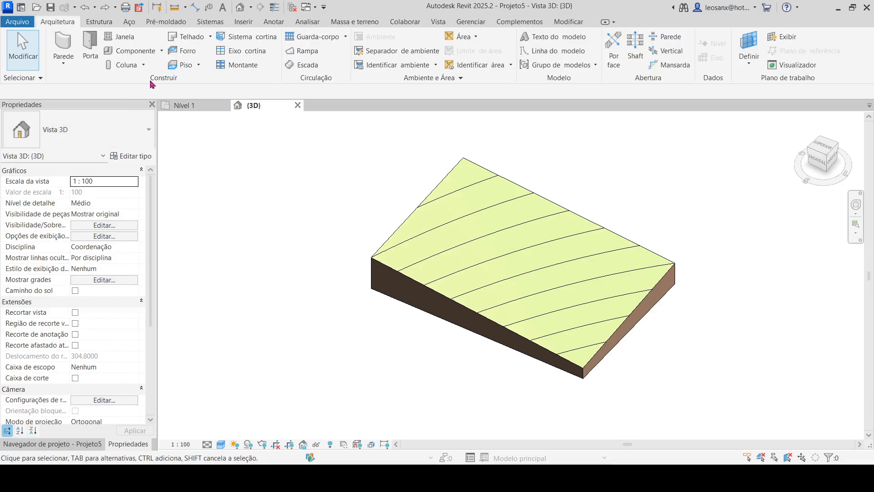
{"action": "left_click", "coordinate": [180, 65]}
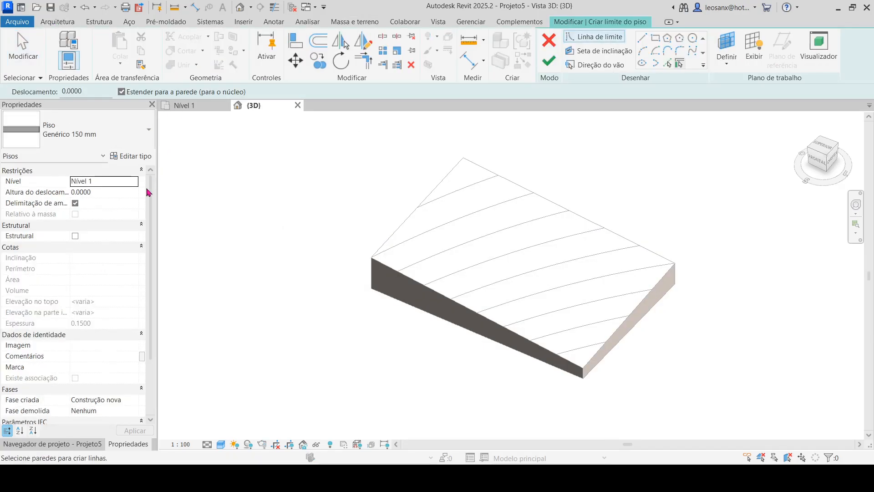
{"action": "left_click", "coordinate": [133, 140]}
{"action": "left_click", "coordinate": [89, 133]}
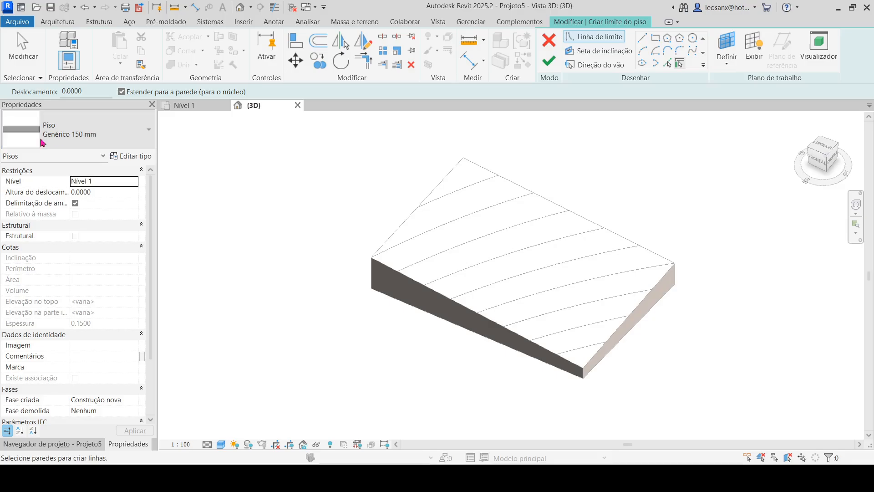
{"action": "left_click", "coordinate": [655, 38]}
{"action": "left_click", "coordinate": [496, 203]}
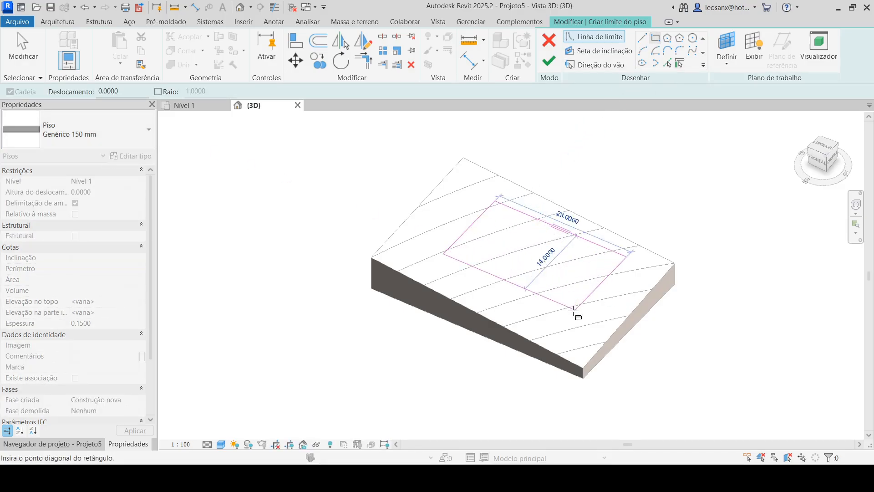
{"action": "left_click", "coordinate": [545, 283]}
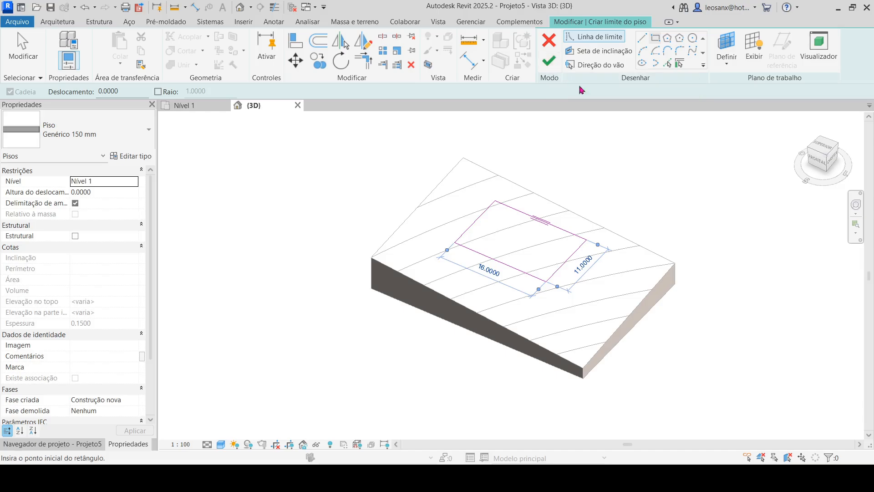
{"action": "left_click", "coordinate": [550, 62]}
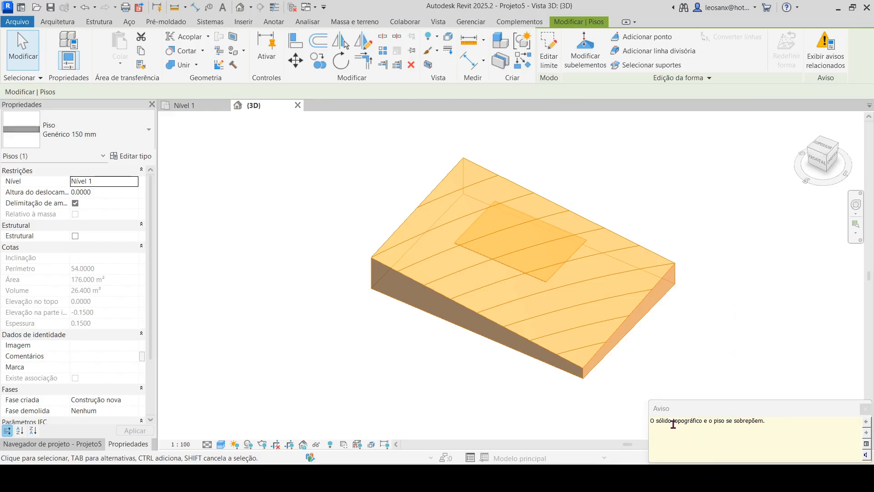
{"action": "left_click", "coordinate": [865, 408]}
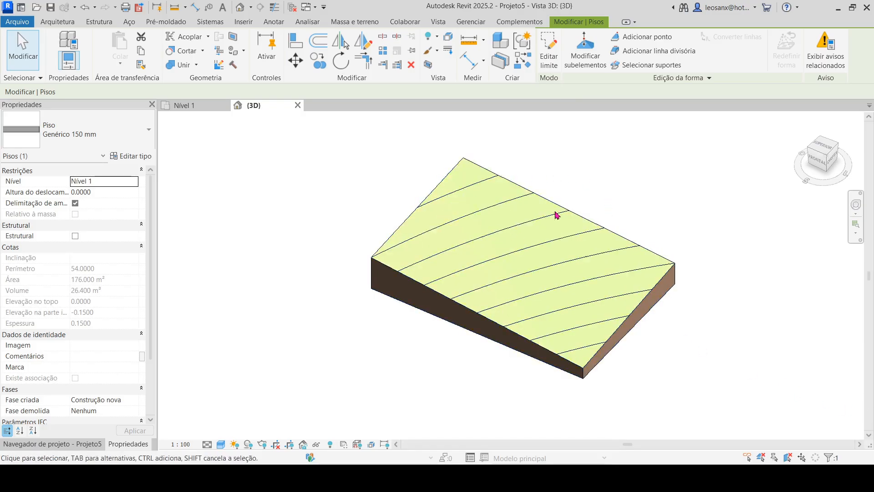
Step: Window-select around the terrain to pick out the floor hidden inside the toposolid, viewing it from another angle
{"action": "left_click_drag", "start_coordinate": [629, 117], "coordinate": [512, 221]}
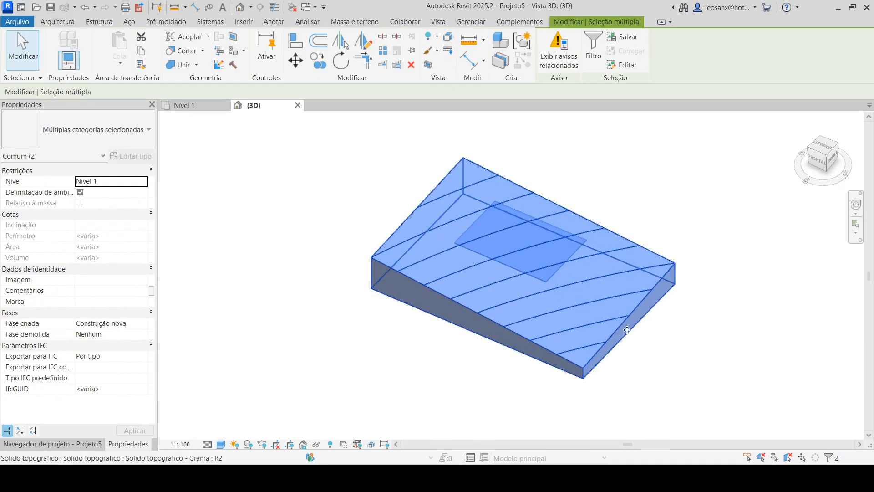
{"action": "key", "text": "Escape"}
{"action": "middle_click_drag", "start_coordinate": [639, 296], "coordinate": [628, 322], "text": "shift"}
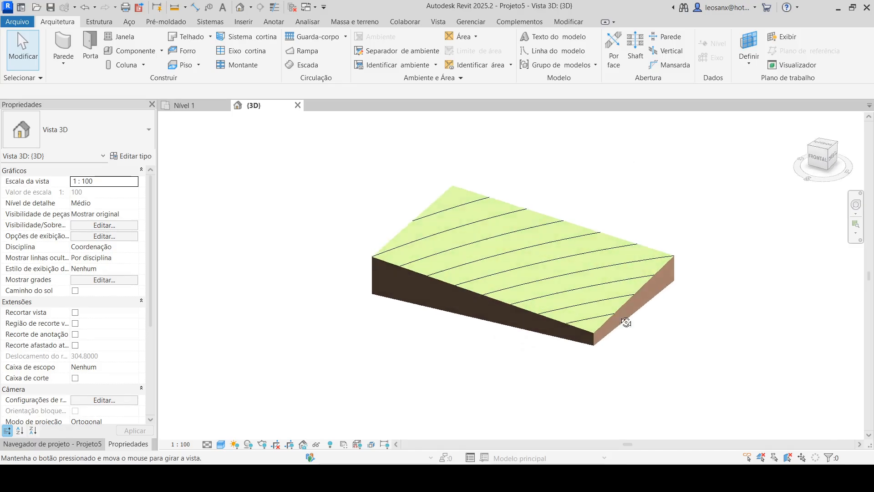
{"action": "left_click_drag", "start_coordinate": [409, 144], "coordinate": [591, 357]}
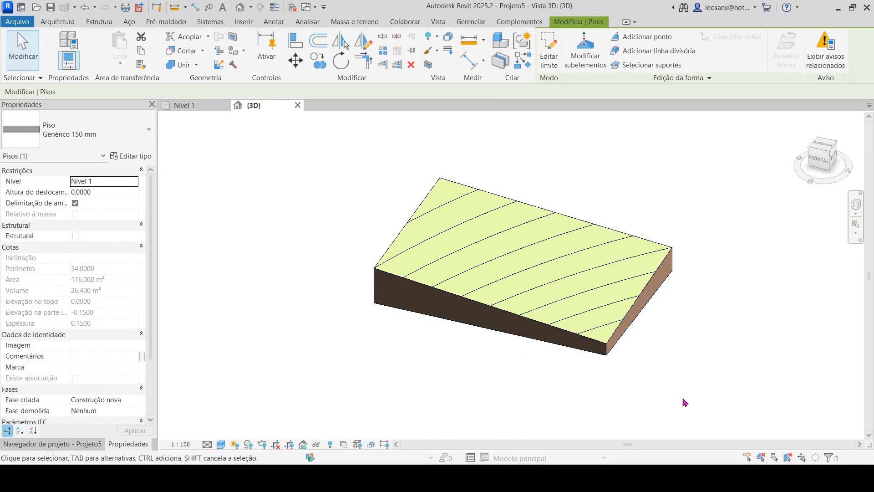
{"action": "mouse_move", "coordinate": [682, 402]}
{"action": "middle_mouse_down", "text": "shift"}
{"action": "mouse_move", "coordinate": [688, 258]}
{"action": "mouse_move", "coordinate": [643, 388]}
{"action": "mouse_move", "coordinate": [671, 408]}
{"action": "middle_mouse_up", "text": "shift"}
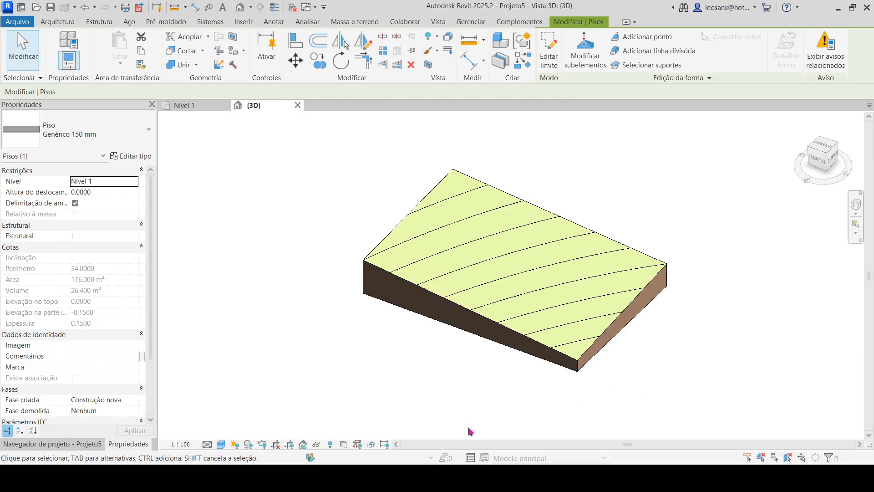
Step: Set the 3D view's visual style to wireframe (Estrutura de arame) so the floor shows through the toposolid
{"action": "left_click", "coordinate": [221, 444]}
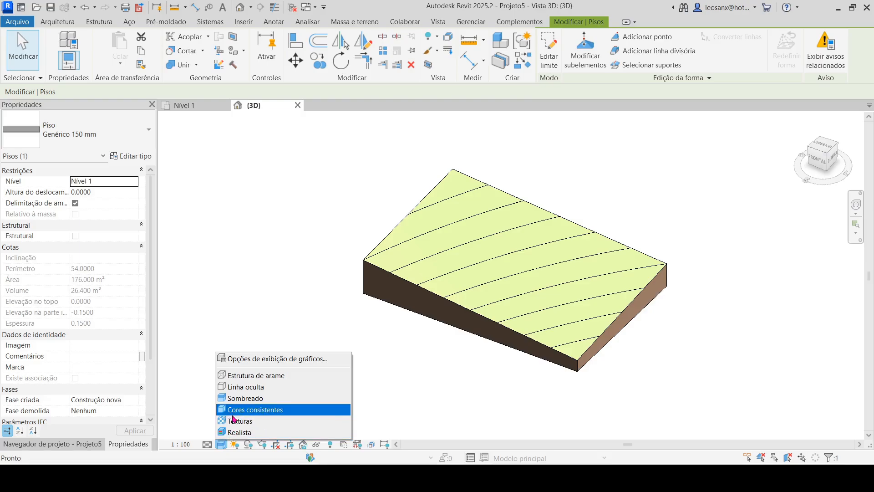
{"action": "left_click", "coordinate": [241, 376]}
{"action": "left_click", "coordinate": [616, 162]}
{"action": "scroll", "coordinate": [568, 288], "scroll_direction": "up", "scroll_amount": 3}
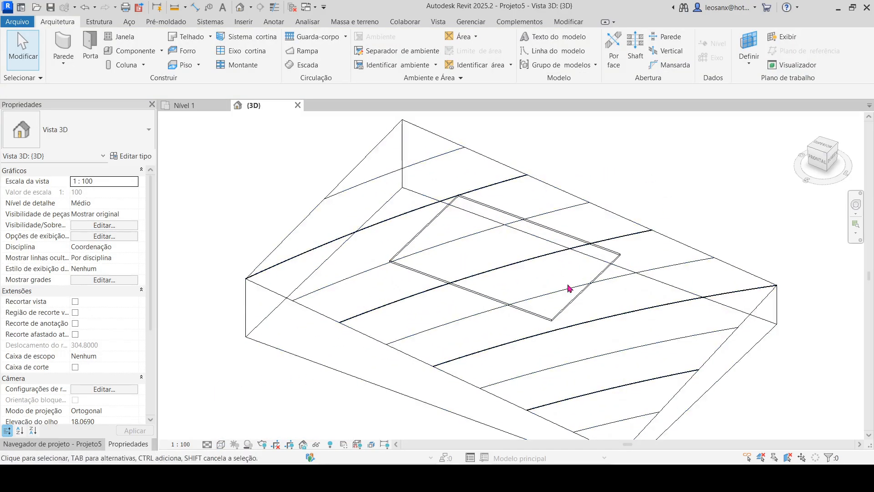
{"action": "middle_click_drag", "start_coordinate": [659, 362], "coordinate": [594, 357], "text": "shift"}
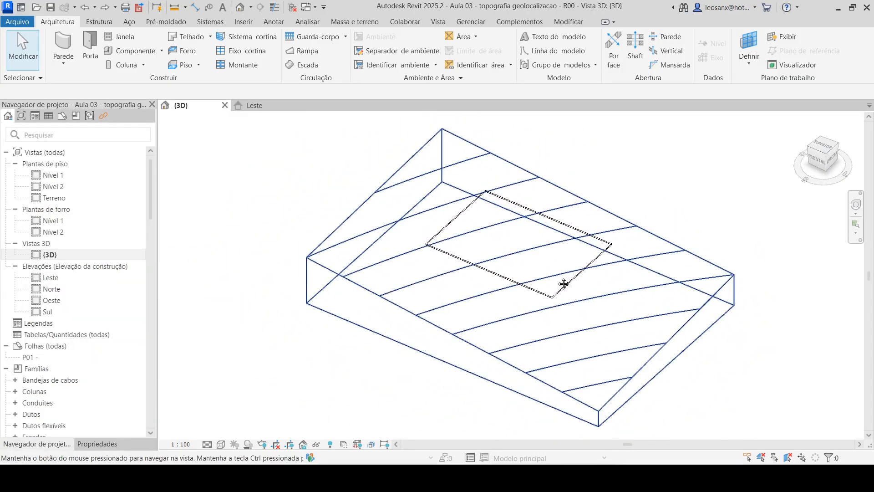
{"action": "middle_click_drag", "start_coordinate": [564, 283], "coordinate": [554, 289]}
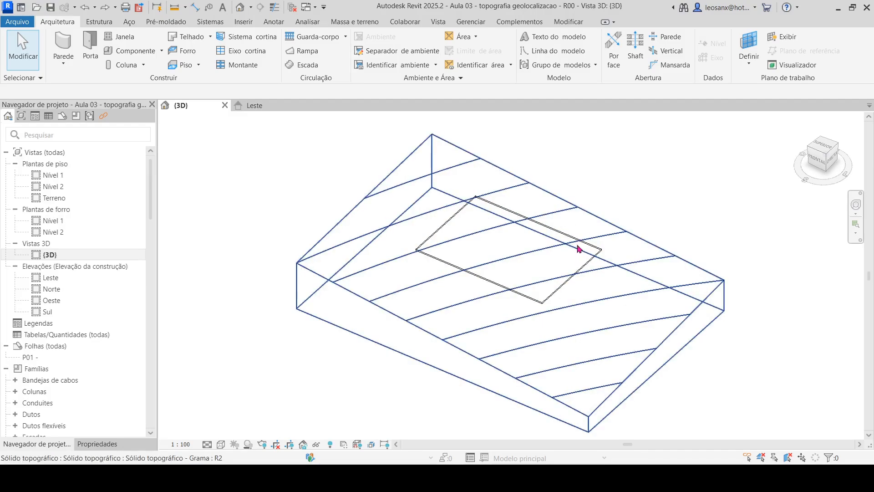
Step: With the floor selected, open the Leste elevation and set its visual style to wireframe (Estrutura de arame)
{"action": "left_click", "coordinate": [562, 236]}
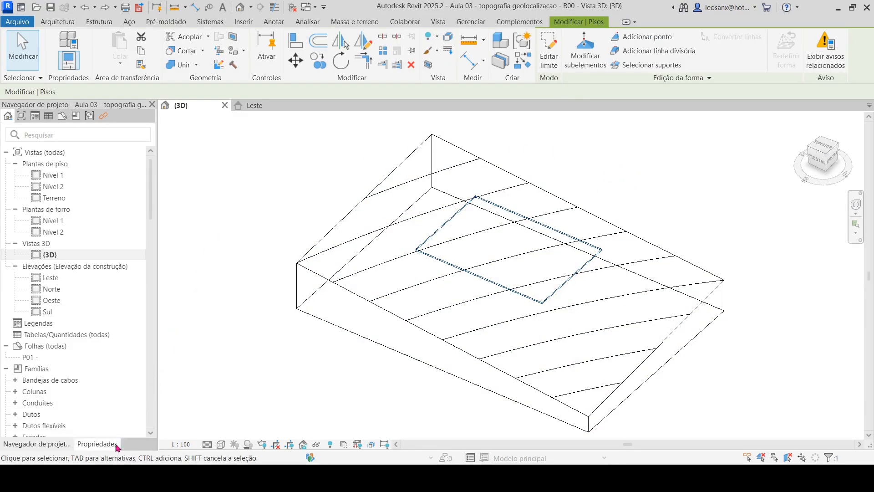
{"action": "left_click", "coordinate": [51, 278]}
{"action": "double_click", "coordinate": [52, 280]}
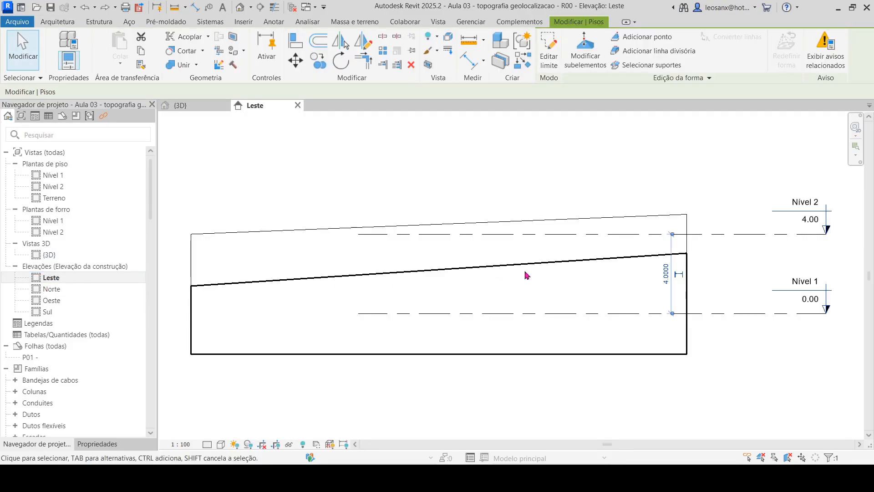
{"action": "left_click", "coordinate": [221, 444]}
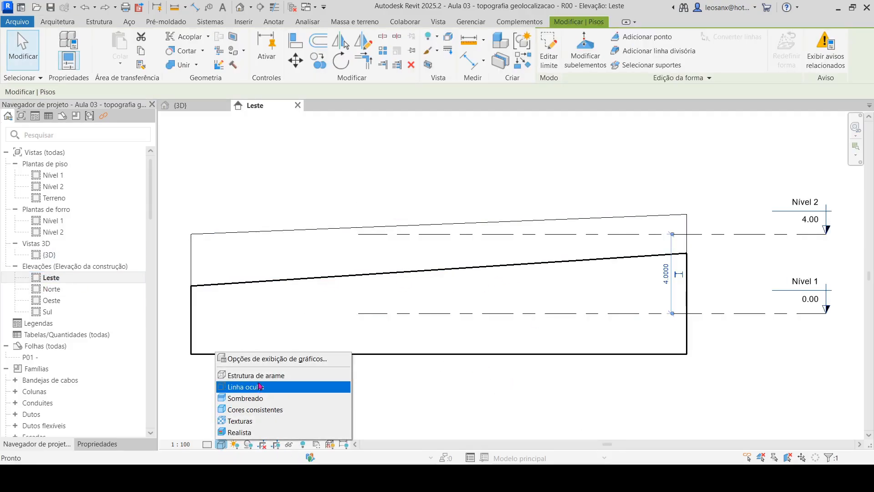
{"action": "left_click", "coordinate": [246, 375]}
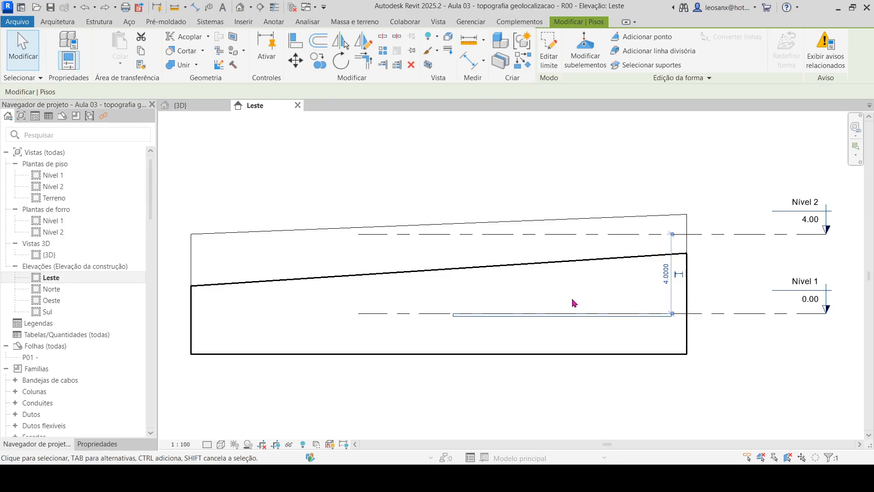
Step: Return to the 3D view and check the floor's outline inside the wireframe toposolid
{"action": "left_click", "coordinate": [51, 256]}
{"action": "double_click", "coordinate": [55, 257]}
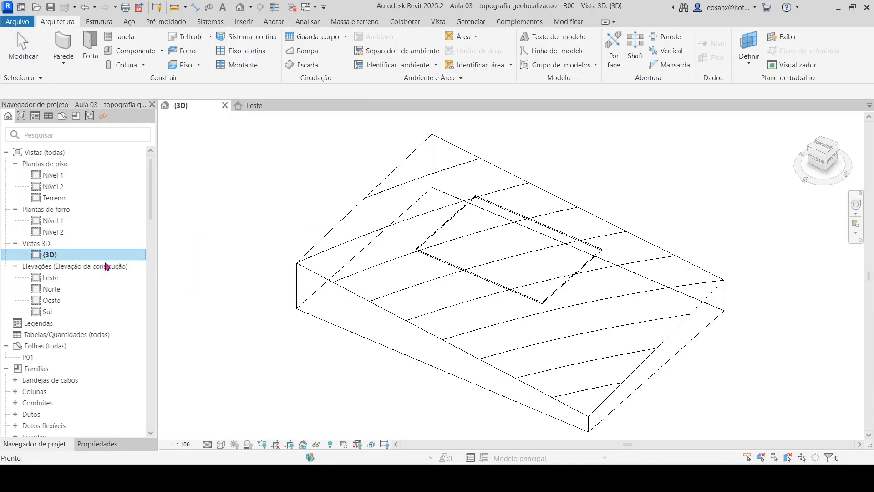
{"action": "left_click", "coordinate": [517, 279]}
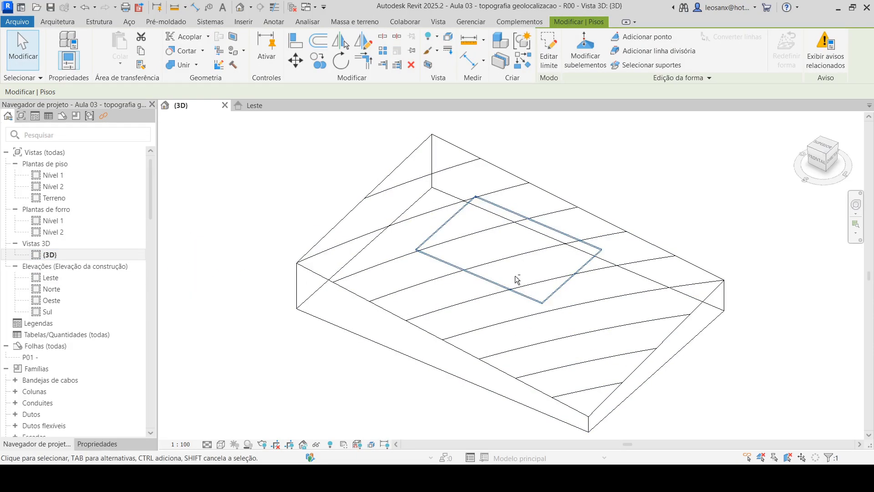
{"action": "left_click", "coordinate": [696, 247]}
{"action": "middle_click_drag", "start_coordinate": [681, 378], "coordinate": [665, 385]}
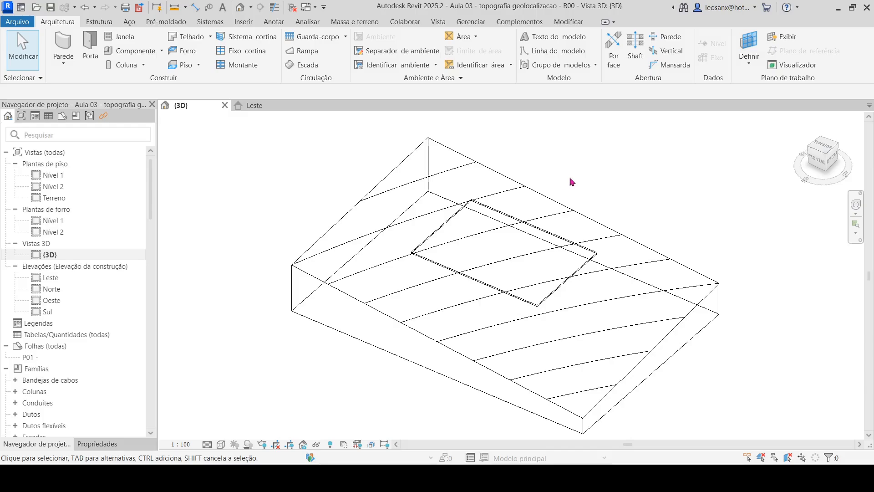
Step: Excavate the toposolid using the 150 mm floor as the cutting element
{"action": "left_click", "coordinate": [495, 174]}
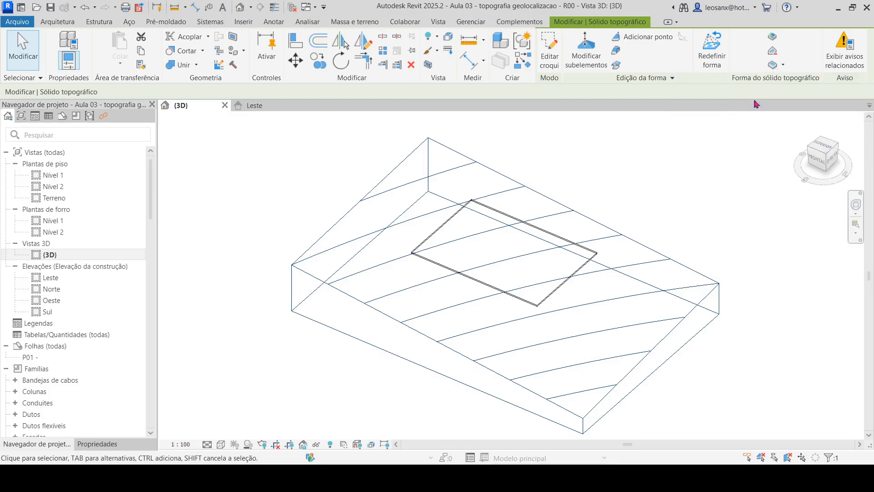
{"action": "left_click", "coordinate": [775, 66]}
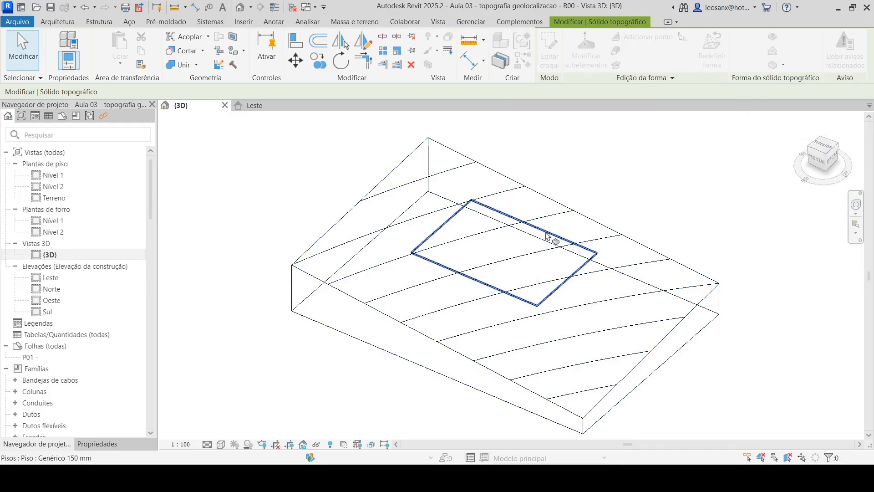
{"action": "left_click", "coordinate": [502, 215]}
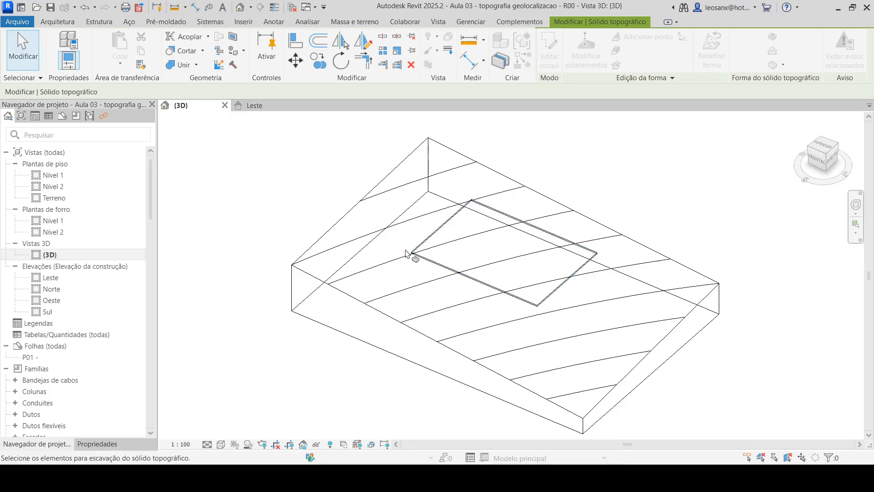
{"action": "left_click", "coordinate": [546, 235]}
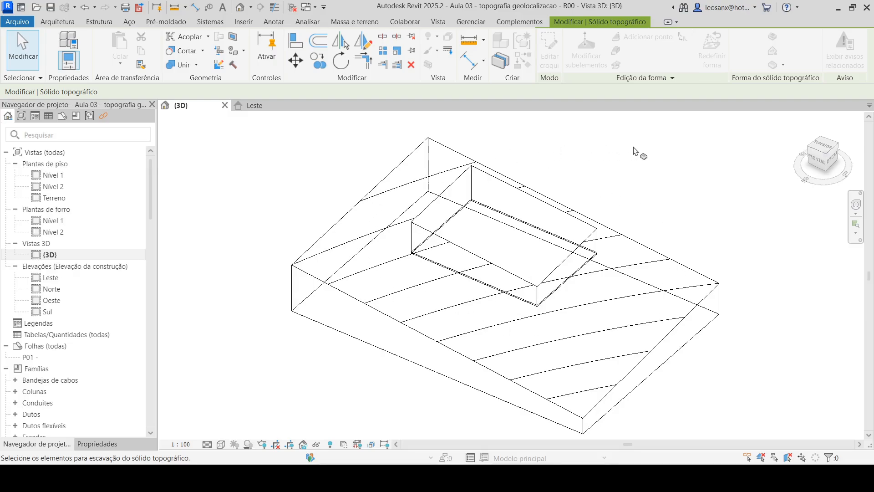
{"action": "key", "text": "Escape"}
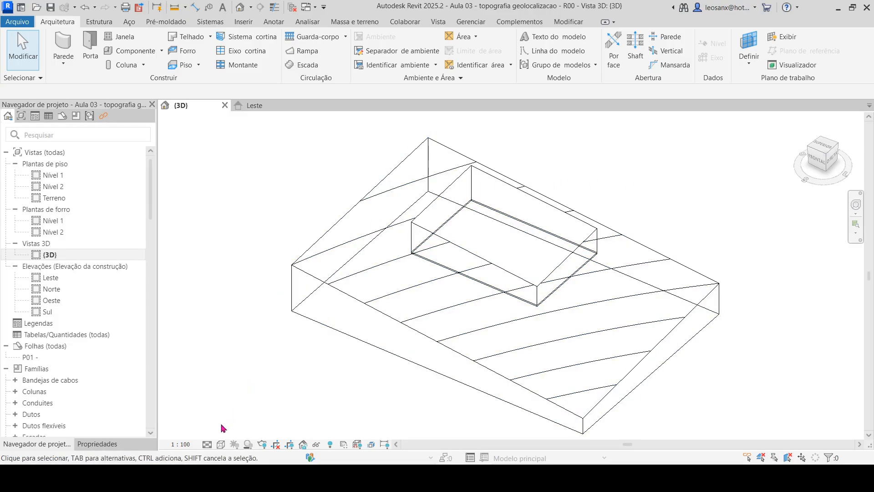
Step: Set the 3D view's visual style to Cores consistentes and examine the excavation around the floor from several angles
{"action": "left_click", "coordinate": [221, 444]}
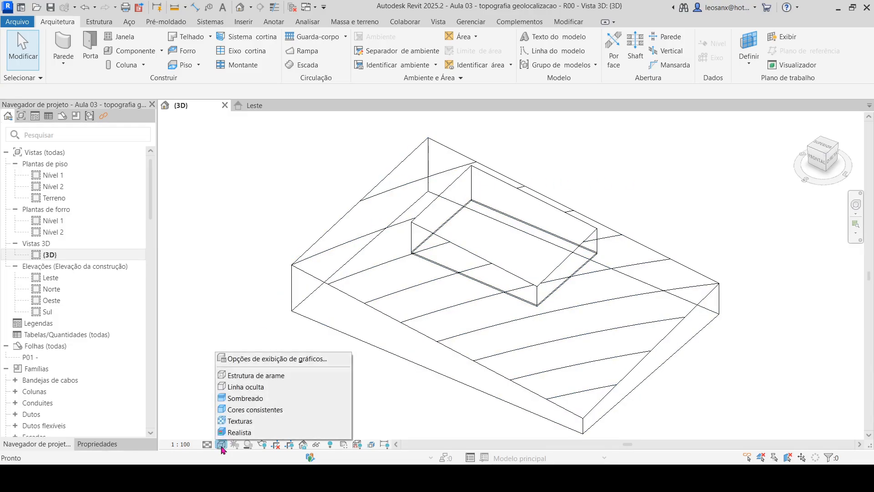
{"action": "left_click", "coordinate": [253, 411]}
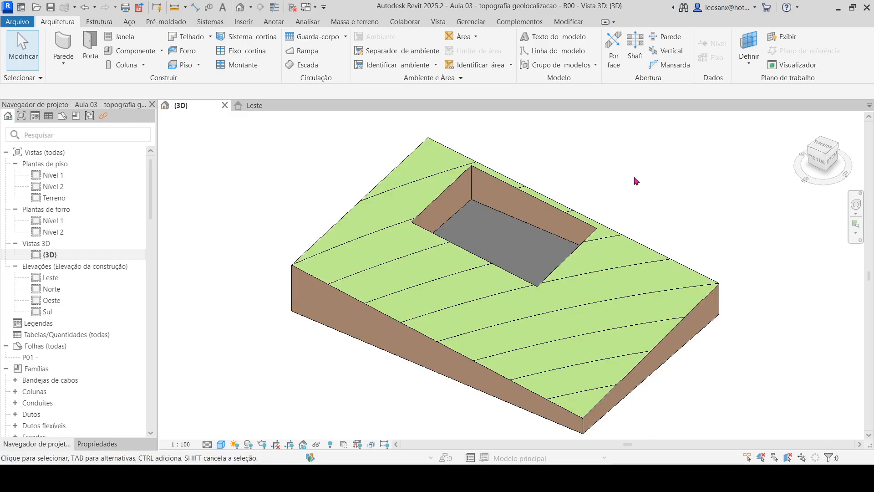
{"action": "middle_click_drag", "start_coordinate": [647, 180], "coordinate": [634, 287], "text": "shift"}
{"action": "middle_click_drag", "start_coordinate": [668, 316], "coordinate": [501, 212], "text": "shift"}
{"action": "left_click", "coordinate": [495, 189]}
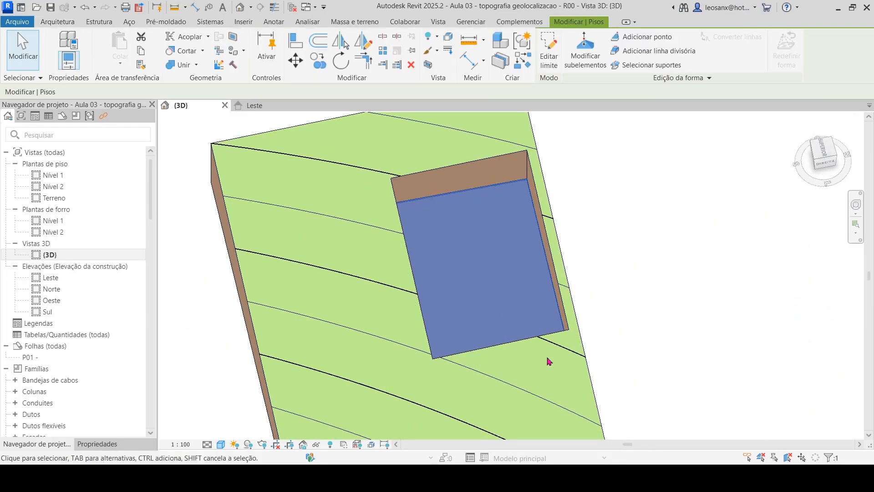
{"action": "middle_click_drag", "start_coordinate": [548, 356], "coordinate": [780, 281], "text": "shift"}
{"action": "scroll", "coordinate": [505, 310], "scroll_direction": "down", "scroll_amount": 3}
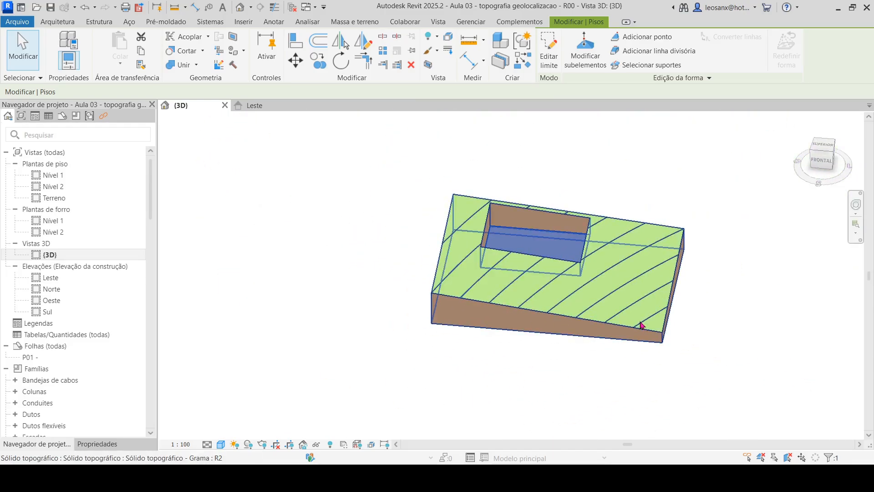
Step: Move the 150 mm floor and its excavation down the slope, toward the middle of the toposolid
{"action": "middle_click_drag", "start_coordinate": [640, 325], "coordinate": [562, 279], "text": "shift"}
{"action": "scroll", "coordinate": [657, 341], "scroll_direction": "up", "scroll_amount": 4}
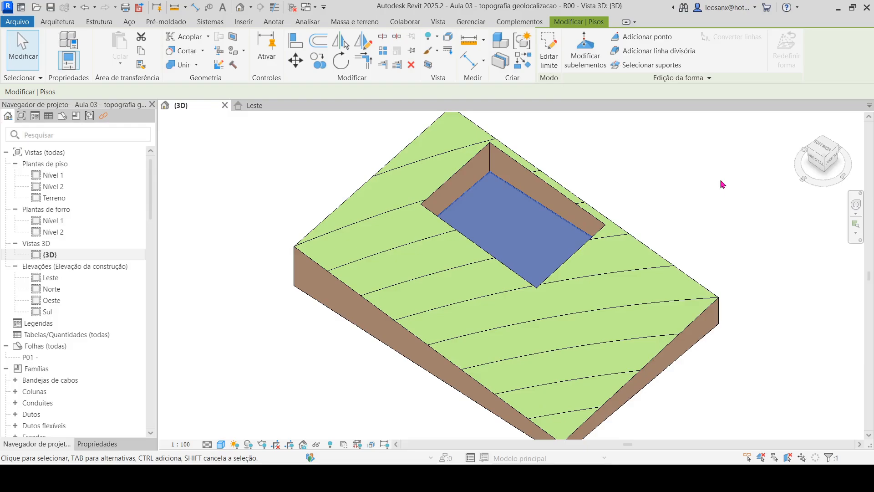
{"action": "left_click", "coordinate": [698, 153]}
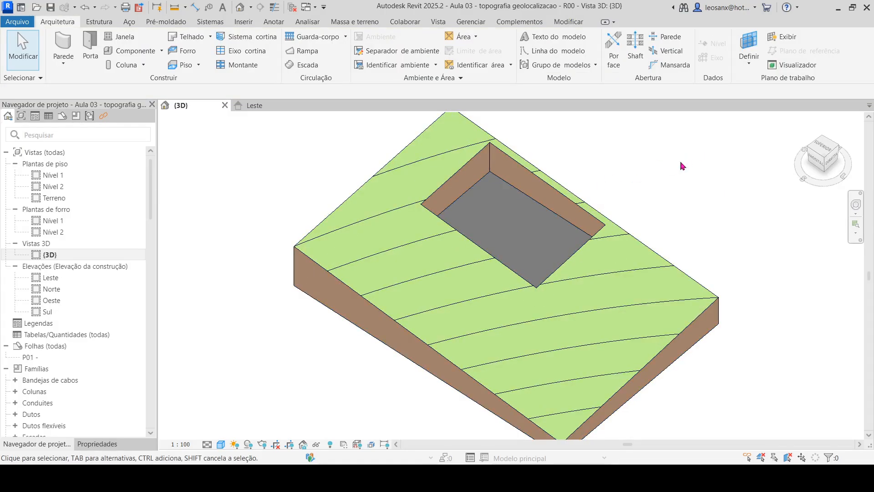
{"action": "left_click", "coordinate": [523, 195]}
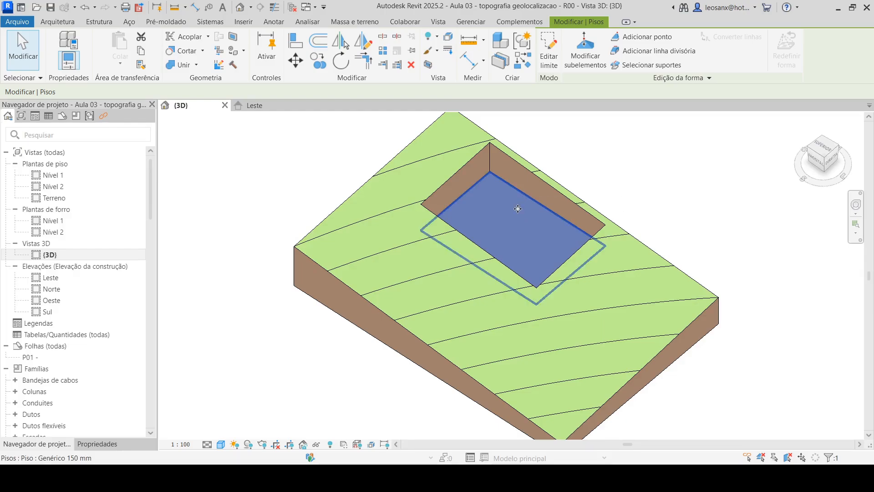
{"action": "mouse_move", "coordinate": [518, 207]}
{"action": "left_mouse_down"}
{"action": "mouse_move", "coordinate": [511, 228]}
{"action": "mouse_move", "coordinate": [547, 257]}
{"action": "left_mouse_up"}
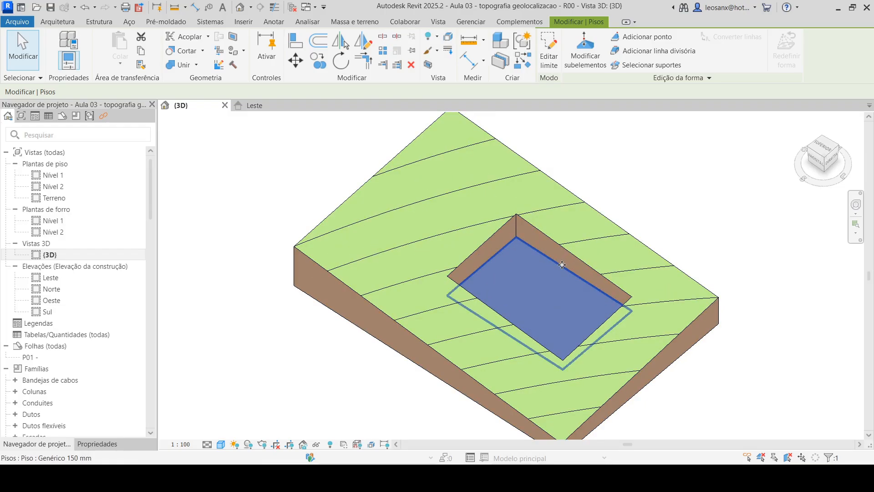
Step: Edit the floor's boundary, stretching its uphill short edge outward until the long side measures 24 m, and finish the sketch
{"action": "double_click", "coordinate": [562, 263]}
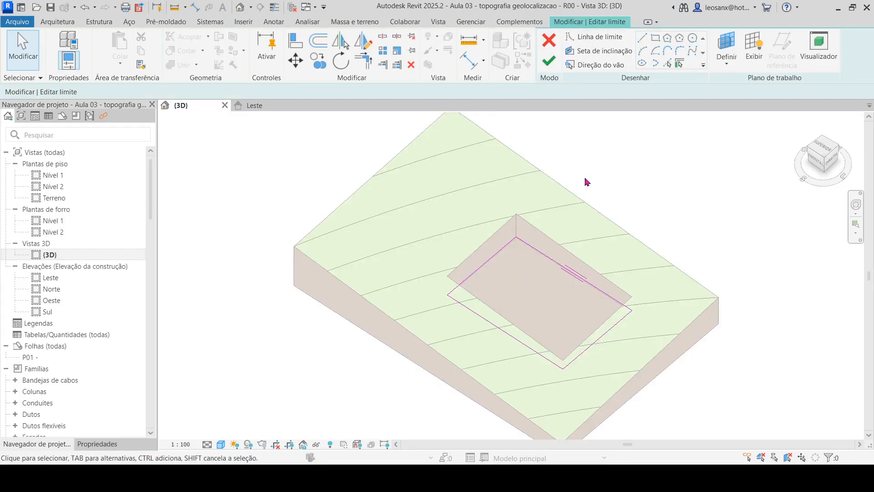
{"action": "mouse_move", "coordinate": [501, 250]}
{"action": "left_mouse_down"}
{"action": "mouse_move", "coordinate": [444, 219]}
{"action": "mouse_move", "coordinate": [448, 208]}
{"action": "left_mouse_up"}
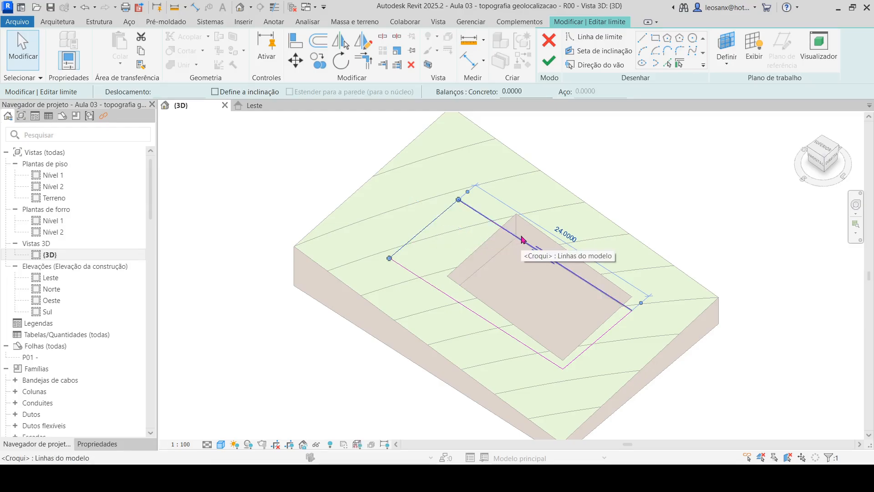
{"action": "left_click", "coordinate": [549, 60]}
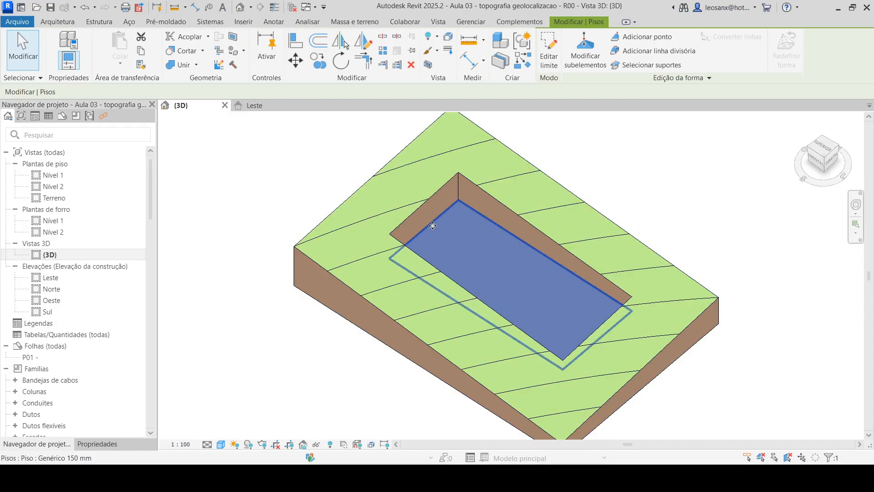
{"action": "left_click", "coordinate": [640, 160]}
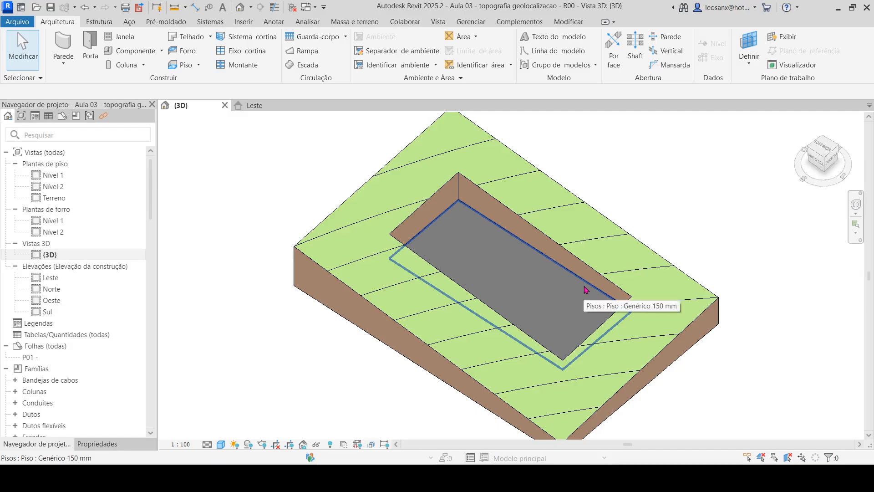
Step: Edit the floor's boundary again, pulling the uphill short edge inward until that side measures 10 m, and finish the sketch
{"action": "left_click", "coordinate": [426, 238]}
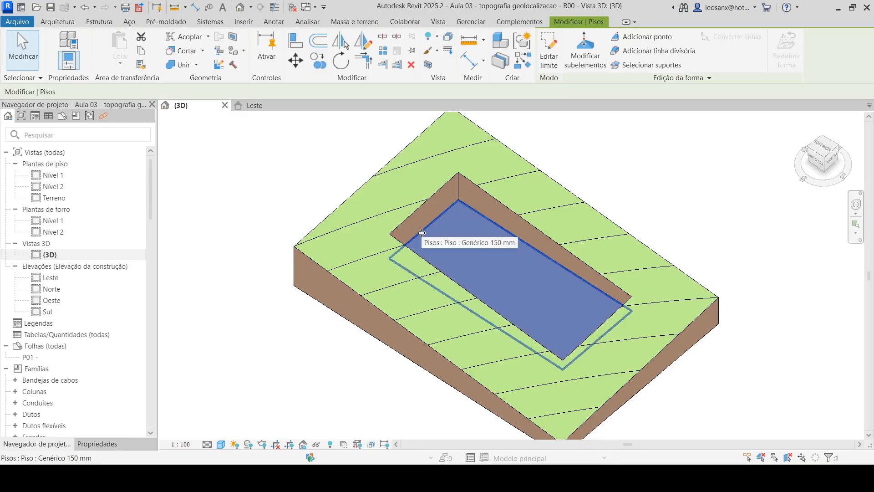
{"action": "double_click", "coordinate": [425, 239]}
{"action": "left_click_drag", "start_coordinate": [421, 229], "coordinate": [542, 285]}
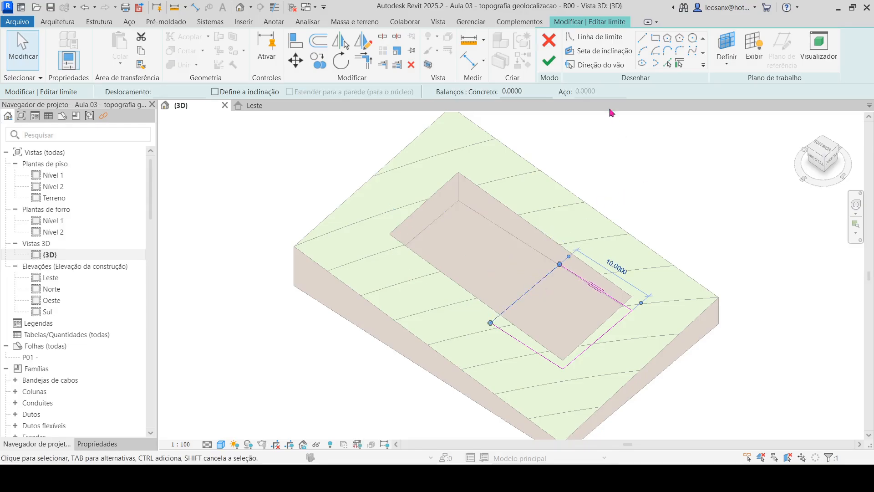
{"action": "left_click", "coordinate": [549, 61]}
{"action": "left_click", "coordinate": [702, 234]}
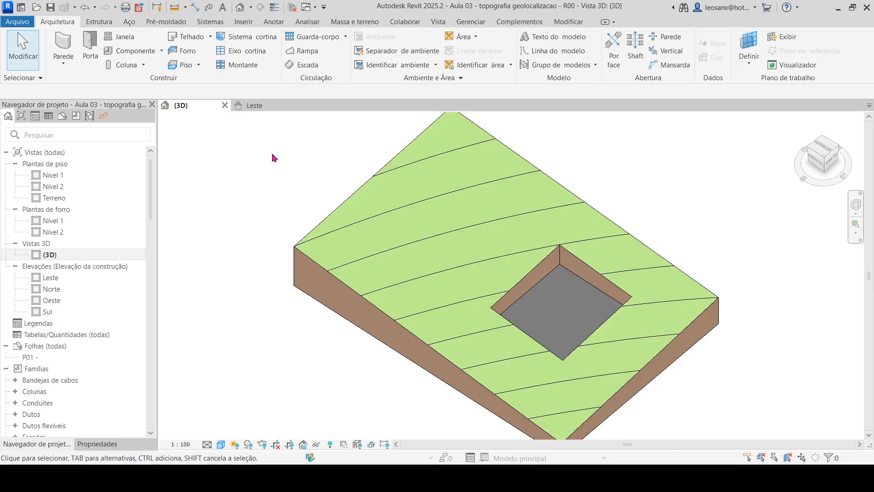
Step: Create a second floor with a 9 m by 12 m rectangular boundary near the toposolid's upper corner and dismiss the overlap warning
{"action": "left_click", "coordinate": [179, 65]}
{"action": "left_click", "coordinate": [655, 38]}
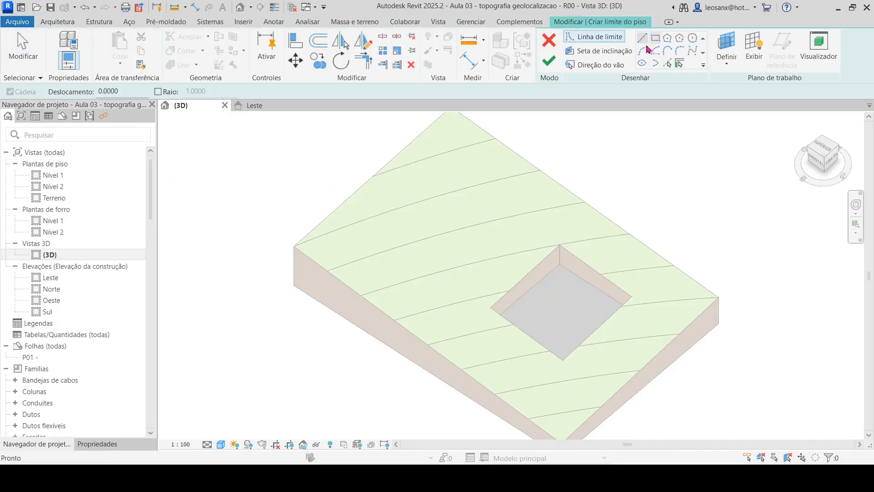
{"action": "left_click", "coordinate": [453, 150]}
{"action": "left_click", "coordinate": [444, 253]}
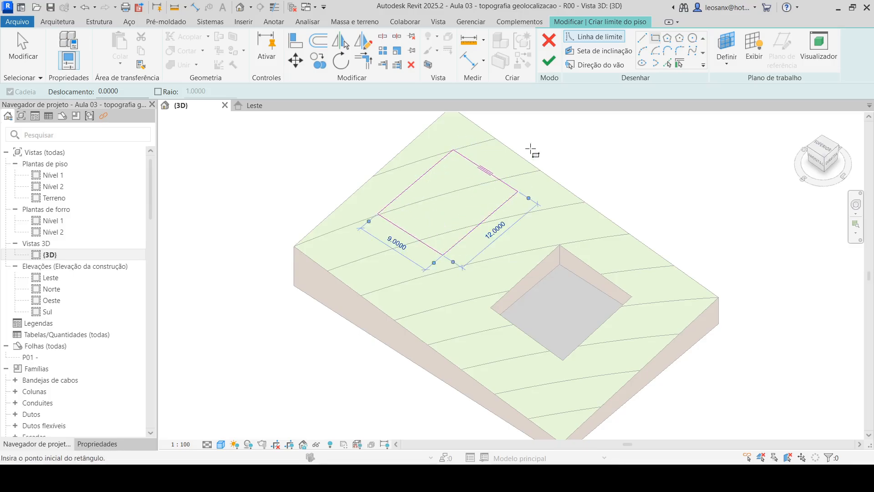
{"action": "left_click", "coordinate": [549, 61]}
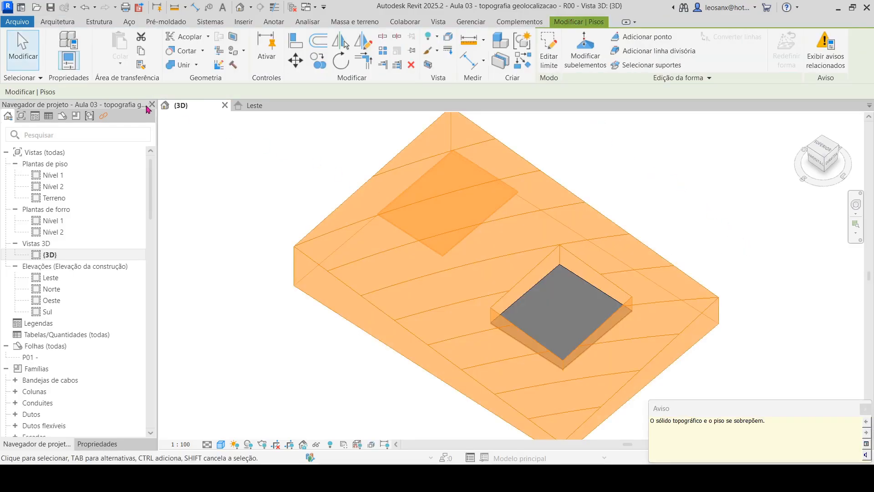
{"action": "left_click", "coordinate": [864, 408]}
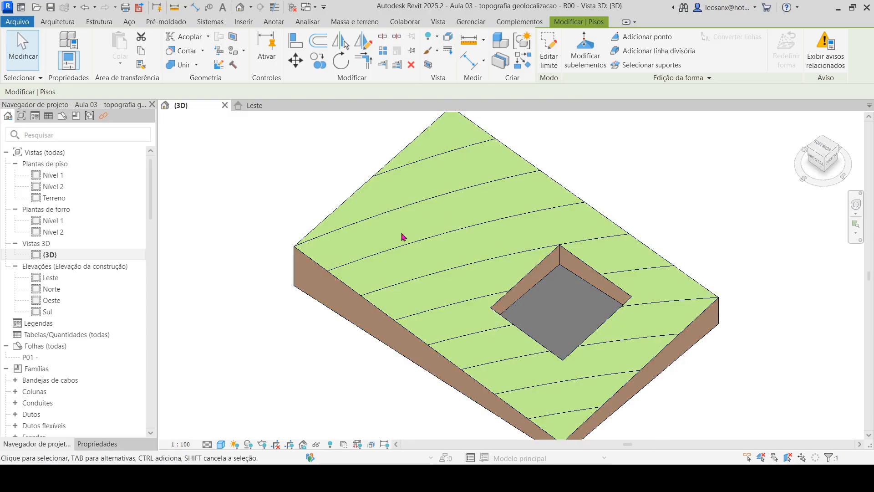
{"action": "left_click", "coordinate": [217, 168]}
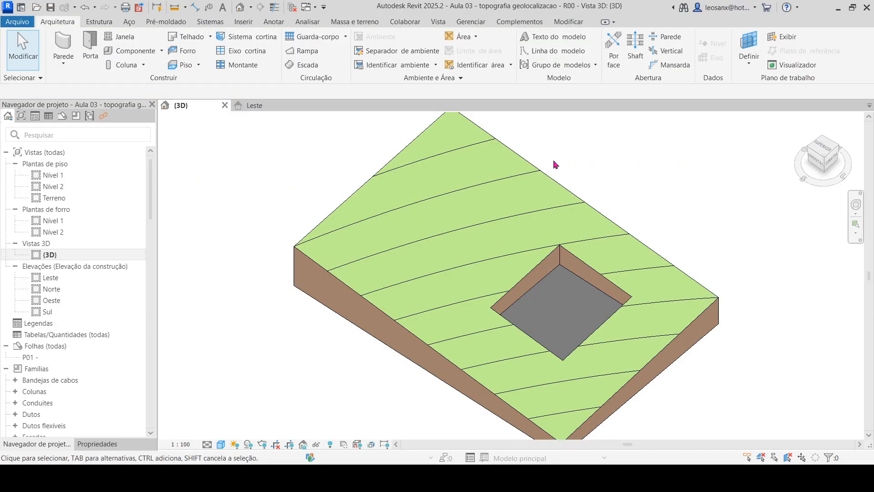
Step: Excavate the toposolid with the new 9 m by 12 m floor, using the wireframe style (Estrutura de arame) to pick the floor
{"action": "left_click", "coordinate": [538, 168]}
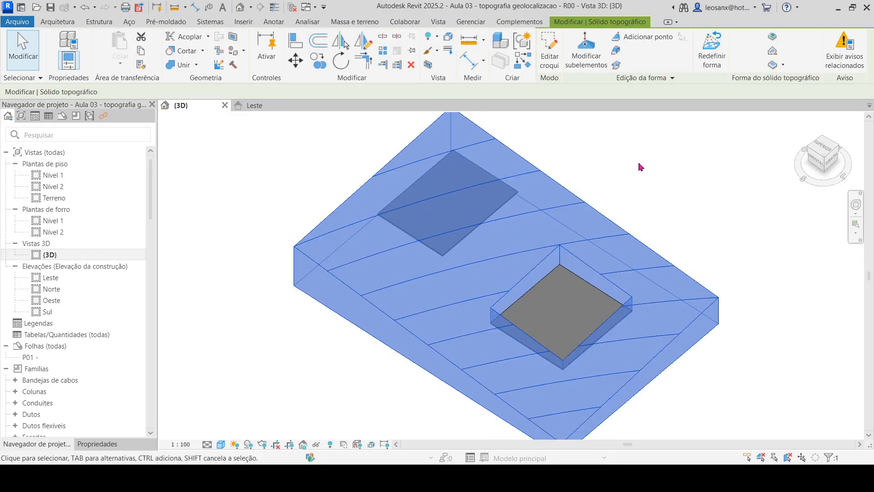
{"action": "left_click", "coordinate": [772, 67]}
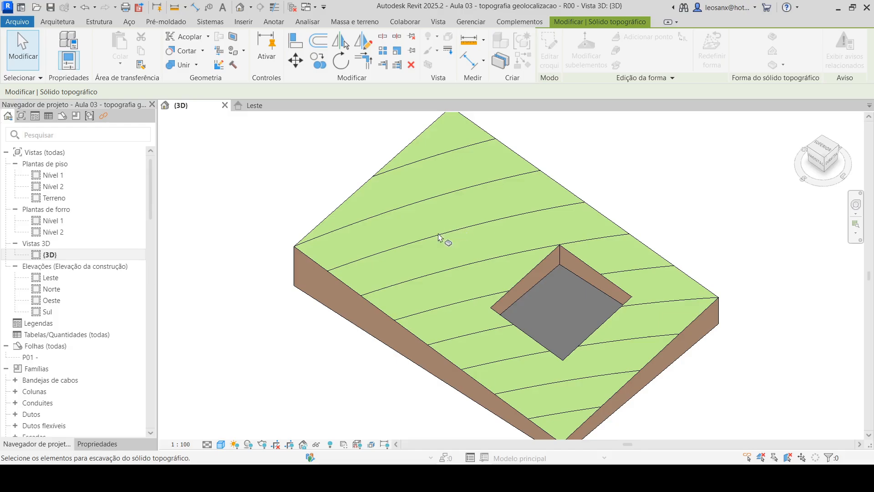
{"action": "left_click", "coordinate": [221, 445]}
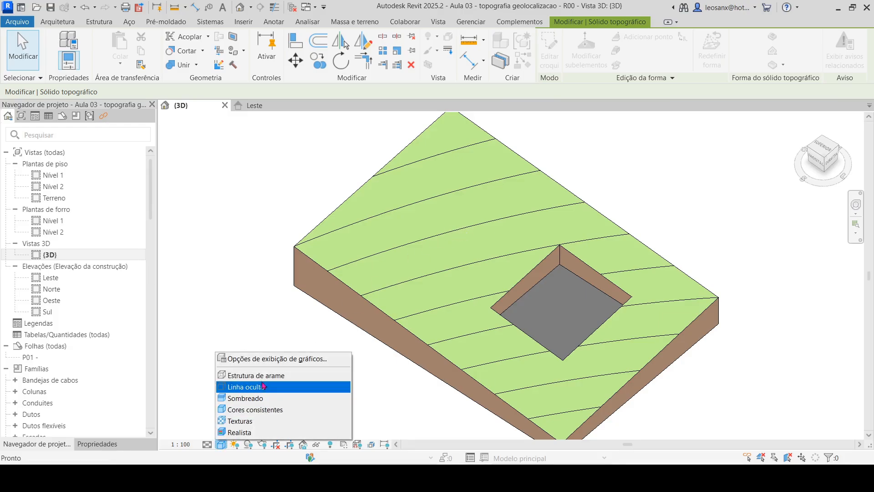
{"action": "left_click", "coordinate": [264, 375]}
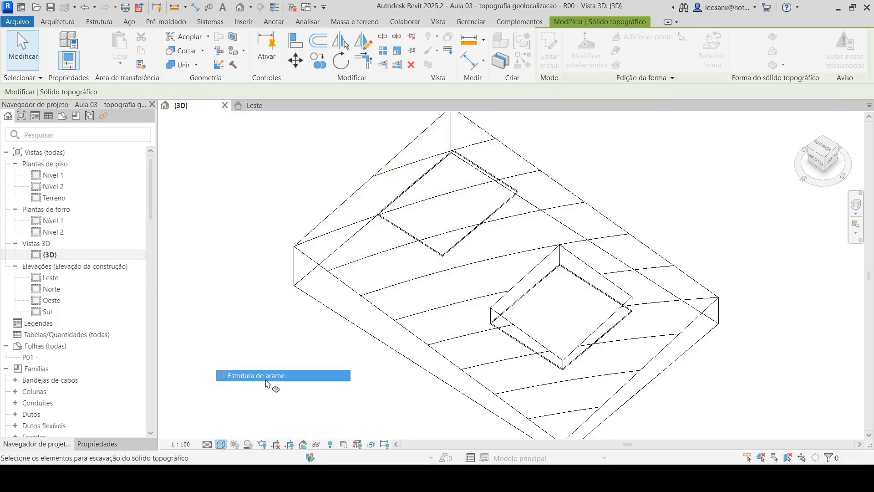
{"action": "left_click", "coordinate": [480, 172]}
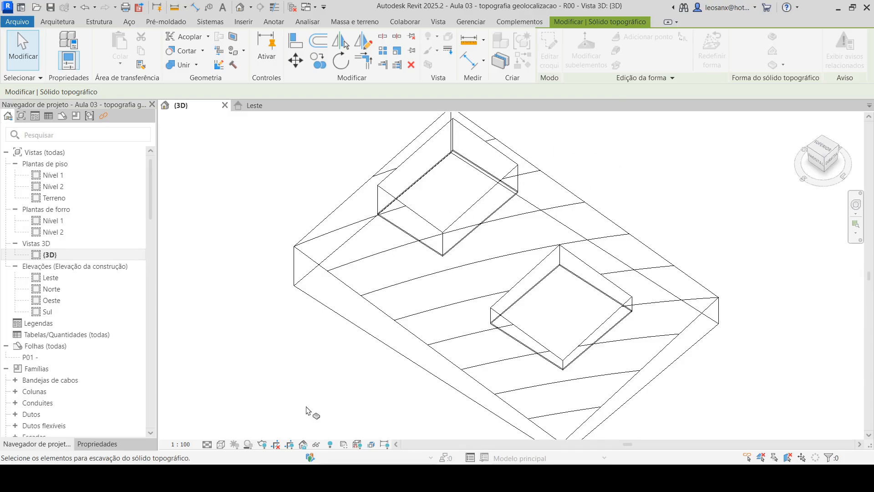
Step: Restore the 3D view's visual style to Cores consistentes and end the excavation command
{"action": "left_click", "coordinate": [221, 445]}
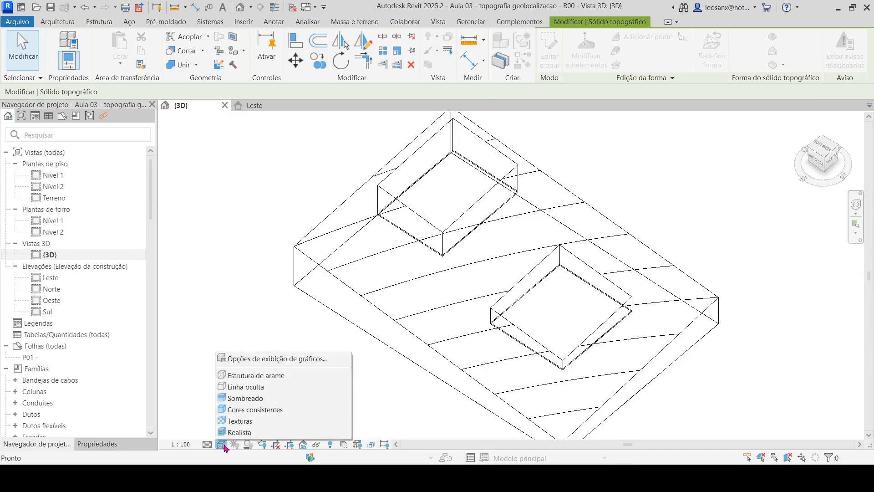
{"action": "left_click", "coordinate": [256, 409]}
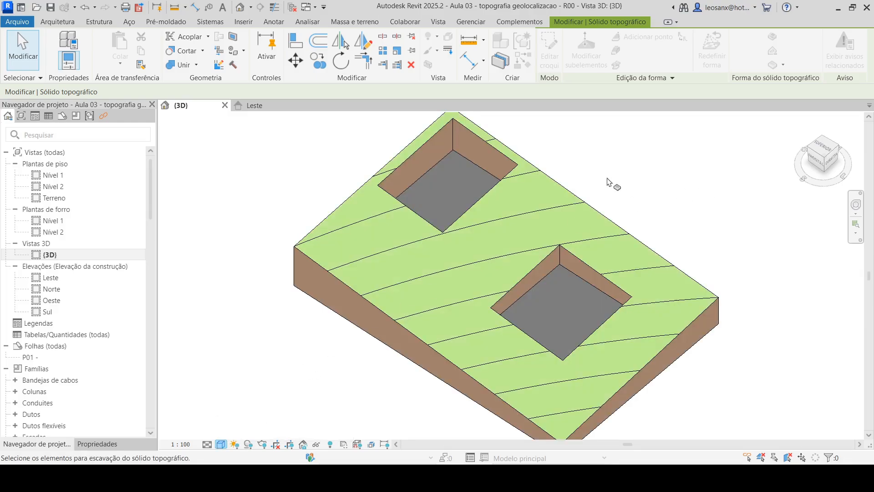
{"action": "left_click", "coordinate": [28, 49]}
{"action": "middle_click_drag", "start_coordinate": [400, 306], "coordinate": [481, 288], "text": "shift"}
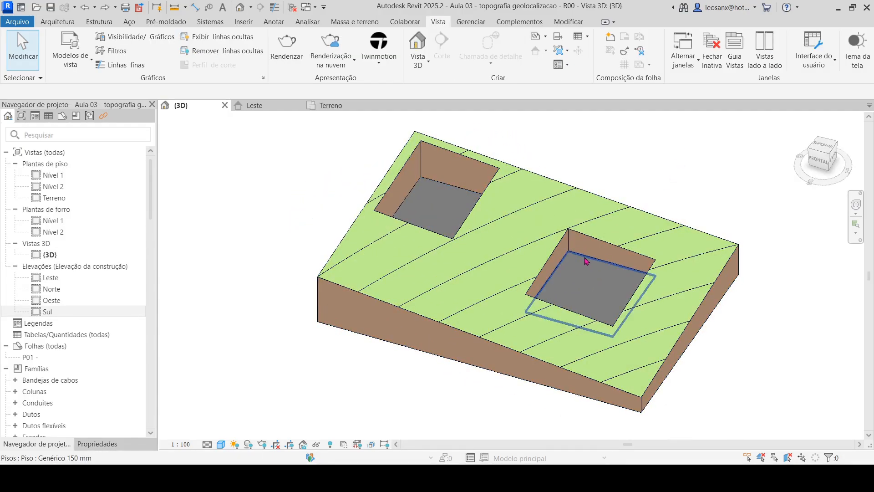
Step: Set the second floor's height offset from Nível 1 to 1.5 m
{"action": "left_click", "coordinate": [586, 261]}
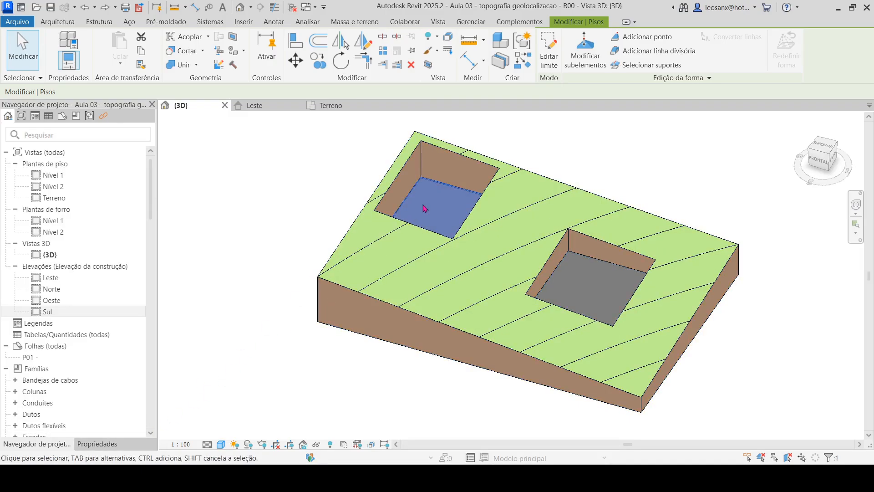
{"action": "left_click", "coordinate": [97, 444]}
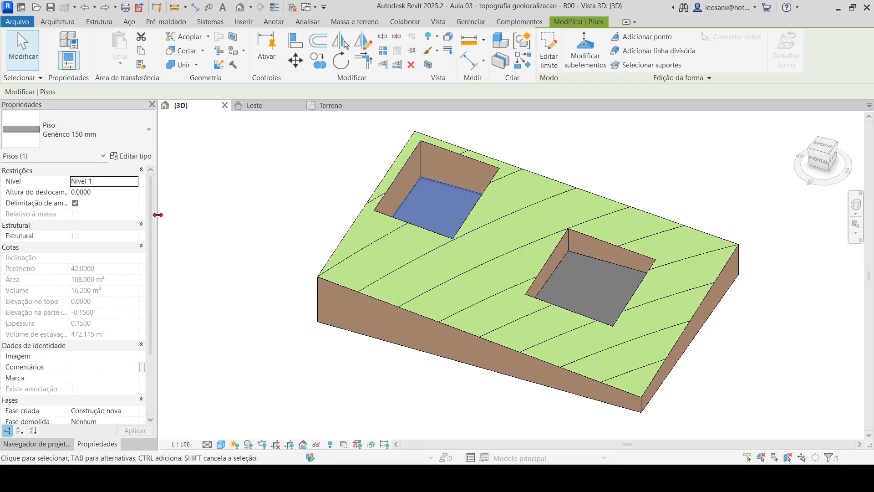
{"action": "left_click", "coordinate": [104, 196]}
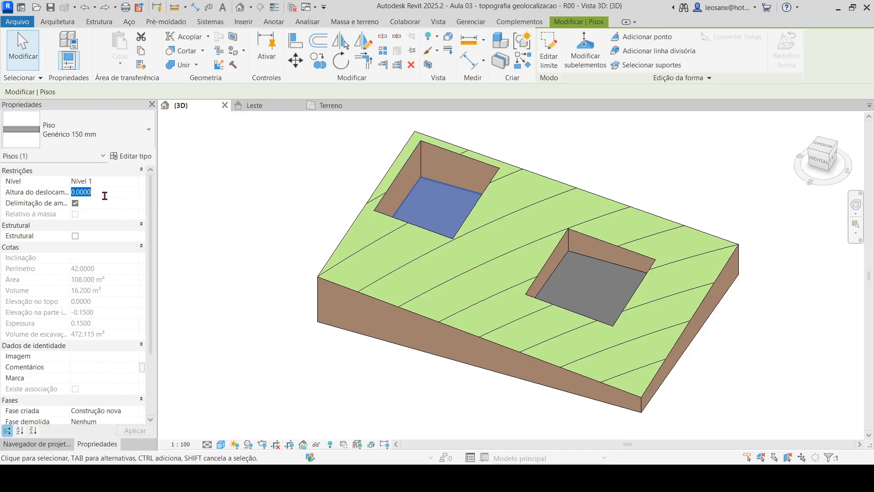
{"action": "type", "text": "1.5"}
{"action": "key", "text": "Return"}
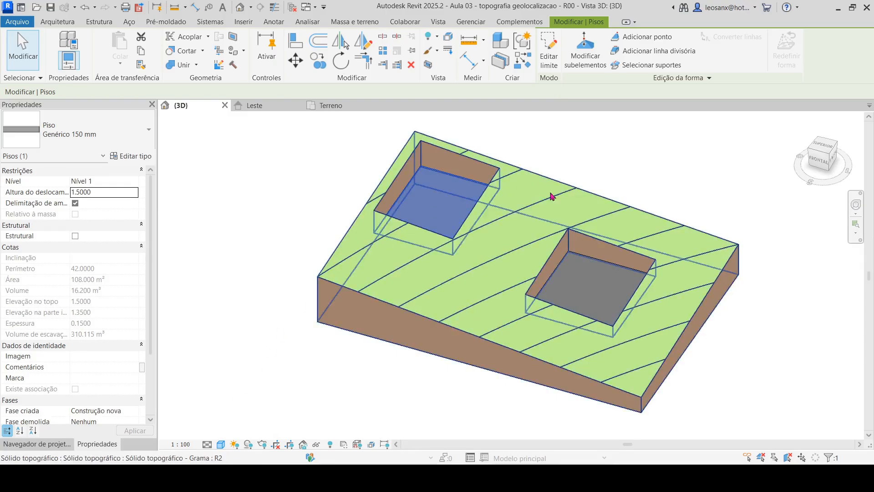
Step: In the Terreno floor plan, create a horizontal section line that crosses the whole toposolid and both floors
{"action": "left_click", "coordinate": [35, 443]}
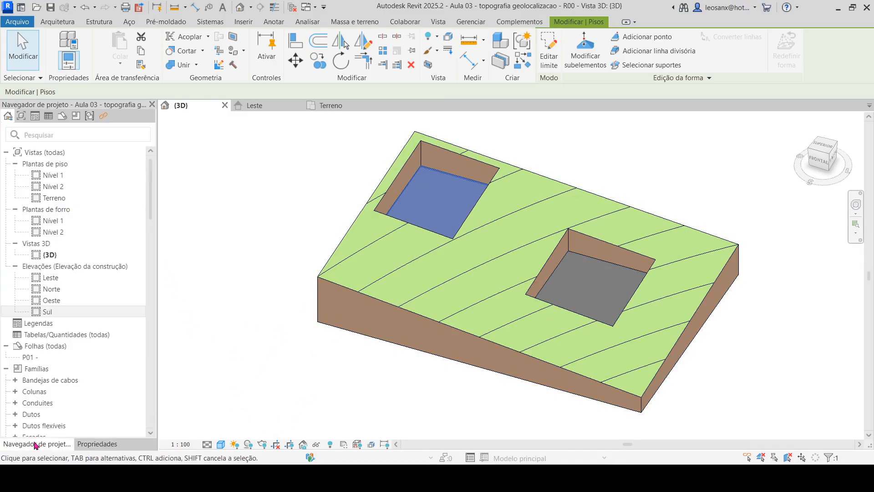
{"action": "double_click", "coordinate": [55, 198]}
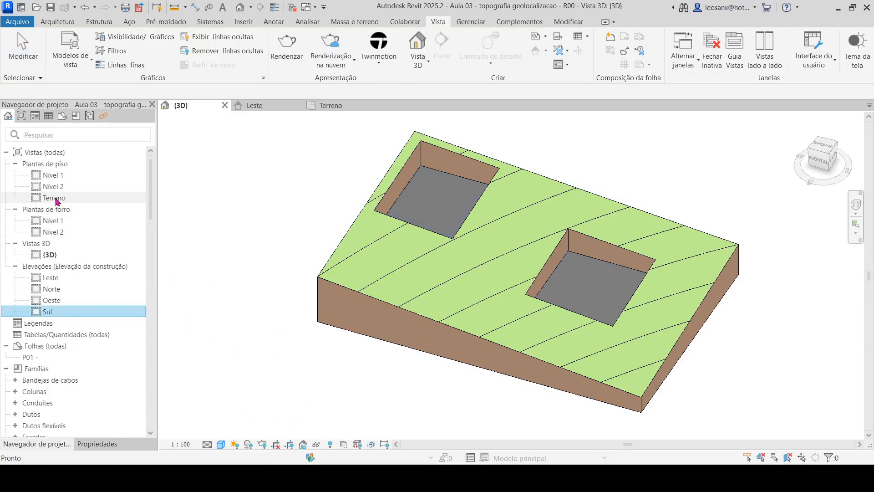
{"action": "scroll", "coordinate": [471, 193], "scroll_direction": "down", "scroll_amount": 2}
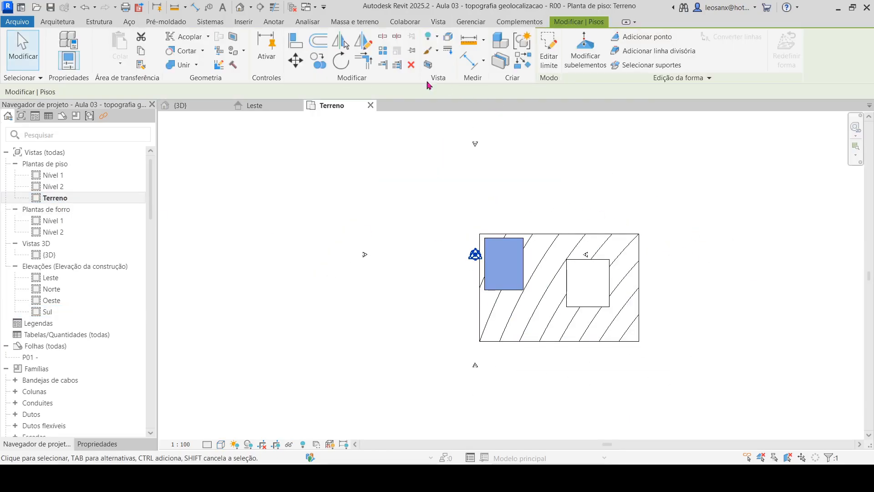
{"action": "left_click", "coordinate": [419, 22]}
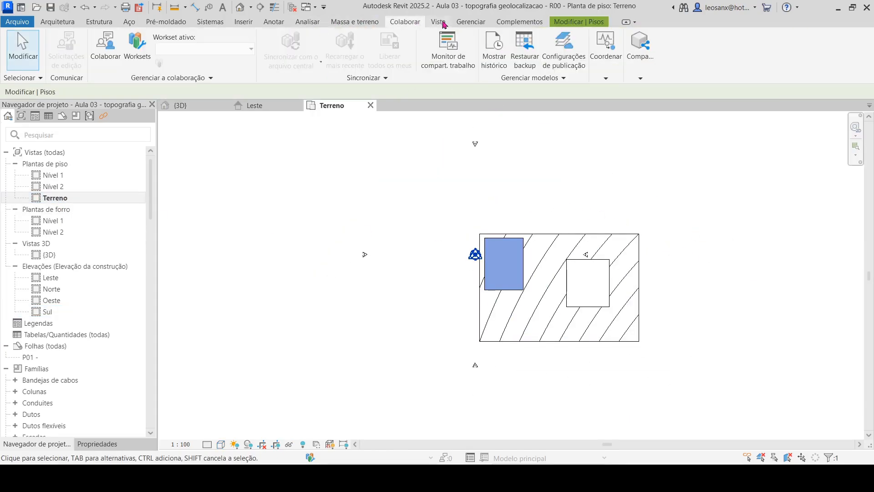
{"action": "left_click", "coordinate": [438, 22]}
{"action": "left_click", "coordinate": [441, 48]}
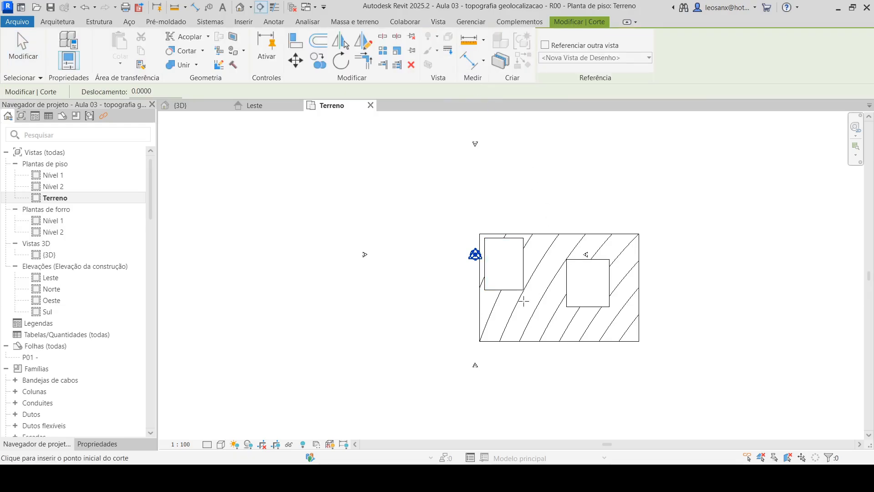
{"action": "left_click", "coordinate": [448, 279]}
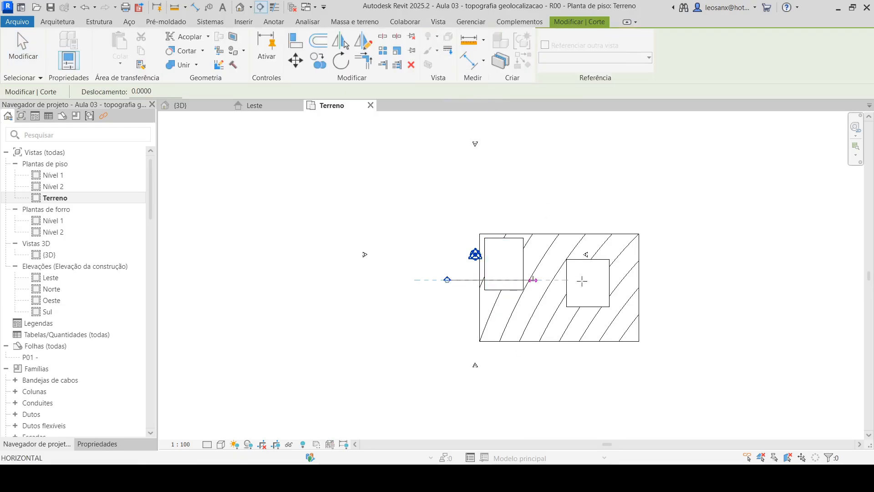
{"action": "left_click", "coordinate": [663, 280]}
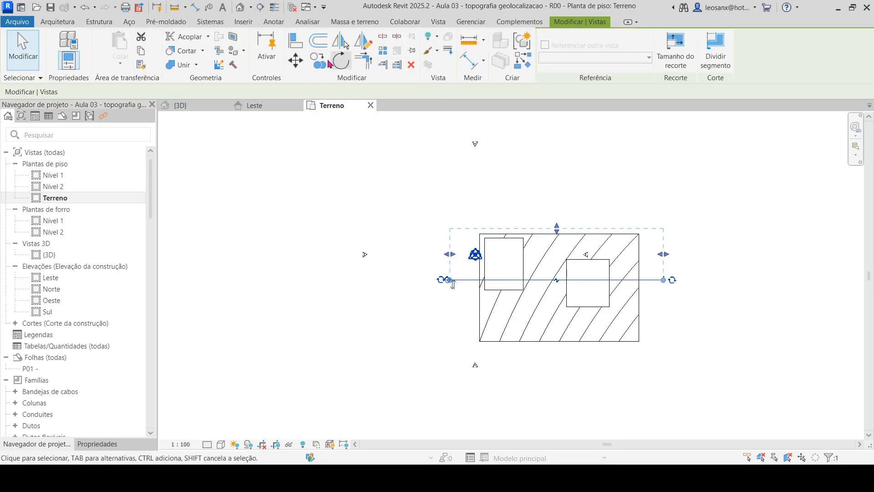
Step: Open the Corte 1 section view and examine how both floors cut into the sloped terrain
{"action": "left_click", "coordinate": [14, 324]}
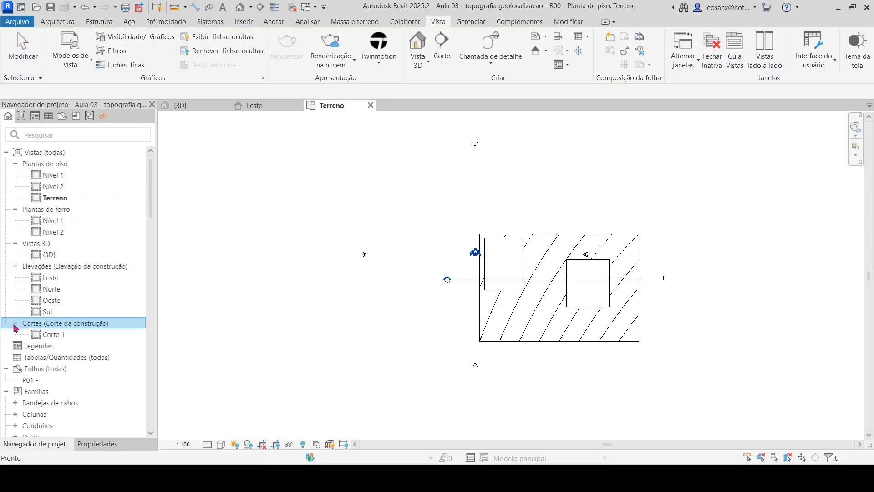
{"action": "double_click", "coordinate": [46, 334]}
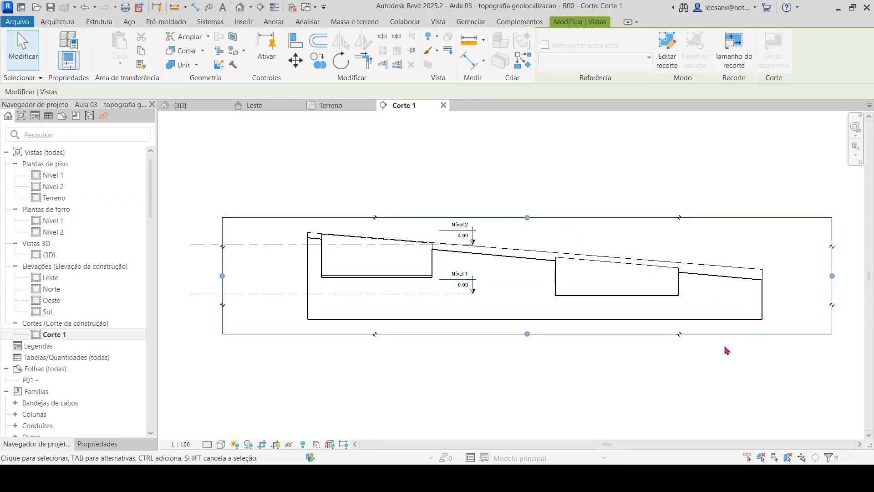
{"action": "scroll", "coordinate": [437, 291], "scroll_direction": "up", "scroll_amount": 2}
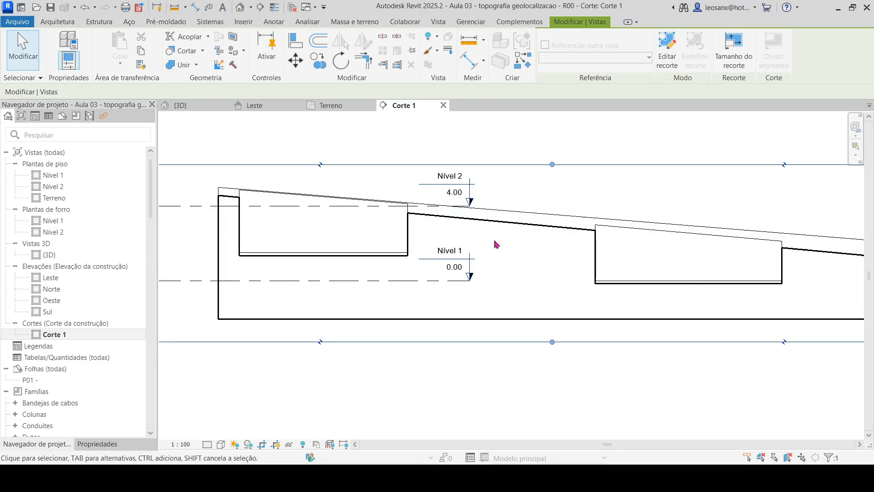
{"action": "scroll", "coordinate": [494, 245], "scroll_direction": "down", "scroll_amount": 3}
{"action": "scroll", "coordinate": [564, 312], "scroll_direction": "up", "scroll_amount": 1}
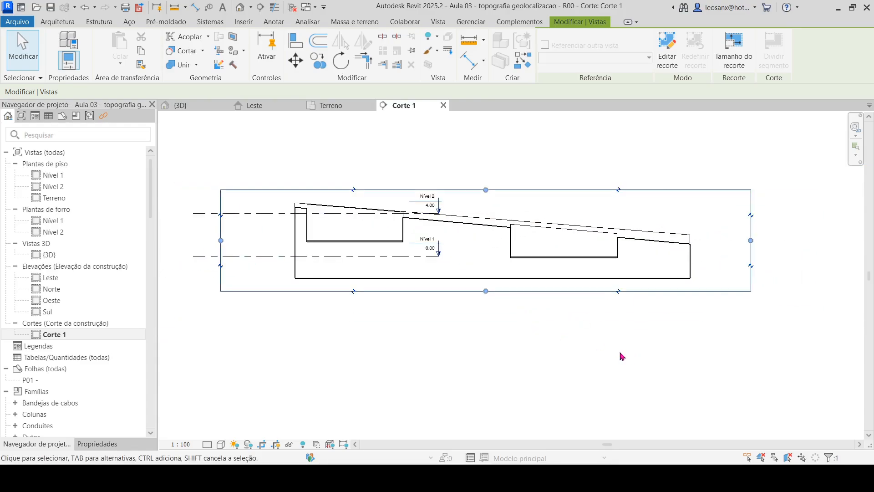
Step: In the 3D view, move the downhill floor and the uphill floor to new positions on the toposolid
{"action": "double_click", "coordinate": [50, 255]}
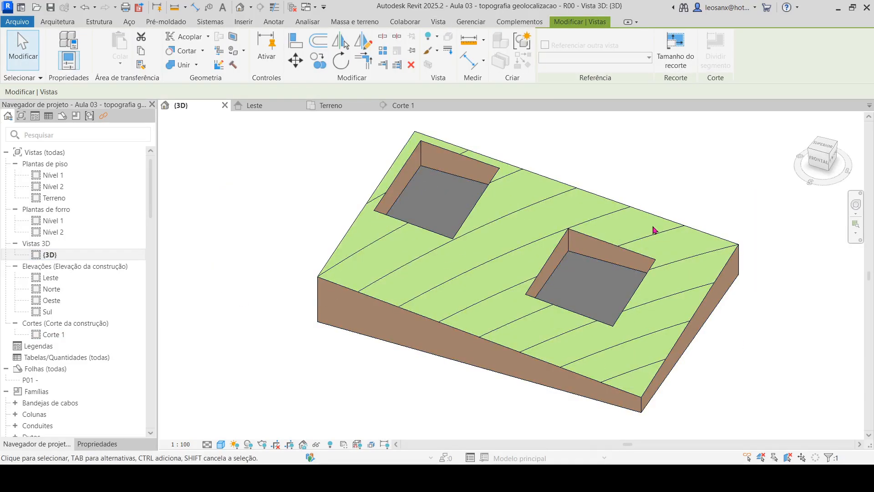
{"action": "scroll", "coordinate": [551, 259], "scroll_direction": "up", "scroll_amount": 1}
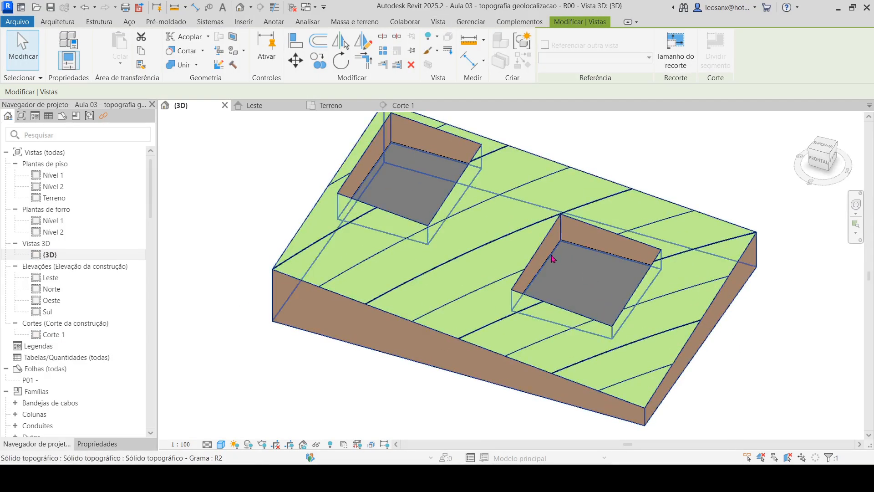
{"action": "left_click", "coordinate": [546, 264]}
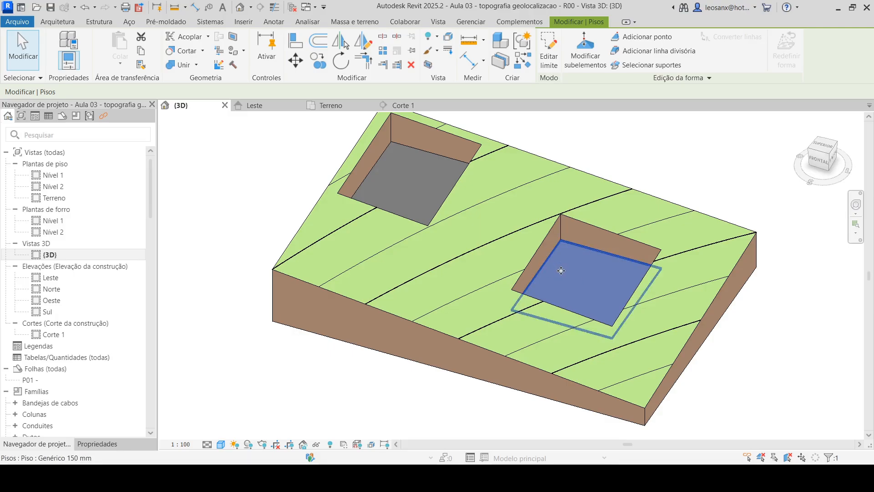
{"action": "left_click_drag", "start_coordinate": [561, 271], "coordinate": [586, 295]}
{"action": "left_click", "coordinate": [381, 168]}
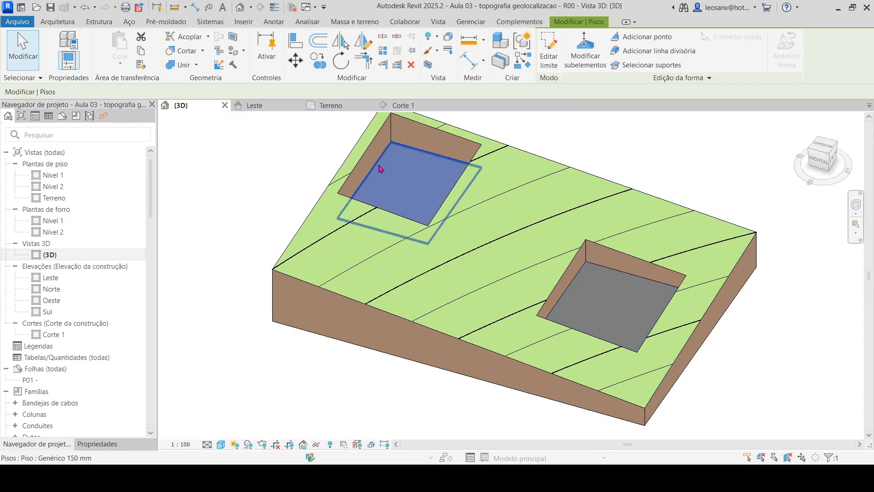
{"action": "left_click_drag", "start_coordinate": [380, 169], "coordinate": [466, 232]}
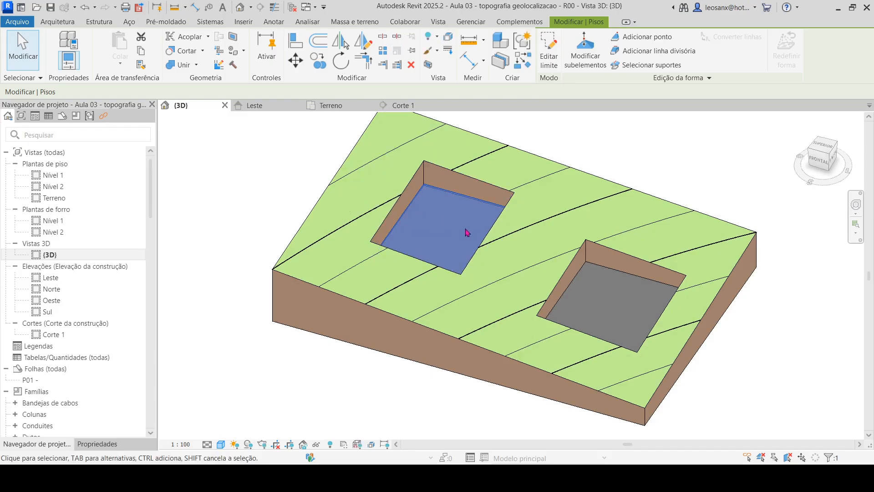
{"action": "left_click", "coordinate": [665, 156]}
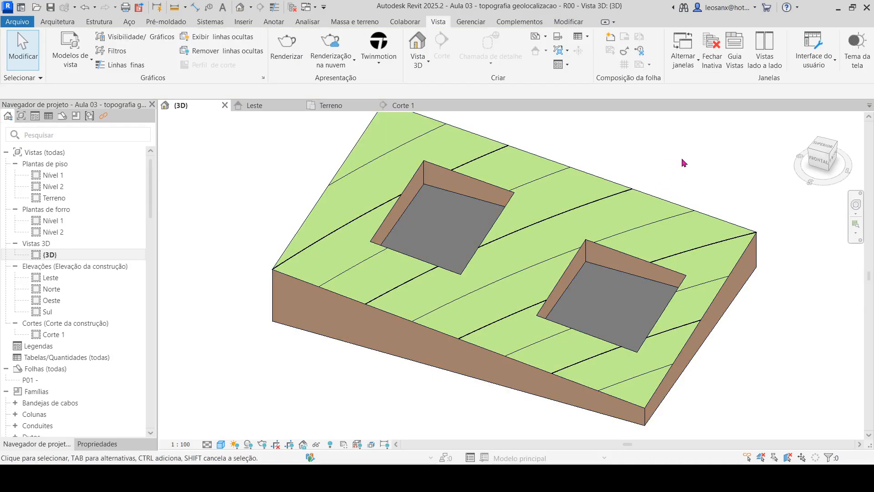
{"action": "scroll", "coordinate": [451, 205], "scroll_direction": "down", "scroll_amount": 2}
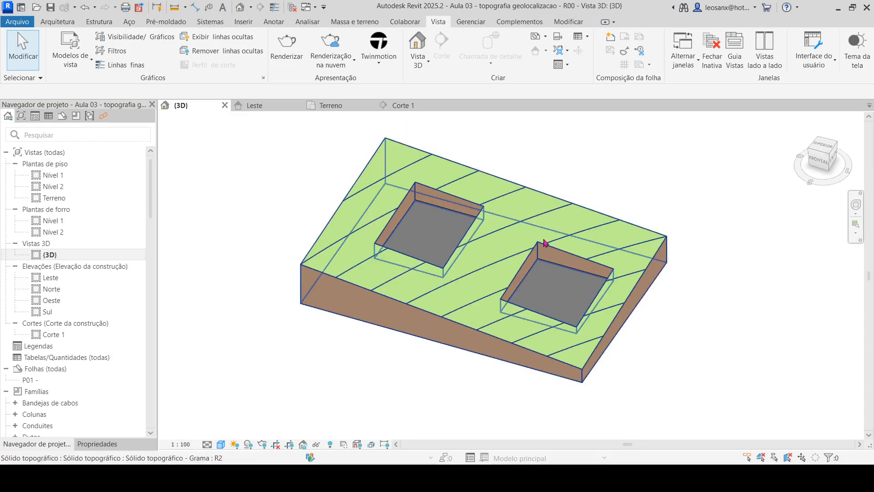
{"action": "scroll", "coordinate": [544, 260], "scroll_direction": "up", "scroll_amount": 1}
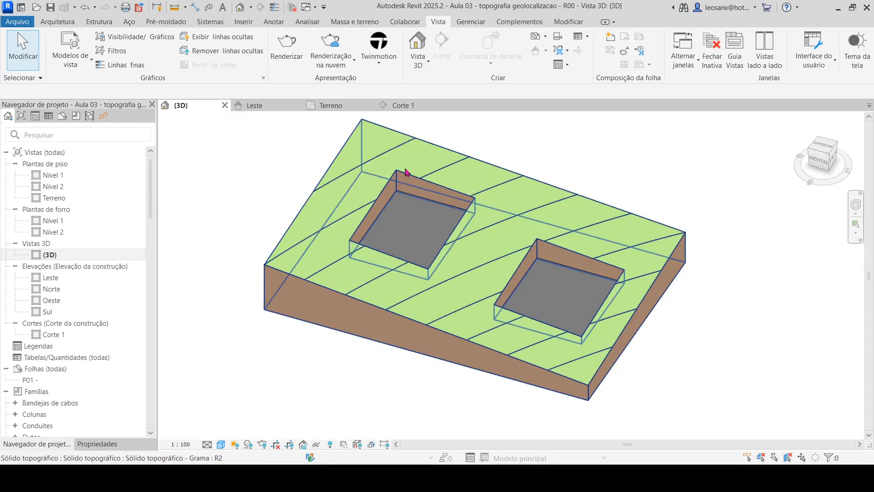
{"action": "scroll", "coordinate": [394, 238], "scroll_direction": "up", "scroll_amount": 2}
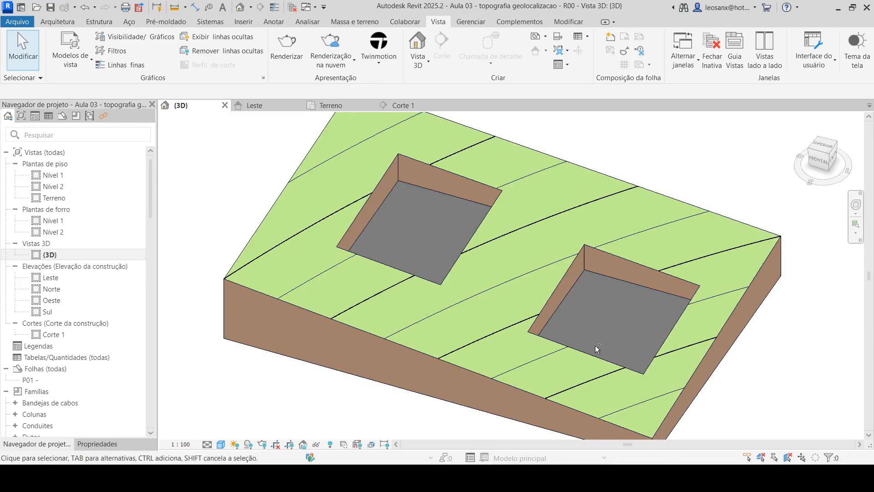
{"action": "middle_click_drag", "start_coordinate": [596, 348], "coordinate": [450, 131], "text": "shift"}
{"action": "scroll", "coordinate": [524, 232], "scroll_direction": "down", "scroll_amount": 2}
{"action": "scroll", "coordinate": [450, 131], "scroll_direction": "up", "scroll_amount": 1}
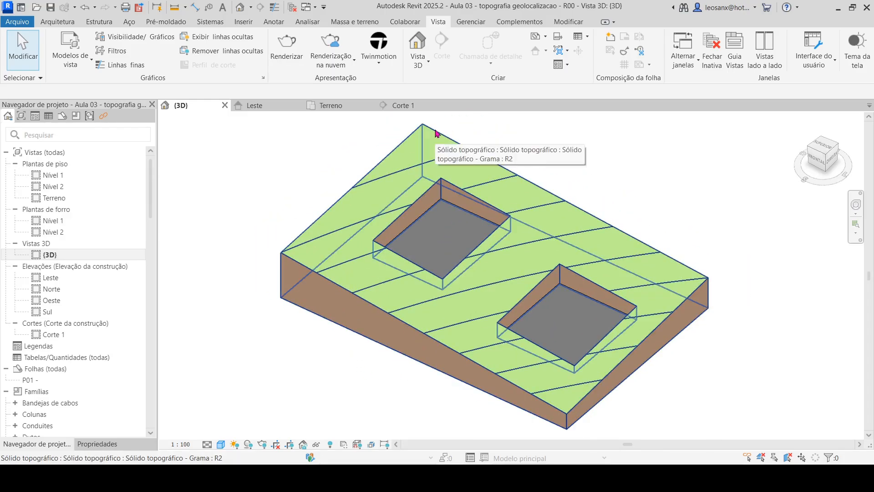
Step: Try the Add Point tool on the toposolid with the elevation modes Ao longo da superfície, Absoluto and Snap XYZ
{"action": "left_click", "coordinate": [436, 133]}
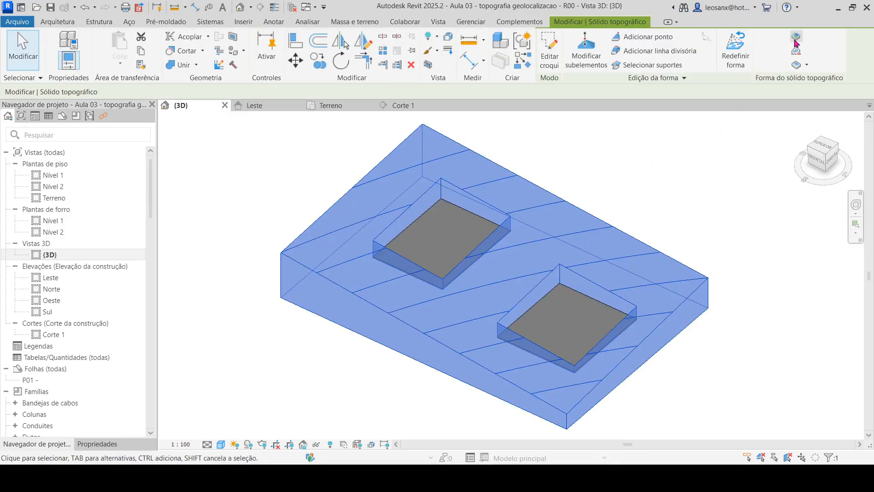
{"action": "left_click", "coordinate": [620, 40]}
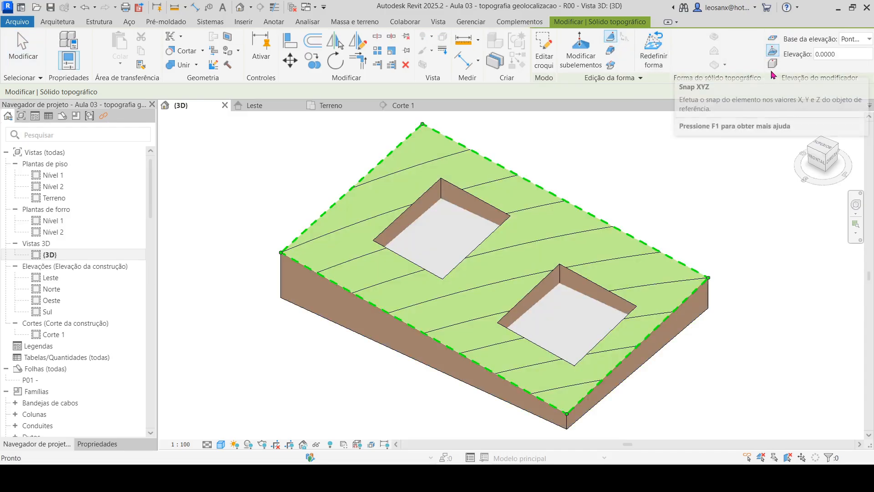
{"action": "left_click", "coordinate": [772, 39]}
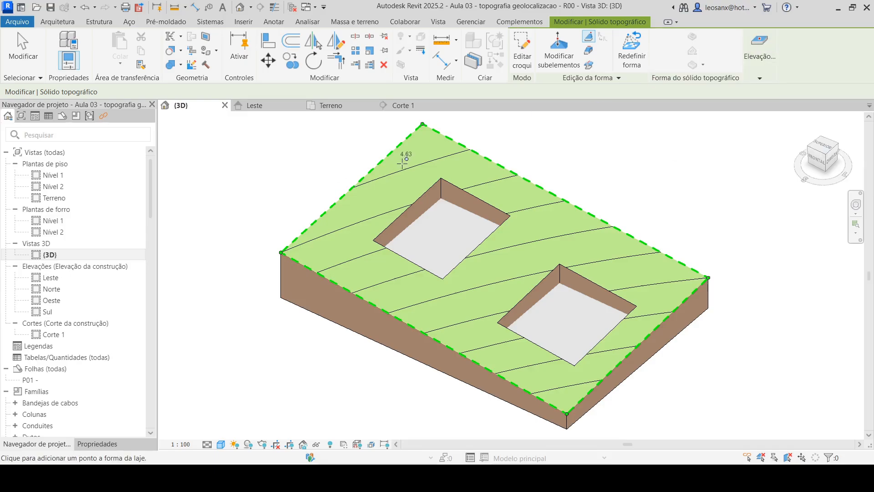
{"action": "left_click", "coordinate": [759, 80]}
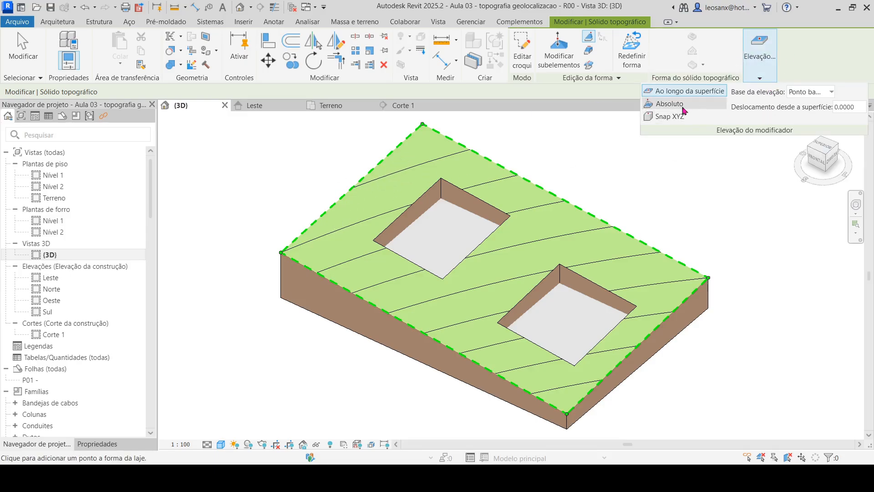
{"action": "left_click", "coordinate": [678, 104]}
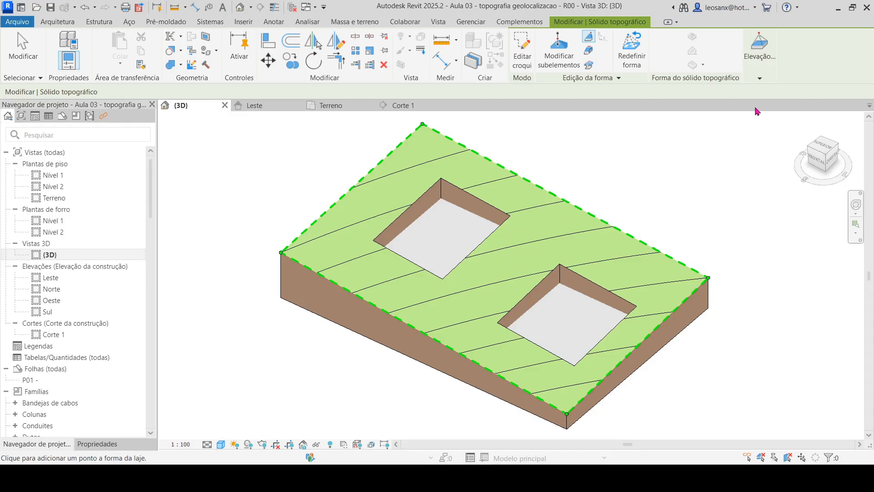
{"action": "left_click", "coordinate": [761, 77]}
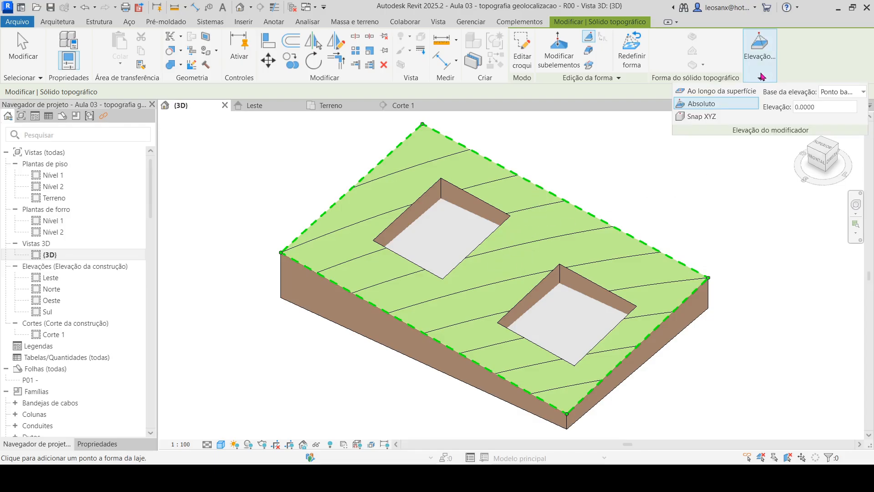
{"action": "left_click", "coordinate": [697, 117]}
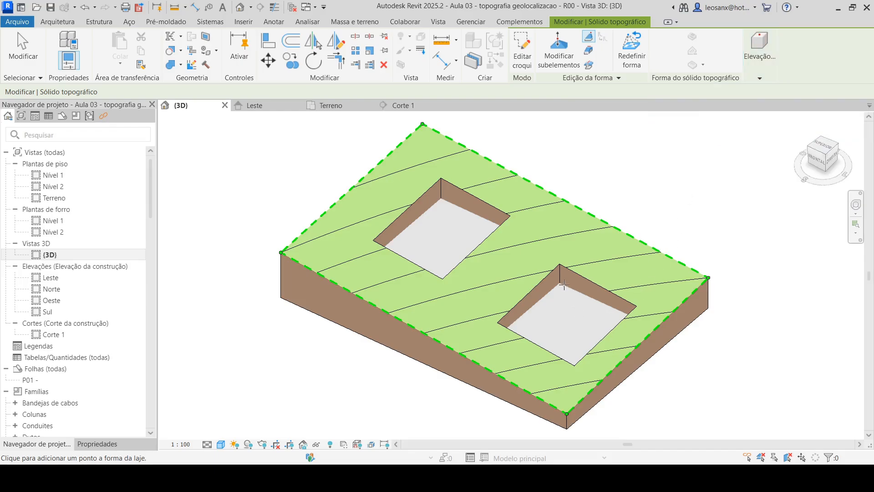
{"action": "scroll", "coordinate": [565, 382], "scroll_direction": "up", "scroll_amount": 2}
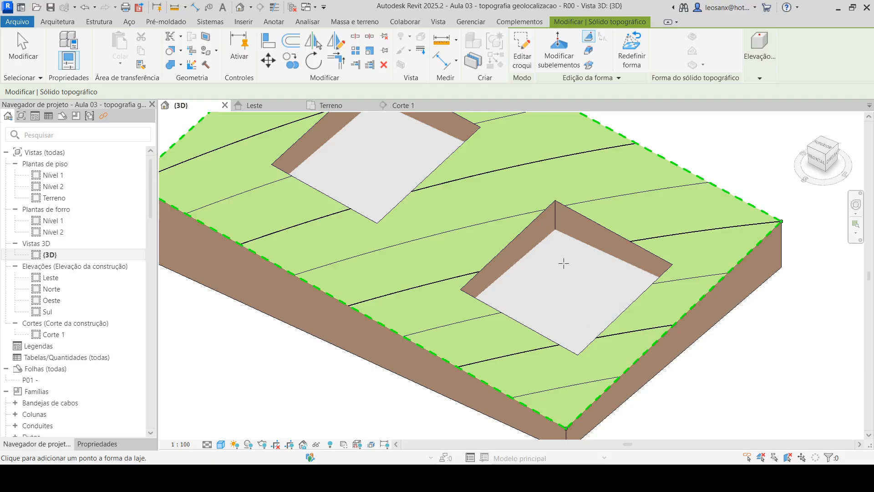
{"action": "scroll", "coordinate": [474, 242], "scroll_direction": "down", "scroll_amount": 1}
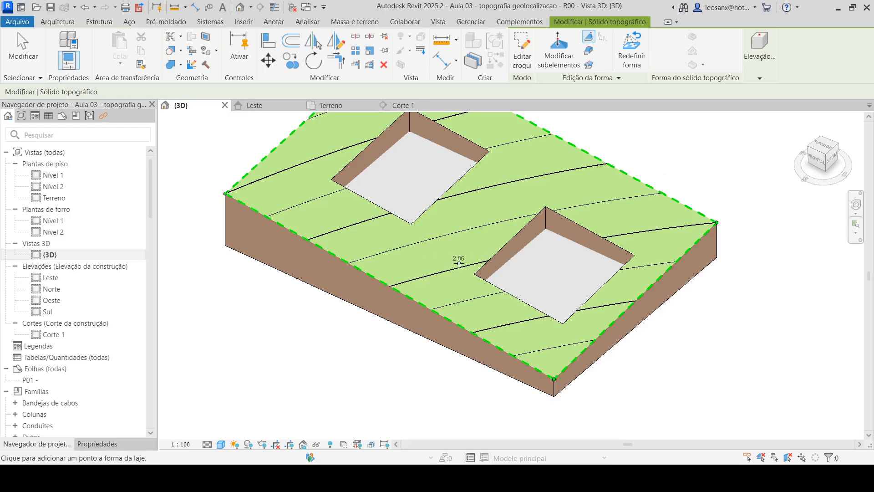
{"action": "scroll", "coordinate": [506, 355], "scroll_direction": "down", "scroll_amount": 3}
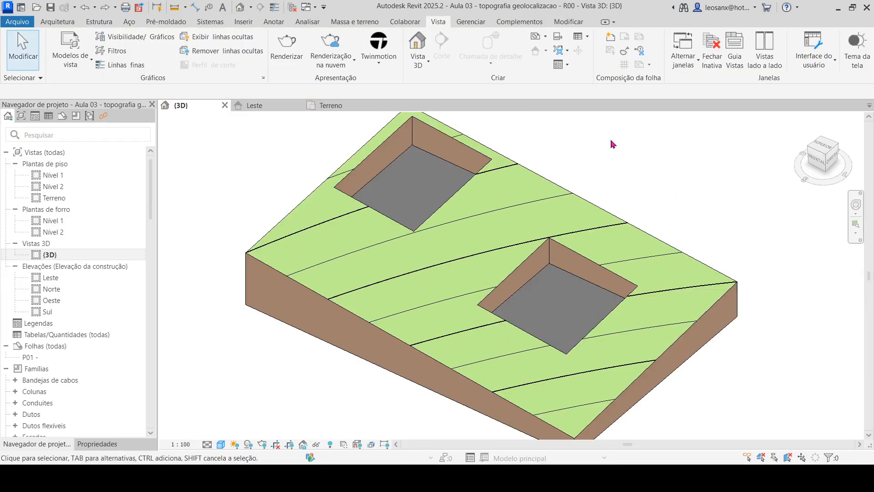
Step: Start adding points to the toposolid with the modifier elevation mode set to Snap XYZ
{"action": "left_click", "coordinate": [559, 178]}
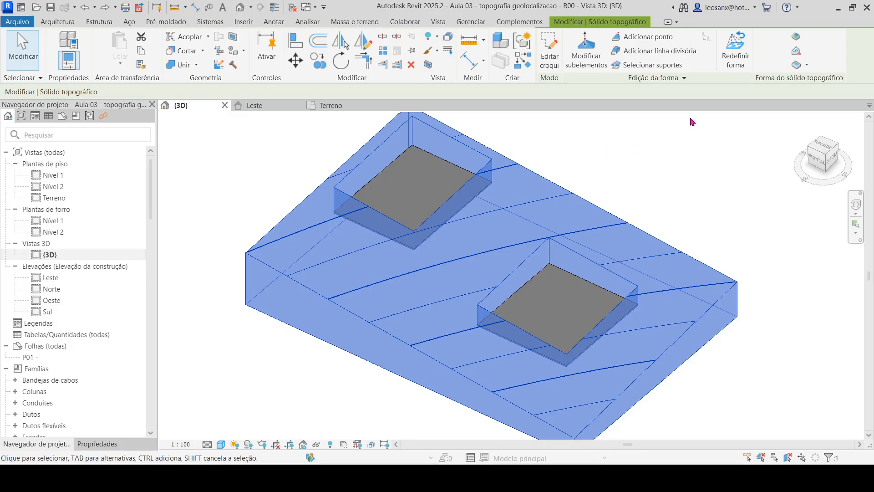
{"action": "left_click", "coordinate": [631, 39]}
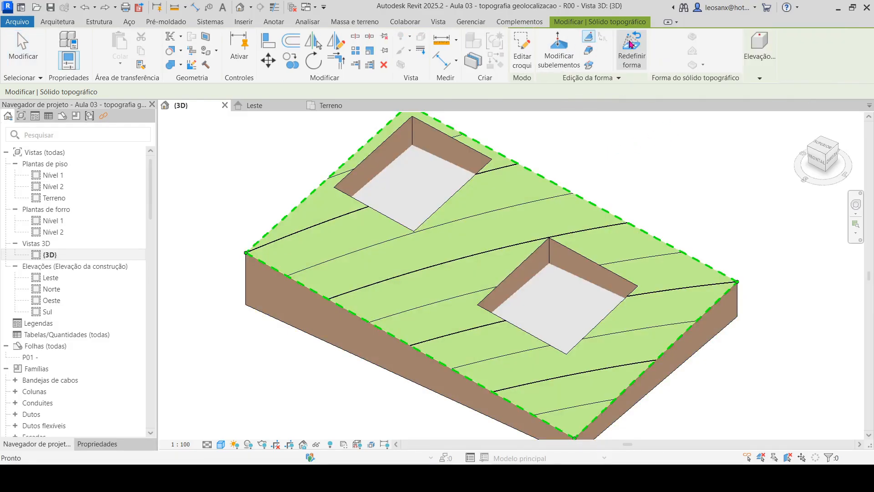
{"action": "left_click", "coordinate": [765, 44]}
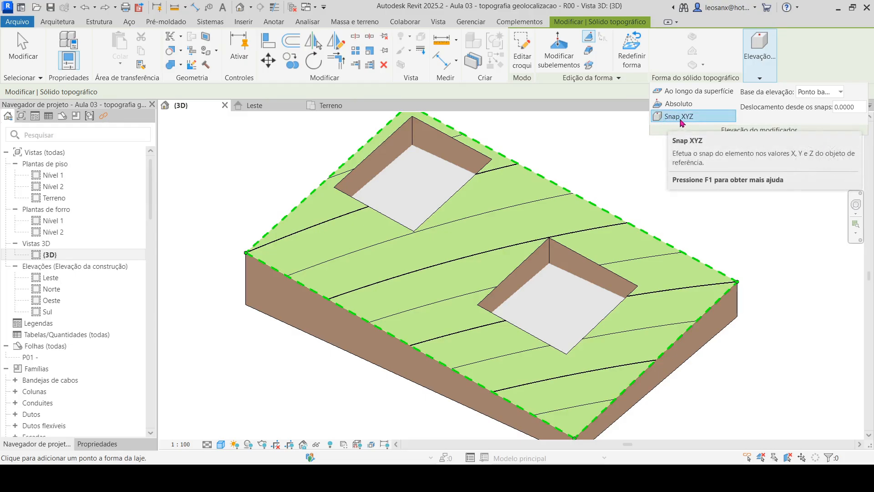
{"action": "left_click", "coordinate": [660, 105]}
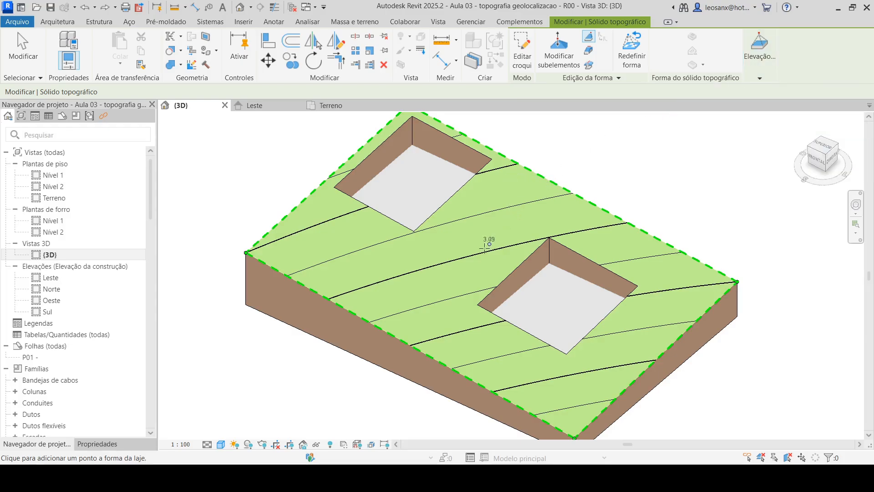
{"action": "left_click", "coordinate": [756, 78]}
{"action": "left_click", "coordinate": [704, 116]}
Step: Switch the 3D view's visual style to Estrutura de arame while adding points, exposing the floors' hidden corners
{"action": "scroll", "coordinate": [506, 223], "scroll_direction": "down", "scroll_amount": 3}
{"action": "scroll", "coordinate": [530, 249], "scroll_direction": "up", "scroll_amount": 3}
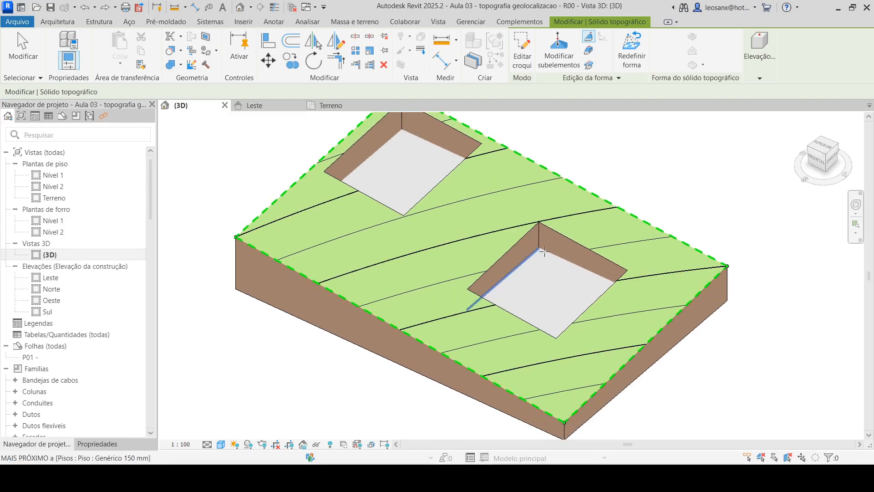
{"action": "scroll", "coordinate": [545, 253], "scroll_direction": "down", "scroll_amount": 2}
{"action": "scroll", "coordinate": [553, 248], "scroll_direction": "up", "scroll_amount": 2}
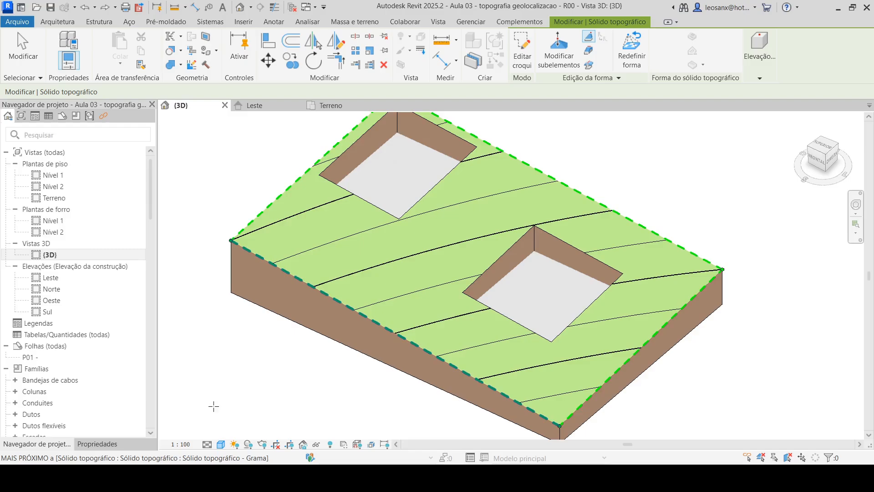
{"action": "left_click", "coordinate": [222, 445]}
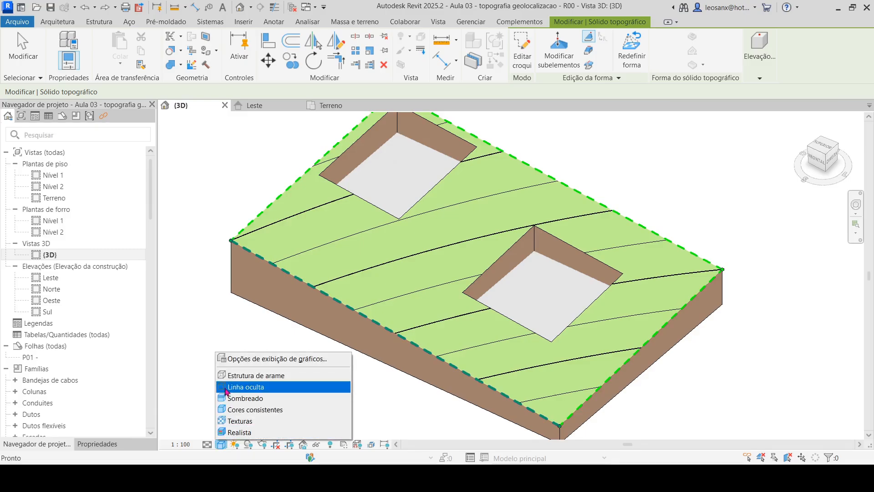
{"action": "left_click", "coordinate": [244, 375]}
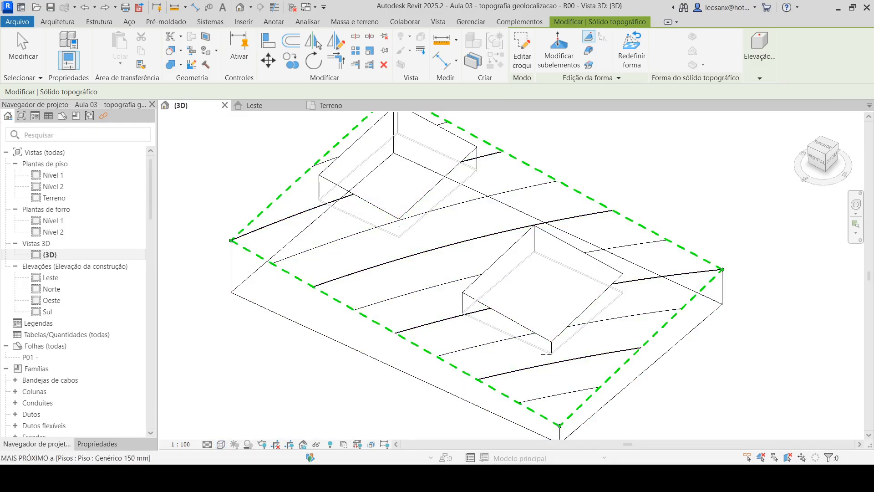
Step: Add toposolid points snapped to the four corners of the downhill floor so the surrounding terrain meets the slab
{"action": "scroll", "coordinate": [543, 365], "scroll_direction": "up", "scroll_amount": 4}
{"action": "scroll", "coordinate": [543, 365], "scroll_direction": "up", "scroll_amount": 2}
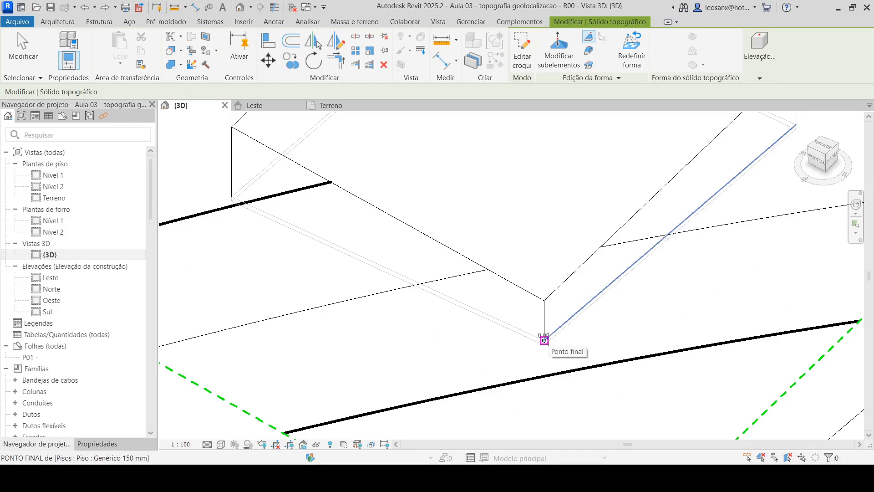
{"action": "left_click", "coordinate": [544, 340]}
{"action": "scroll", "coordinate": [511, 336], "scroll_direction": "down", "scroll_amount": 1}
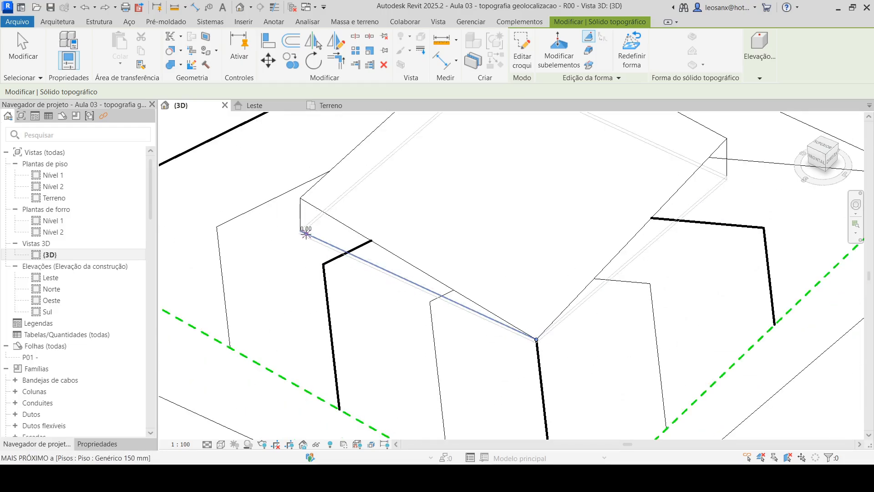
{"action": "left_click", "coordinate": [300, 230]}
{"action": "scroll", "coordinate": [365, 296], "scroll_direction": "down", "scroll_amount": 1}
{"action": "scroll", "coordinate": [443, 218], "scroll_direction": "down", "scroll_amount": 1}
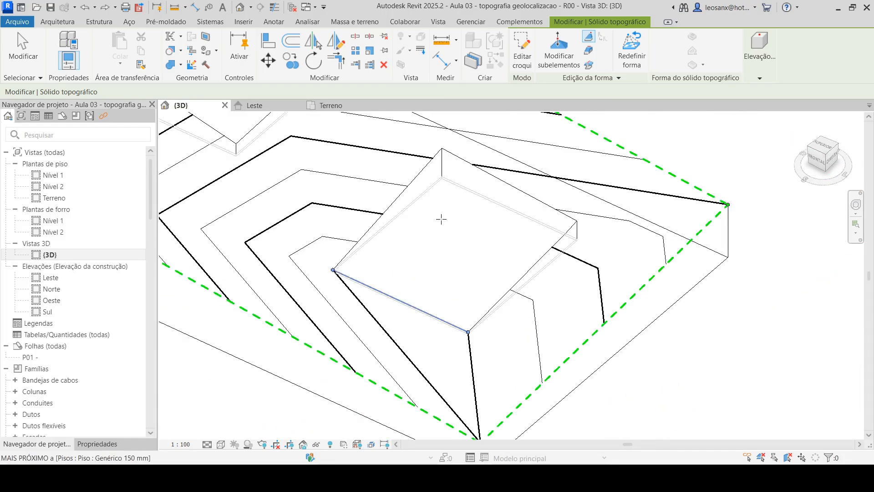
{"action": "left_click", "coordinate": [577, 237]}
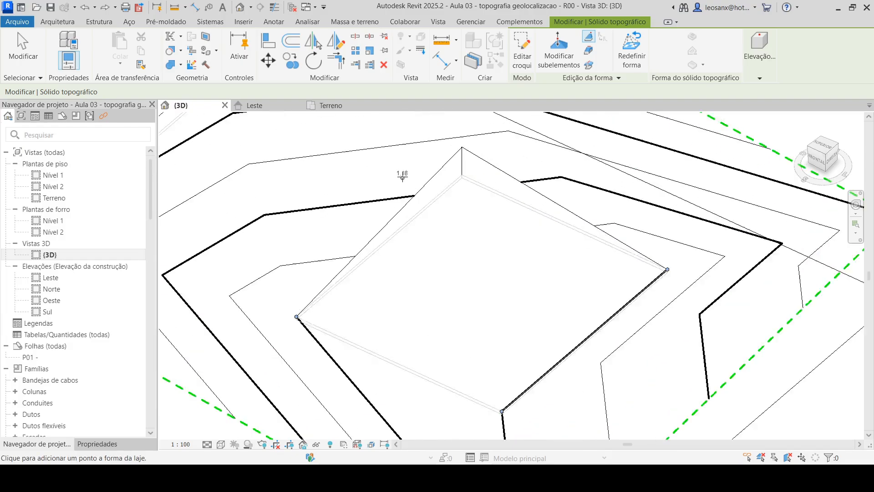
{"action": "scroll", "coordinate": [401, 175], "scroll_direction": "up", "scroll_amount": 2}
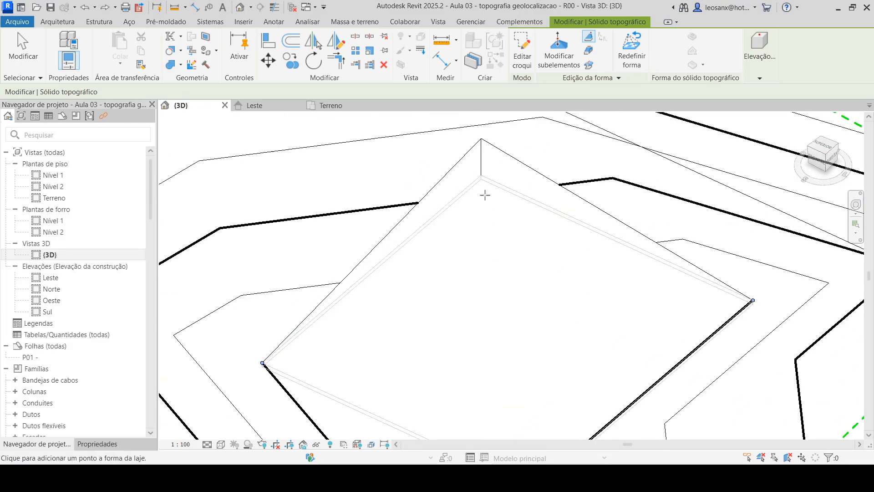
{"action": "middle_click_drag", "start_coordinate": [483, 174], "coordinate": [416, 293], "text": "shift"}
{"action": "scroll", "coordinate": [273, 237], "scroll_direction": "down", "scroll_amount": 5}
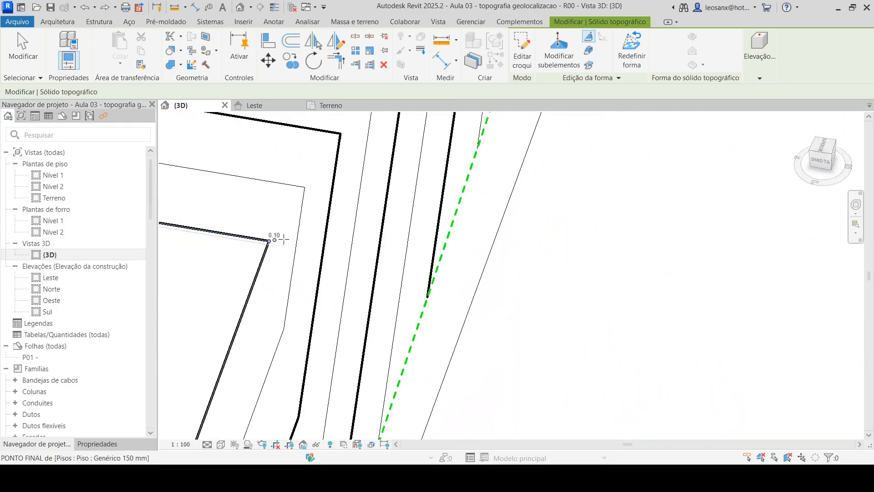
{"action": "middle_click_drag", "start_coordinate": [391, 325], "coordinate": [534, 296], "text": "shift"}
Step: Add toposolid points snapped to the uphill floor's two corners facing the downhill floor, and finish the shape editing
{"action": "scroll", "coordinate": [515, 228], "scroll_direction": "up", "scroll_amount": 4}
{"action": "left_click", "coordinate": [523, 145]}
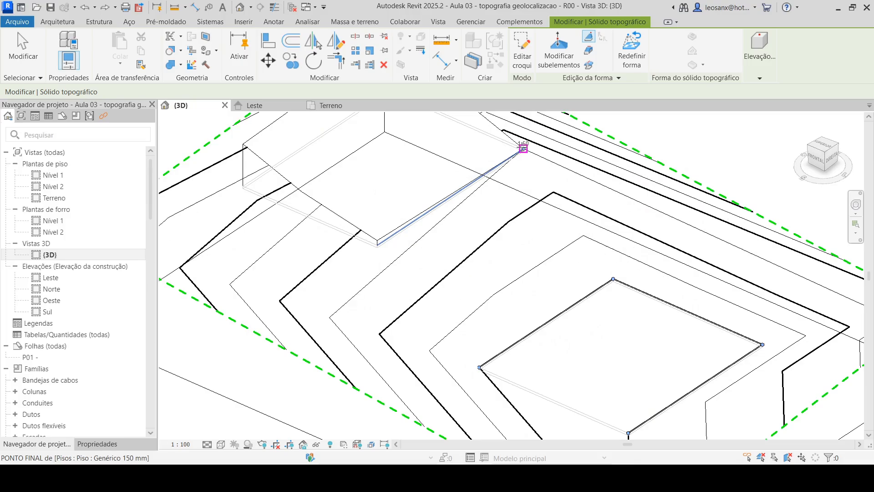
{"action": "scroll", "coordinate": [444, 279], "scroll_direction": "down", "scroll_amount": 4}
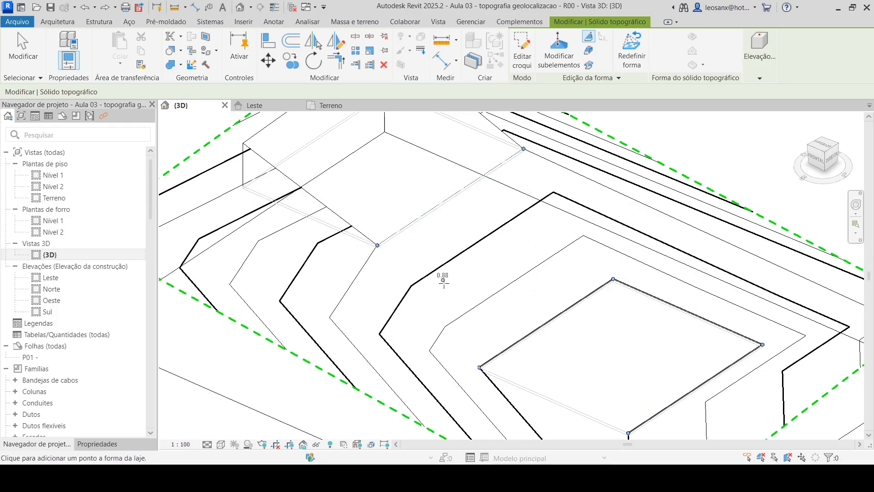
{"action": "scroll", "coordinate": [421, 227], "scroll_direction": "up", "scroll_amount": 2}
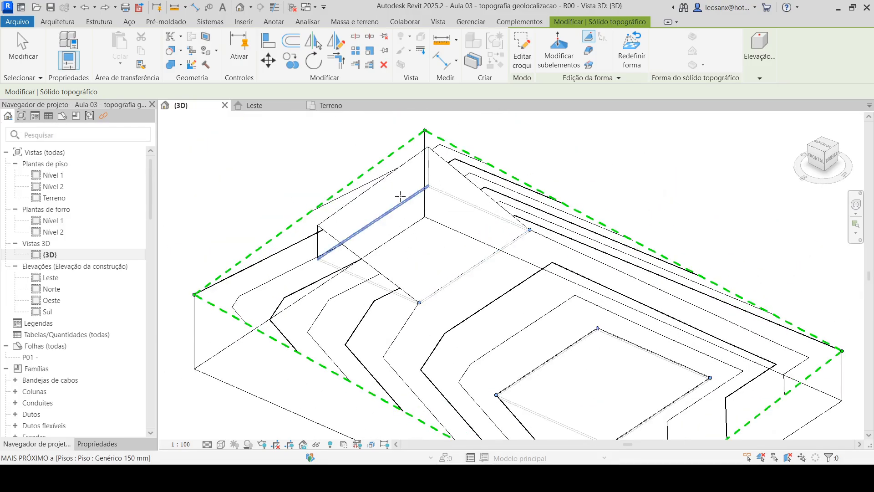
{"action": "scroll", "coordinate": [430, 202], "scroll_direction": "down", "scroll_amount": 3}
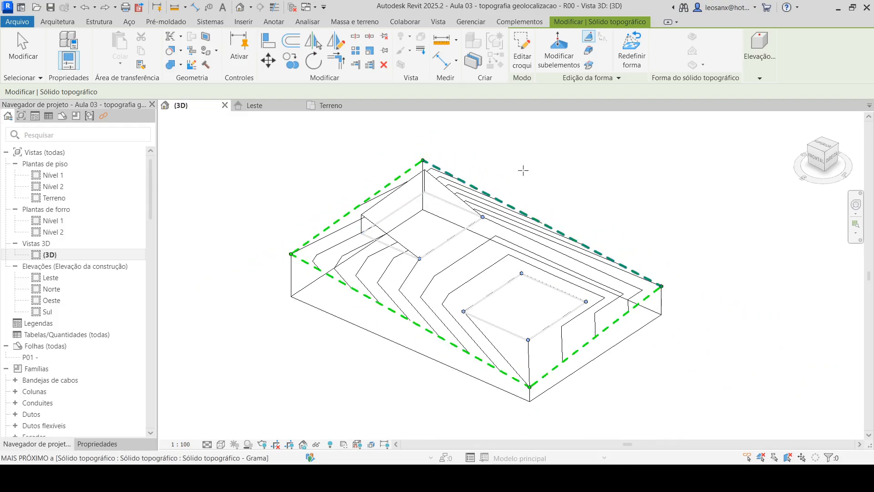
{"action": "left_click", "coordinate": [23, 48]}
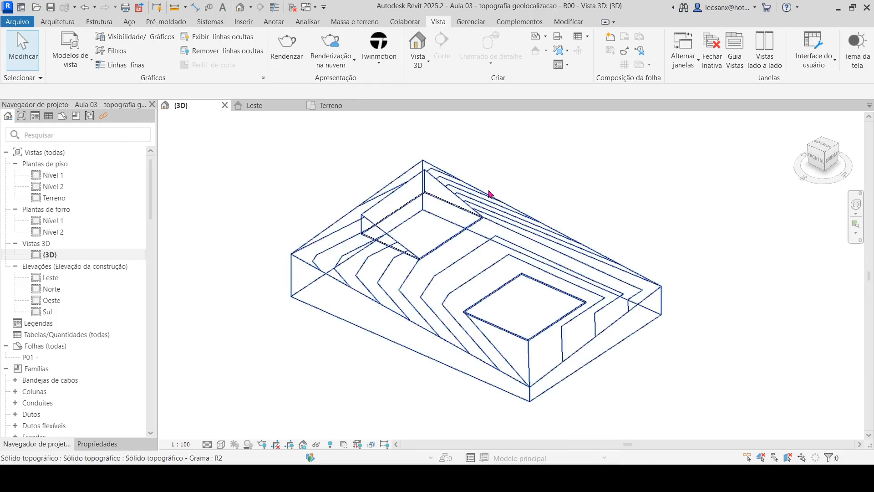
Step: Set the 3D view's visual style to Cores consistentes and examine the reshaped terrain around both floors
{"action": "left_click", "coordinate": [222, 445]}
{"action": "left_click", "coordinate": [250, 411]}
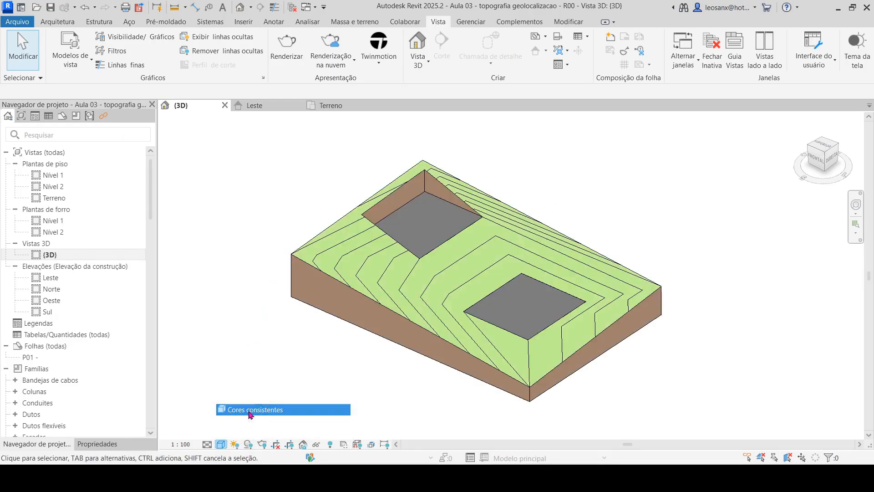
{"action": "middle_click_drag", "start_coordinate": [593, 344], "coordinate": [596, 185], "text": "shift"}
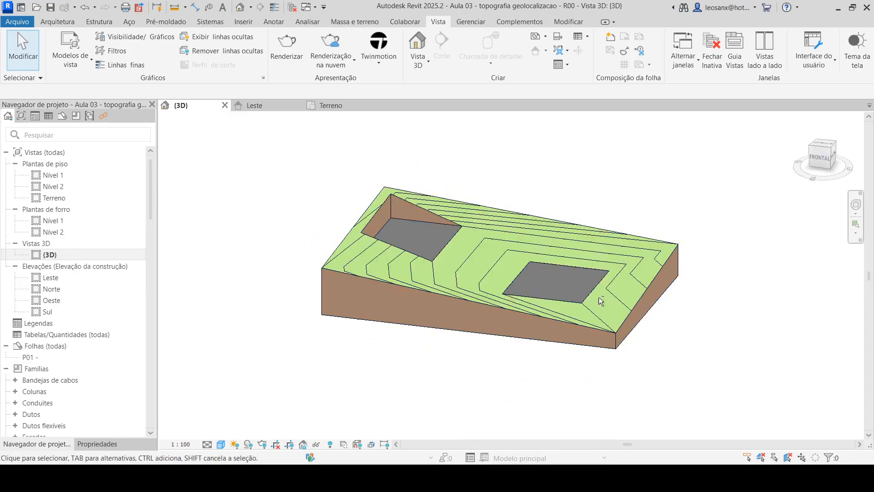
{"action": "scroll", "coordinate": [596, 185], "scroll_direction": "up", "scroll_amount": 3}
{"action": "scroll", "coordinate": [460, 325], "scroll_direction": "up", "scroll_amount": 2}
{"action": "middle_click_drag", "start_coordinate": [676, 408], "coordinate": [647, 405], "text": "shift"}
{"action": "scroll", "coordinate": [539, 244], "scroll_direction": "down", "scroll_amount": 2}
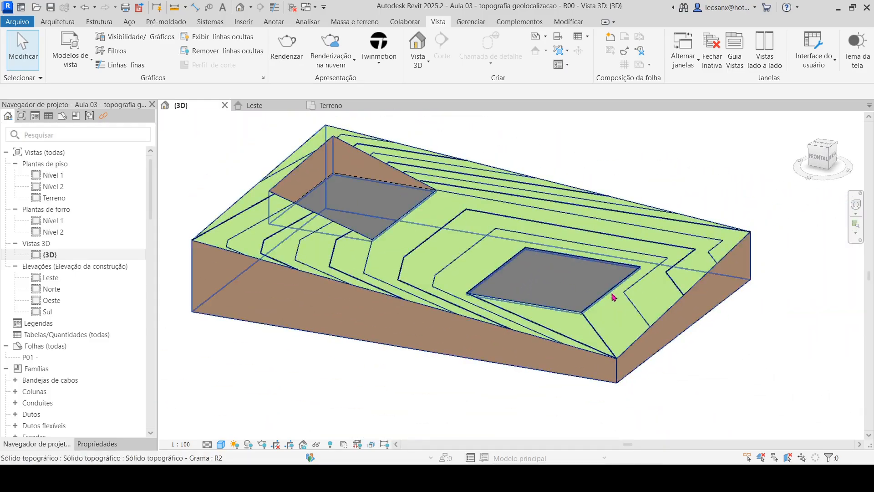
{"action": "middle_click_drag", "start_coordinate": [548, 309], "coordinate": [529, 278], "text": "shift"}
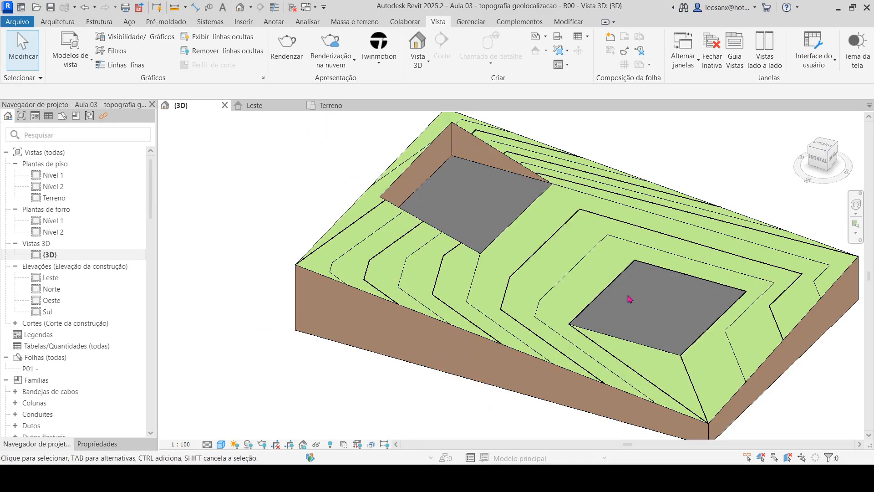
Step: Open the Corte 1 section view and examine the terrain profile cut through both floor pads
{"action": "scroll", "coordinate": [306, 245], "scroll_direction": "down", "scroll_amount": 1}
{"action": "left_click", "coordinate": [15, 324]}
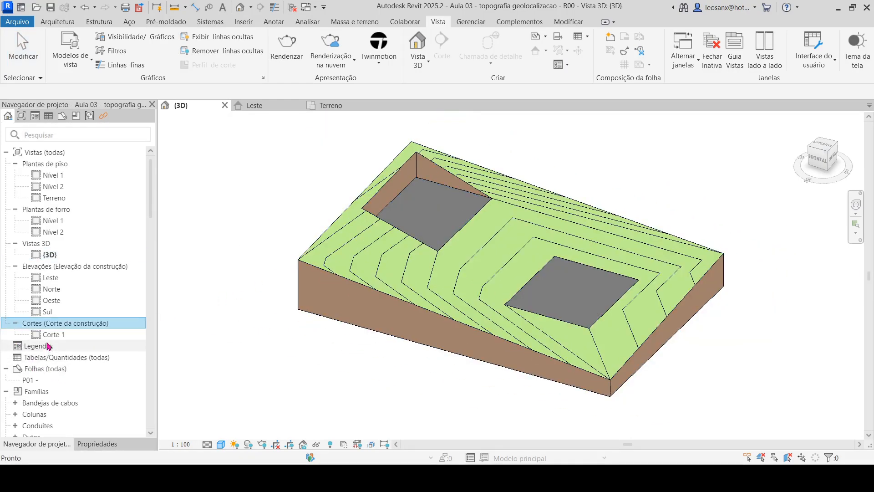
{"action": "double_click", "coordinate": [54, 334]}
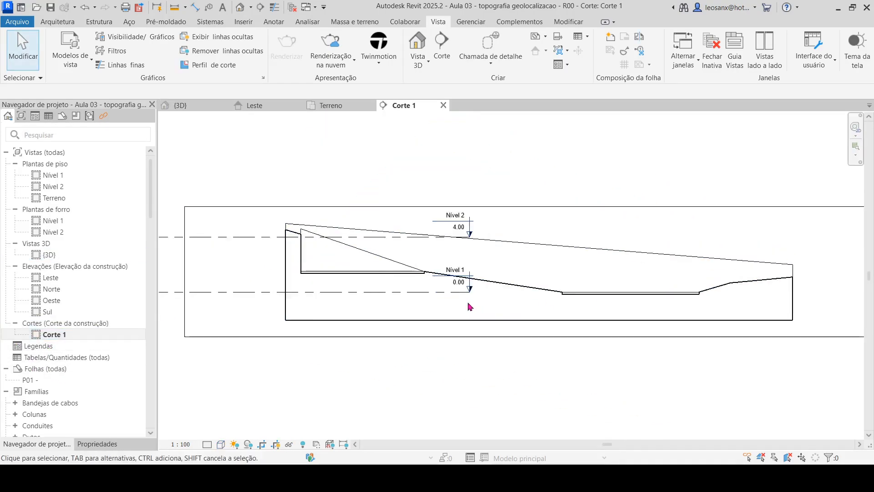
{"action": "scroll", "coordinate": [373, 278], "scroll_direction": "up", "scroll_amount": 3}
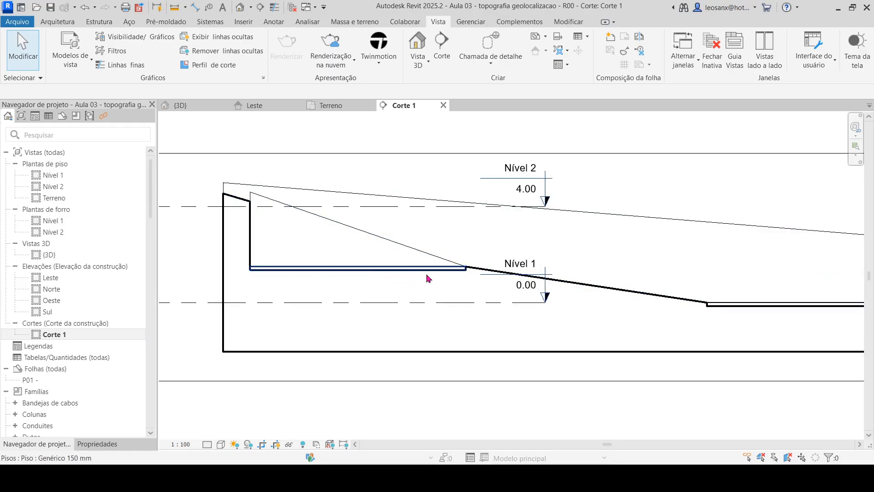
{"action": "scroll", "coordinate": [462, 276], "scroll_direction": "down", "scroll_amount": 3}
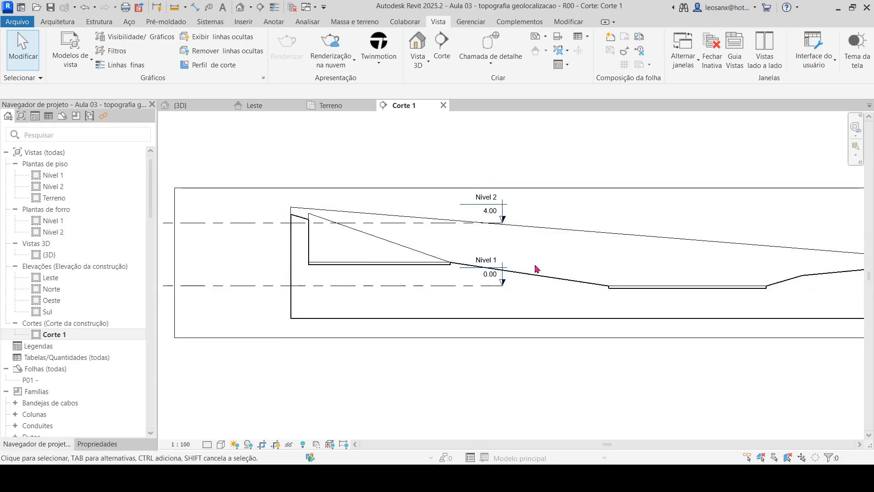
{"action": "scroll", "coordinate": [504, 273], "scroll_direction": "down", "scroll_amount": 3}
{"action": "scroll", "coordinate": [614, 291], "scroll_direction": "up", "scroll_amount": 4}
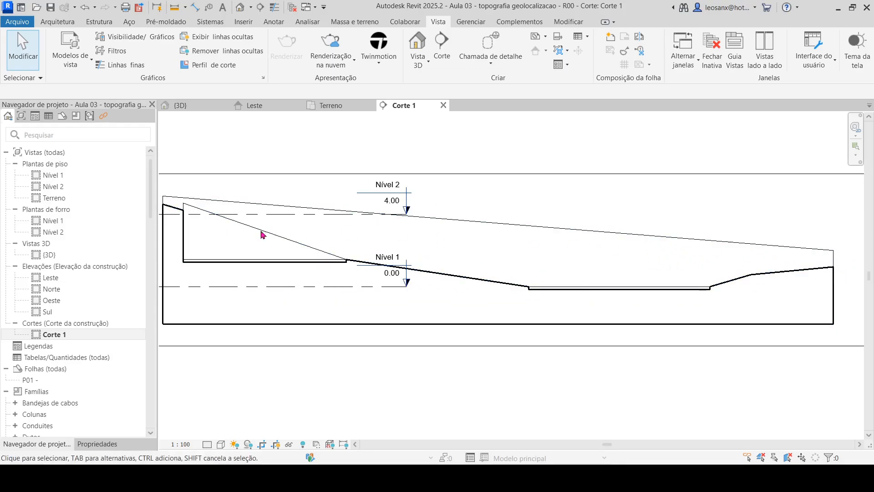
Step: Return to the {3D} view and inspect the terrain surface around the two floor pads
{"action": "double_click", "coordinate": [49, 254]}
{"action": "middle_click_drag", "start_coordinate": [607, 298], "coordinate": [571, 348], "text": "shift"}
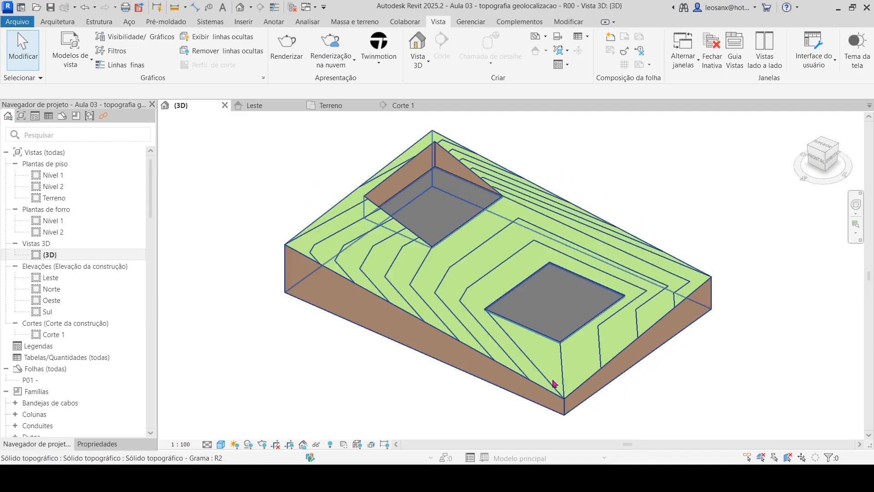
{"action": "scroll", "coordinate": [572, 349], "scroll_direction": "up", "scroll_amount": 2}
{"action": "scroll", "coordinate": [595, 200], "scroll_direction": "down", "scroll_amount": 4}
{"action": "scroll", "coordinate": [561, 268], "scroll_direction": "up", "scroll_amount": 2}
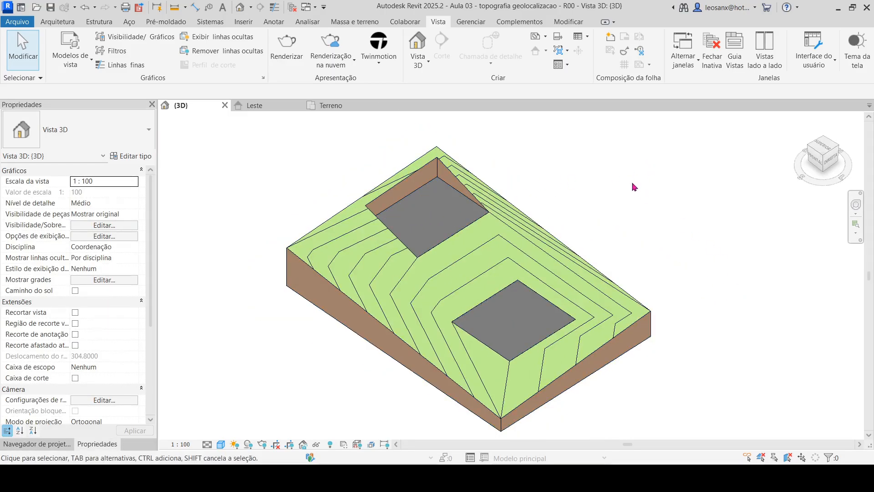
Step: Check the Corte 1 section once more and go back to the {3D} view of the terrain
{"action": "middle_click_drag", "start_coordinate": [353, 163], "coordinate": [390, 167]}
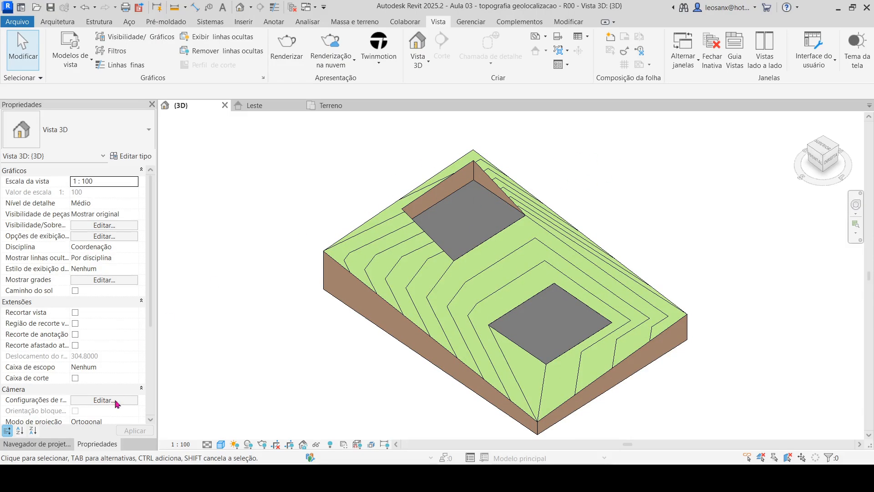
{"action": "left_click", "coordinate": [54, 444]}
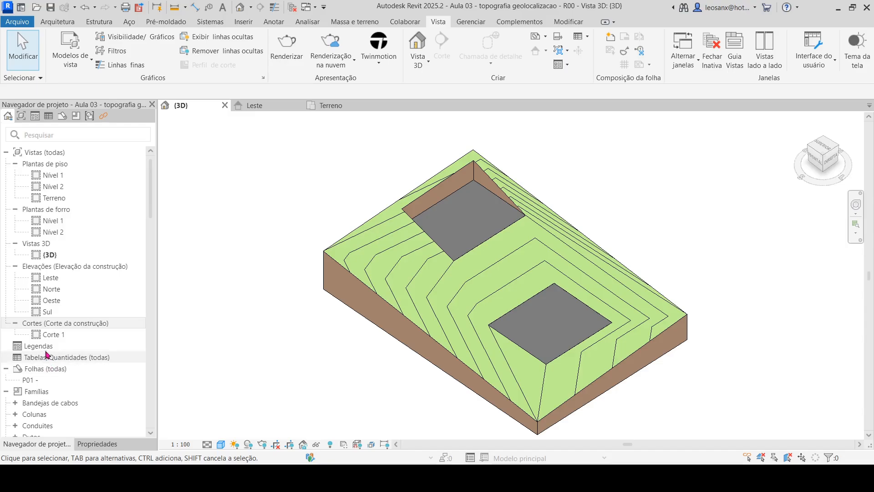
{"action": "double_click", "coordinate": [59, 336]}
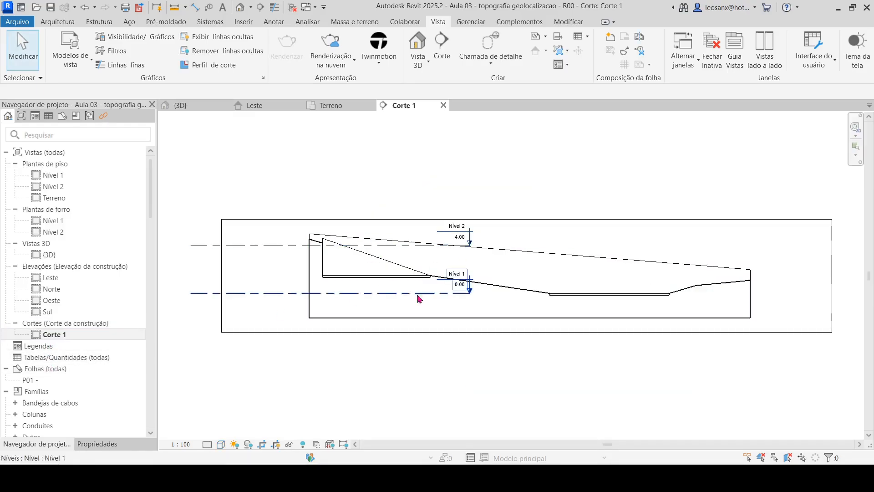
{"action": "left_click", "coordinate": [52, 255]}
{"action": "double_click", "coordinate": [52, 255]}
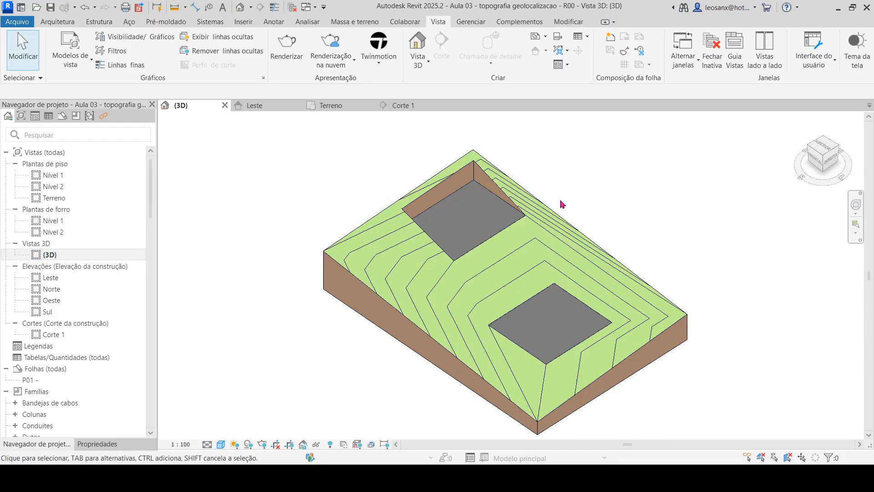
{"action": "middle_click_drag", "start_coordinate": [673, 348], "coordinate": [622, 409], "text": "shift"}
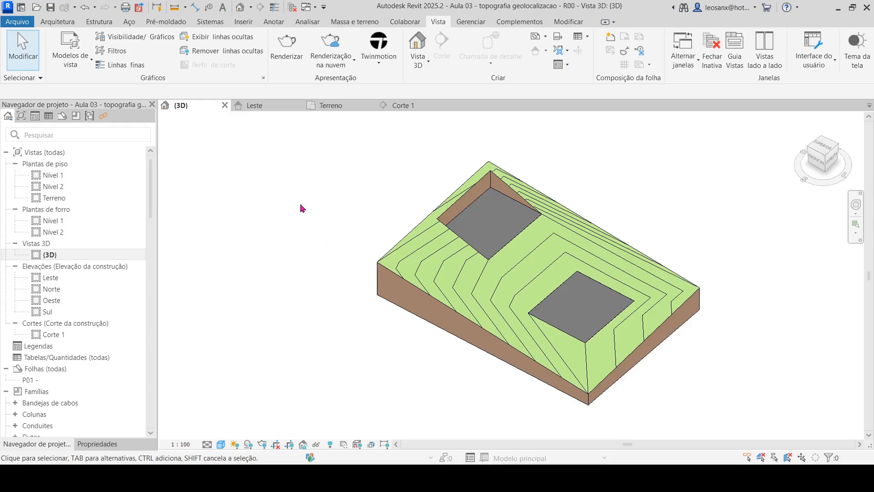
Step: Enable the section box in the {3D} view and pull its long front face inward to cut the terrain
{"action": "left_click", "coordinate": [97, 443]}
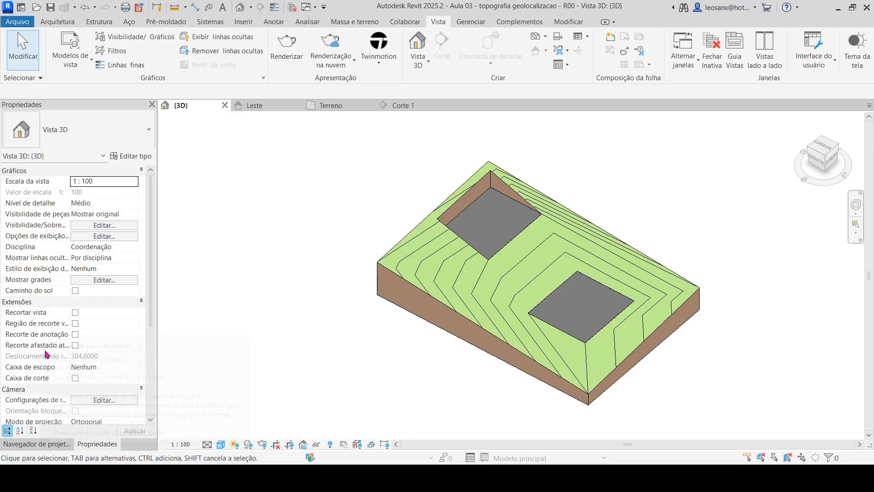
{"action": "left_click", "coordinate": [75, 378]}
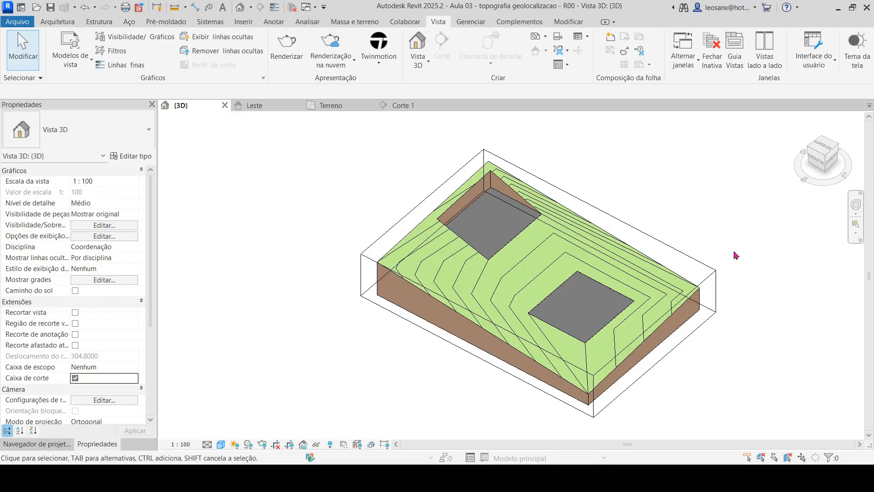
{"action": "left_click", "coordinate": [549, 184]}
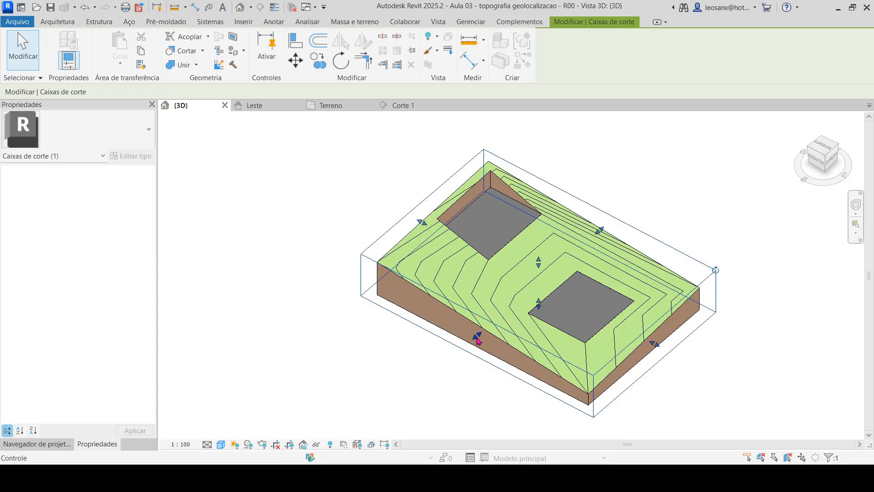
{"action": "left_click_drag", "start_coordinate": [477, 338], "coordinate": [501, 318]}
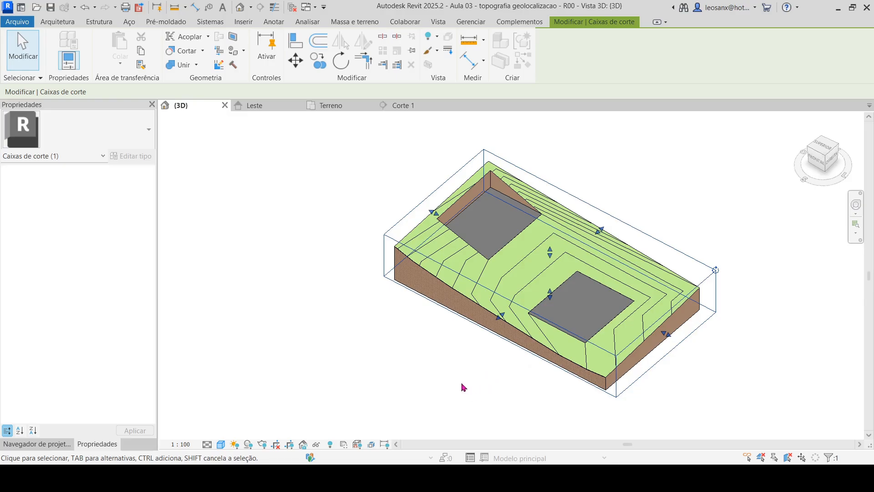
Step: Inspect the hatched cut face of the terrain and bring the section box's short end face closer to the terrain's edge
{"action": "scroll", "coordinate": [451, 359], "scroll_direction": "up", "scroll_amount": 5}
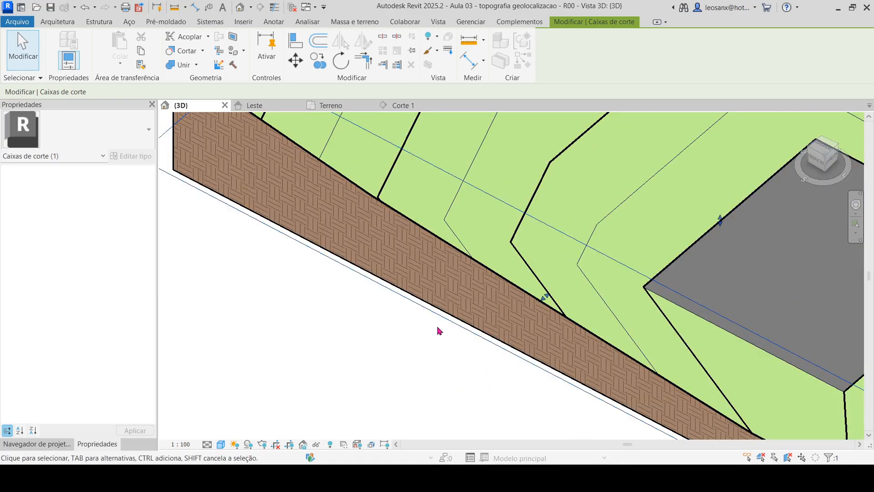
{"action": "scroll", "coordinate": [423, 284], "scroll_direction": "down", "scroll_amount": 2}
{"action": "scroll", "coordinate": [291, 207], "scroll_direction": "down", "scroll_amount": 3}
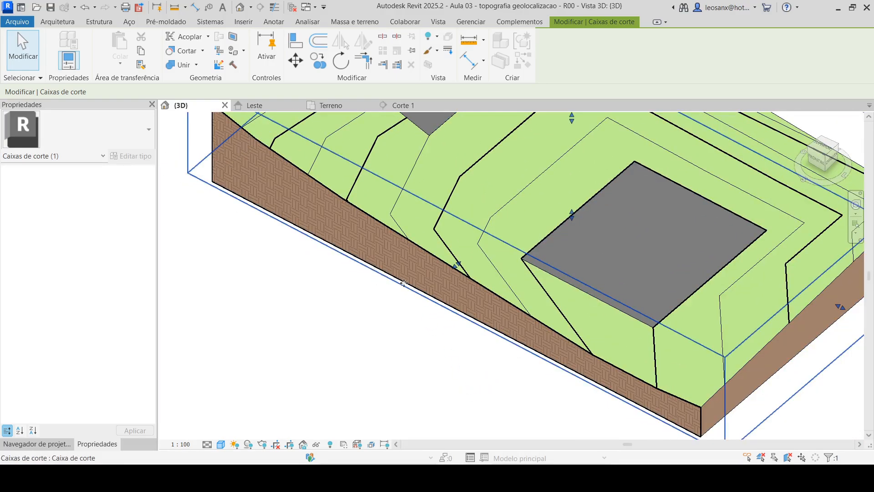
{"action": "scroll", "coordinate": [404, 283], "scroll_direction": "down", "scroll_amount": 3}
{"action": "left_click_drag", "start_coordinate": [639, 303], "coordinate": [623, 293]}
{"action": "scroll", "coordinate": [374, 287], "scroll_direction": "down", "scroll_amount": 1}
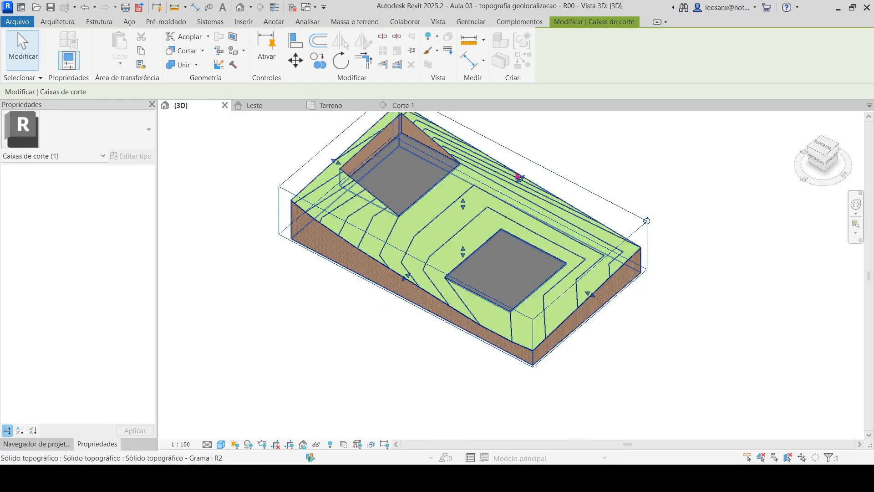
{"action": "scroll", "coordinate": [507, 288], "scroll_direction": "down", "scroll_amount": 1}
{"action": "scroll", "coordinate": [481, 230], "scroll_direction": "up", "scroll_amount": 1}
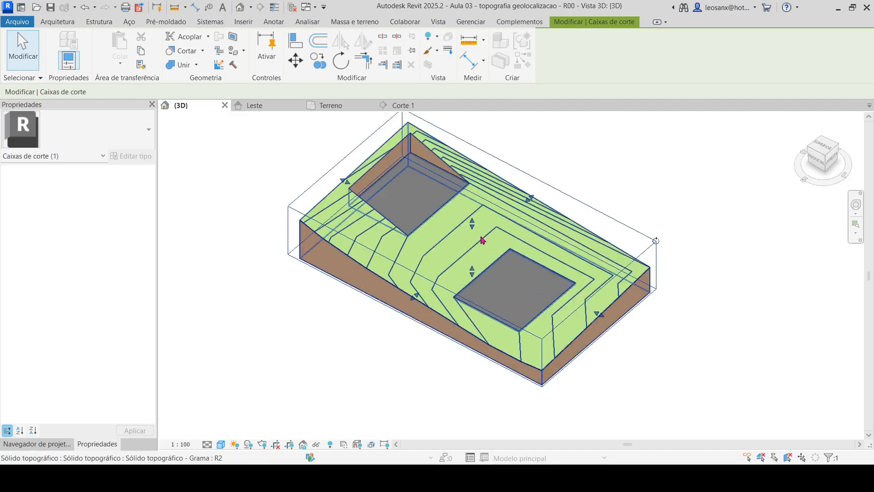
Step: Pull the section box's long front face deeper so it cuts through both floor pads
{"action": "left_click_drag", "start_coordinate": [417, 300], "coordinate": [485, 248]}
{"action": "mouse_move", "coordinate": [461, 195]}
{"action": "middle_mouse_down", "text": "shift"}
{"action": "mouse_move", "coordinate": [659, 175]}
{"action": "mouse_move", "coordinate": [592, 200]}
{"action": "mouse_move", "coordinate": [445, 193]}
{"action": "middle_mouse_up", "text": "shift"}
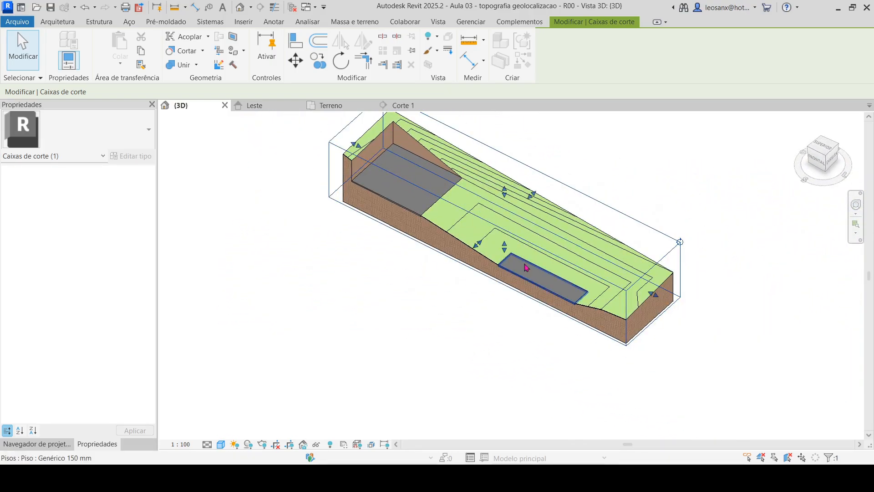
{"action": "scroll", "coordinate": [509, 200], "scroll_direction": "down", "scroll_amount": 3}
{"action": "scroll", "coordinate": [511, 248], "scroll_direction": "up", "scroll_amount": 2}
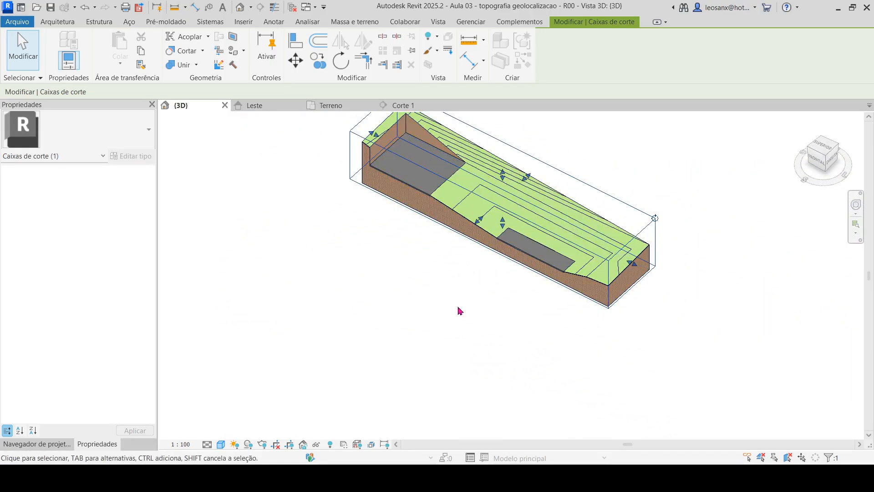
{"action": "scroll", "coordinate": [459, 309], "scroll_direction": "down", "scroll_amount": 1}
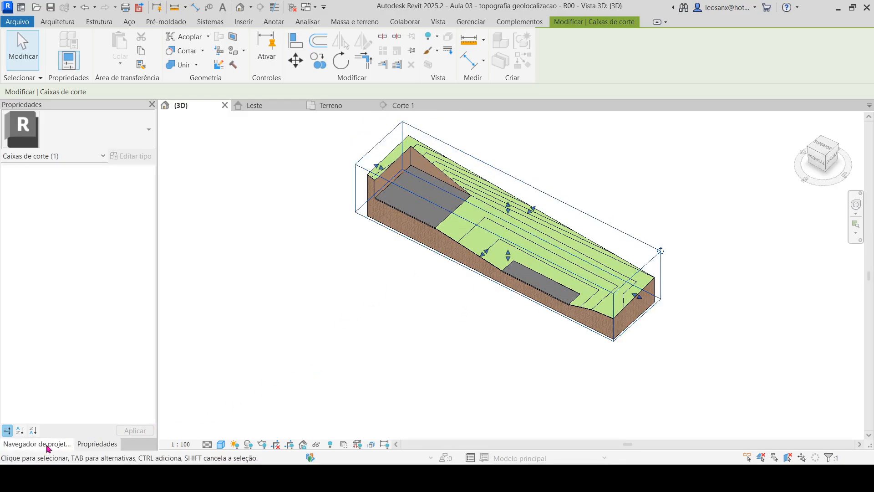
Step: Turn off the section box to show the whole terrain in the {3D} view
{"action": "left_click", "coordinate": [411, 327]}
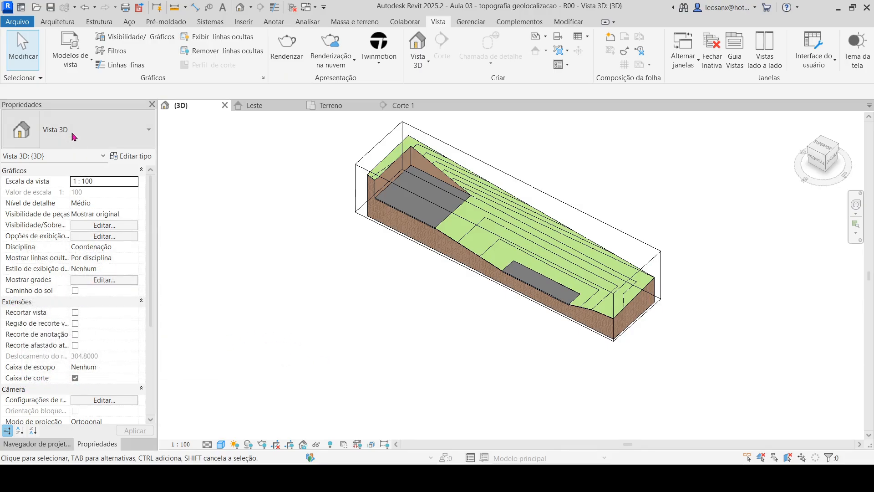
{"action": "left_click", "coordinate": [75, 378]}
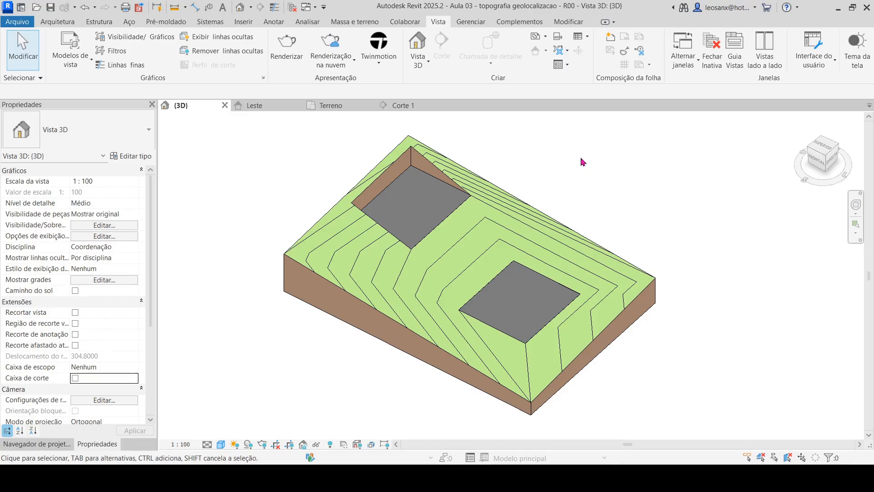
{"action": "middle_click_drag", "start_coordinate": [584, 162], "coordinate": [750, 192]}
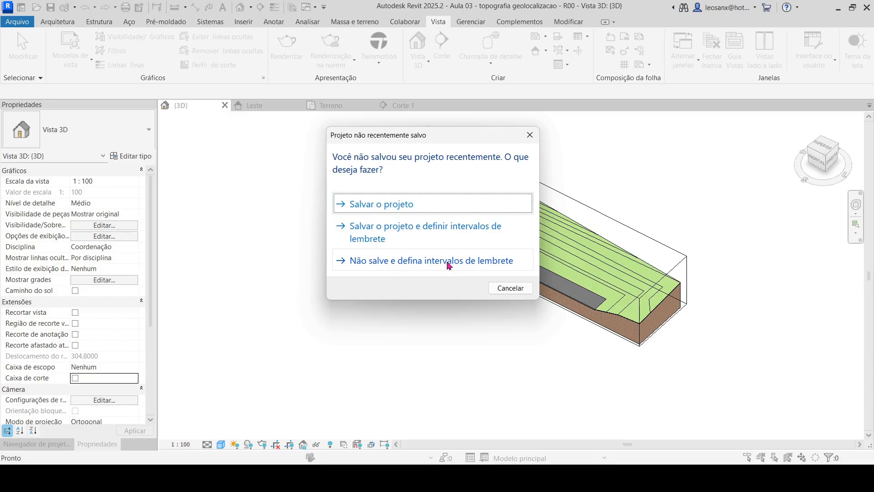
Step: Dismiss the save reminder without saving and undo the recent edits back to the plain sloped terrain with two excavated pads
{"action": "left_click", "coordinate": [378, 264]}
{"action": "left_click", "coordinate": [576, 410]}
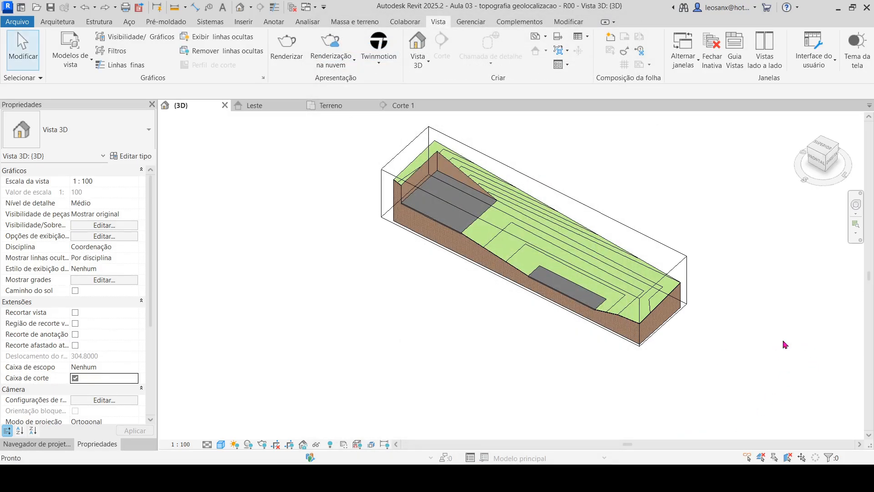
{"action": "key", "text": "ctrl+z"}
{"action": "key", "text": "ctrl+z"}
{"action": "key", "text": "ctrl+z"}
{"action": "key", "text": "ctrl+z"}
{"action": "scroll", "coordinate": [782, 340], "scroll_direction": "up", "scroll_amount": 8}
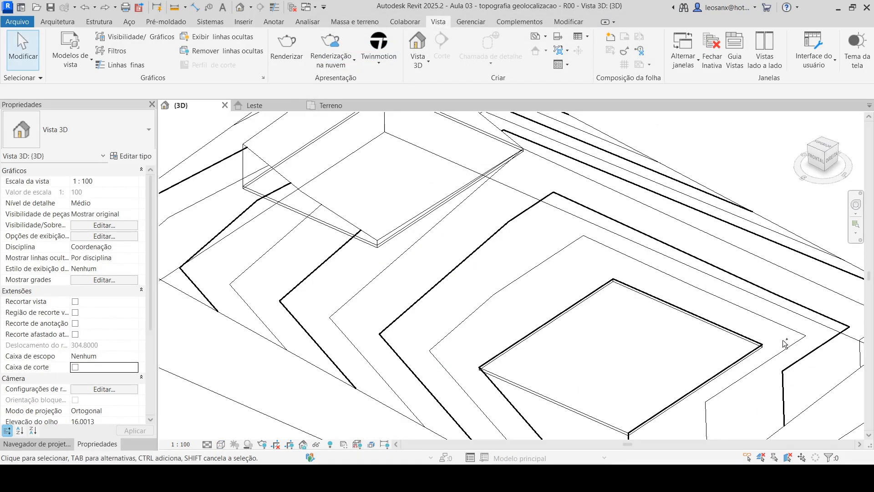
{"action": "key", "text": "ctrl+z"}
{"action": "key", "text": "ctrl+z"}
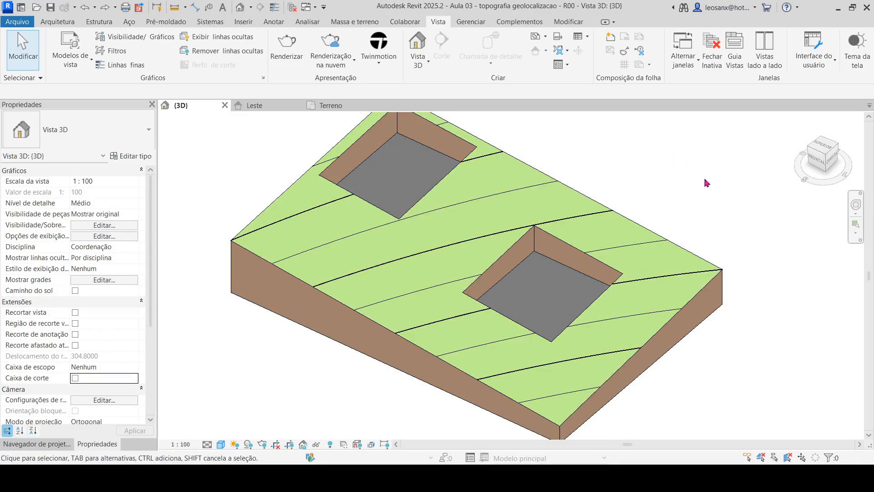
Step: Add two shape points to the grass toposolid between the pads, using the along-surface elevation mode (Ao longo da superfície)
{"action": "left_click", "coordinate": [552, 181]}
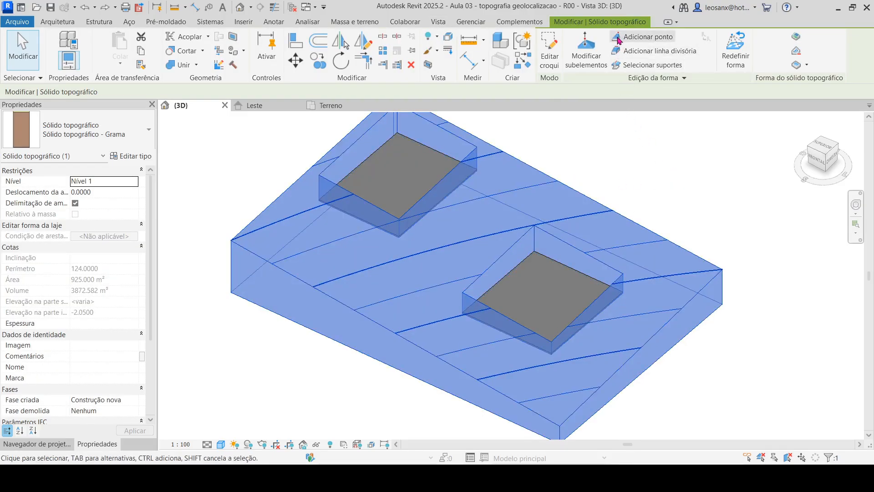
{"action": "left_click", "coordinate": [639, 37]}
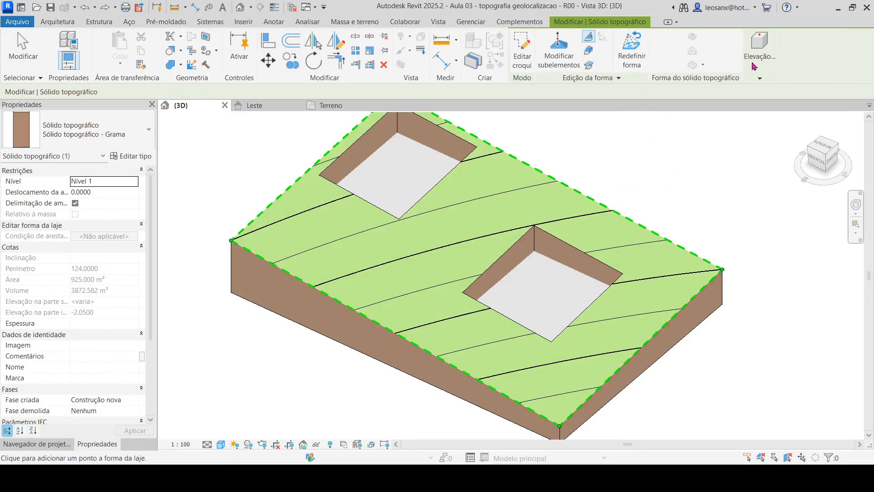
{"action": "left_click", "coordinate": [761, 79]}
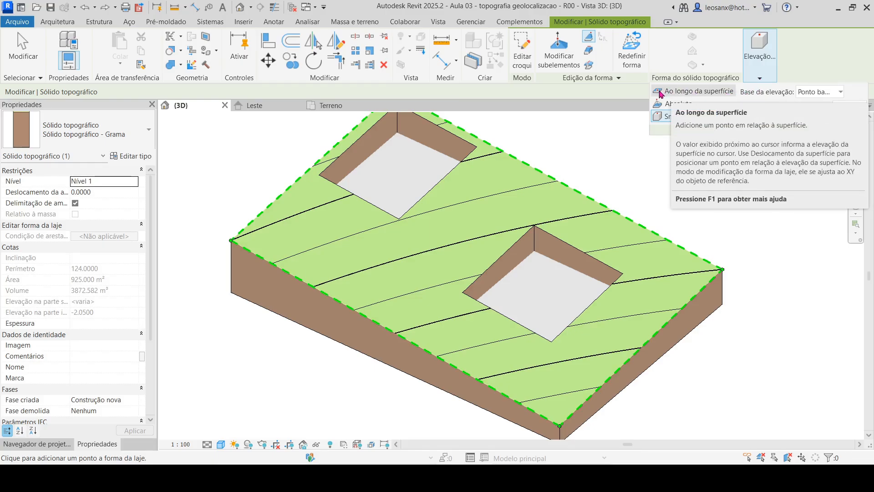
{"action": "left_click", "coordinate": [661, 93]}
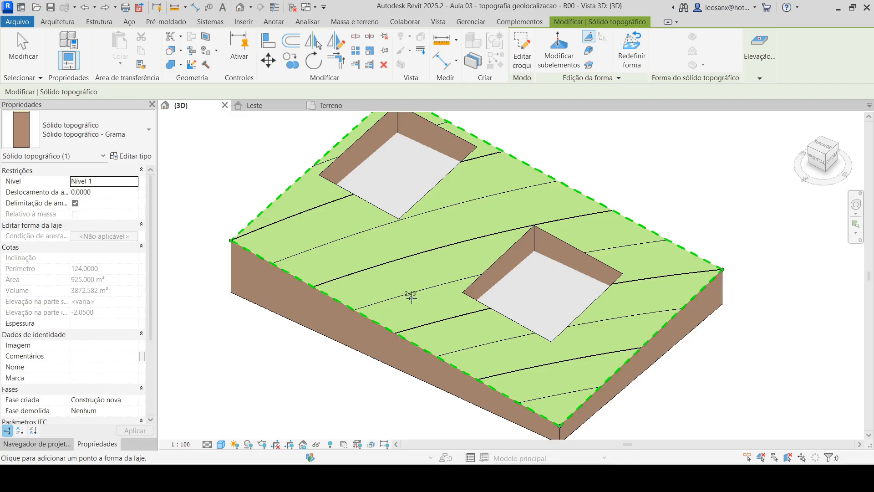
{"action": "left_click", "coordinate": [534, 191]}
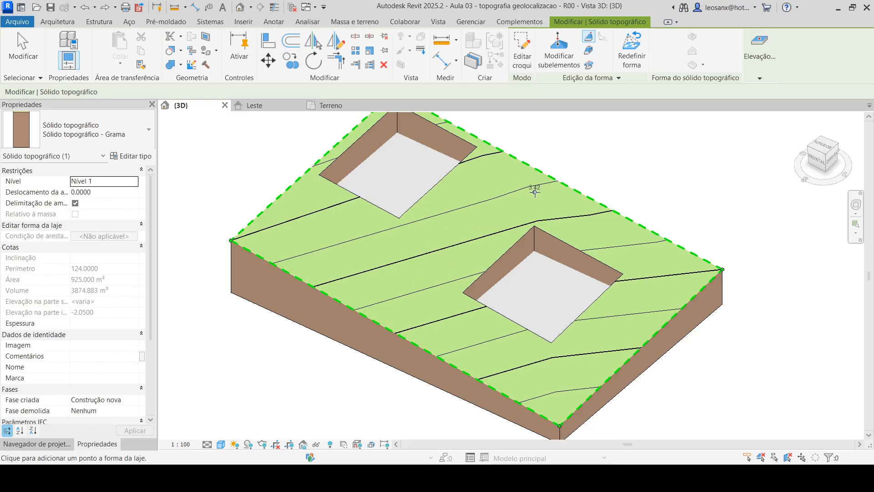
{"action": "left_click", "coordinate": [422, 286]}
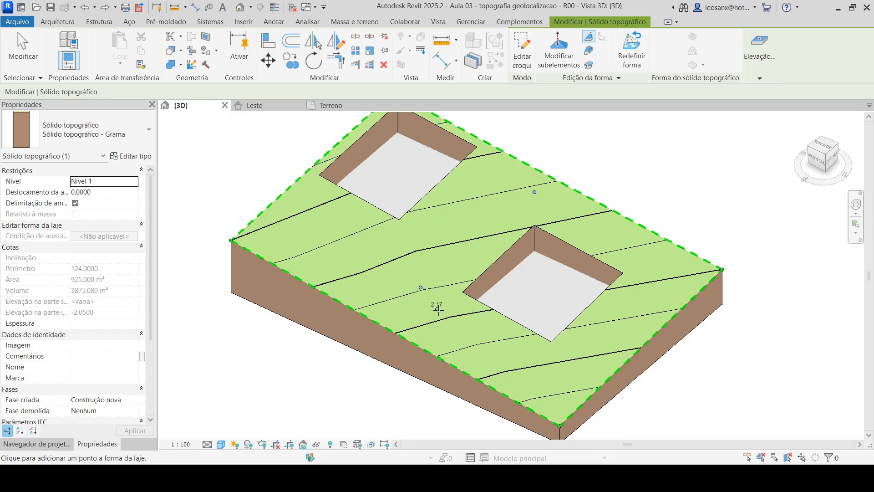
Step: Add six more shape points to the grass toposolid around the downhill floor pad, keeping the along-surface elevation mode, and finish placing points
{"action": "left_click", "coordinate": [404, 308]}
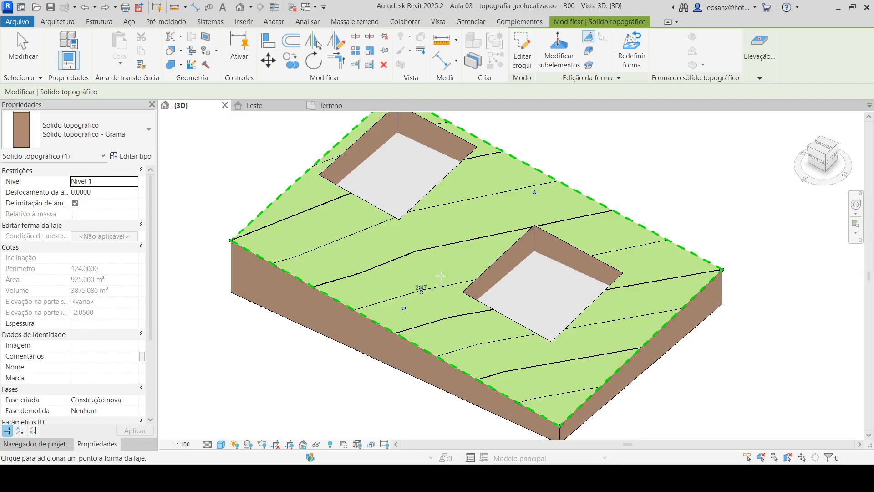
{"action": "left_click", "coordinate": [483, 230]}
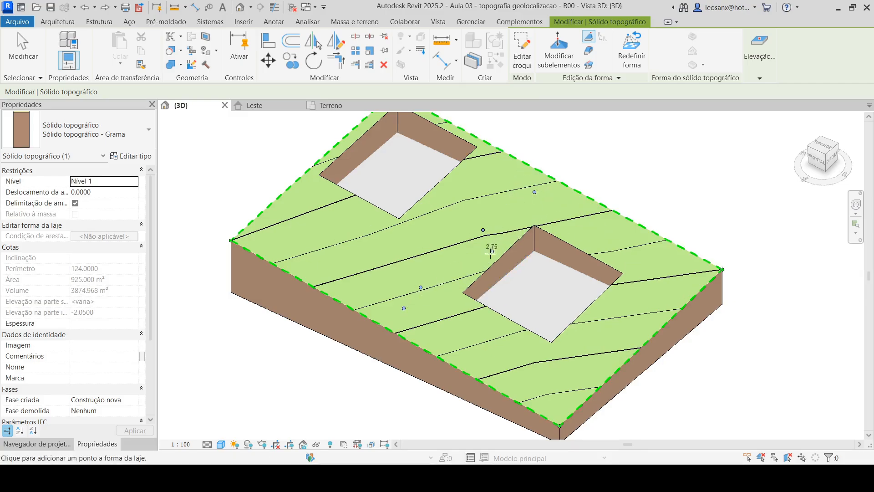
{"action": "middle_click_drag", "start_coordinate": [529, 258], "coordinate": [523, 348], "text": "shift"}
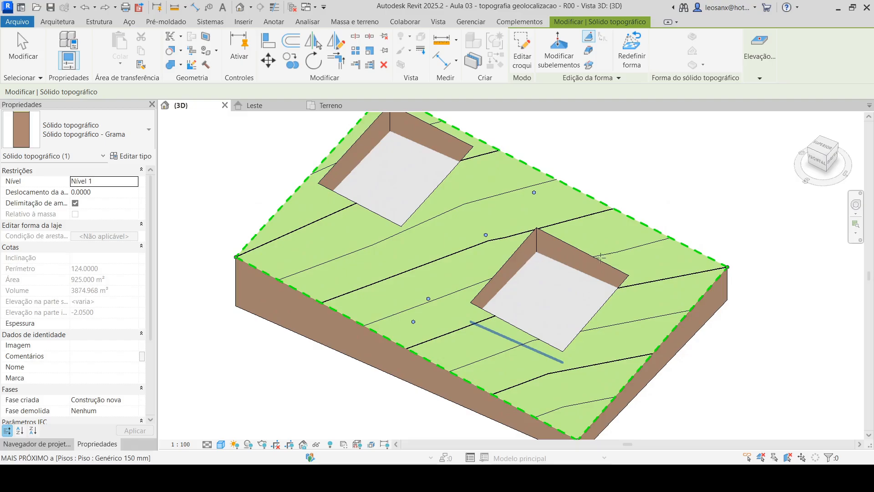
{"action": "left_click", "coordinate": [669, 258]}
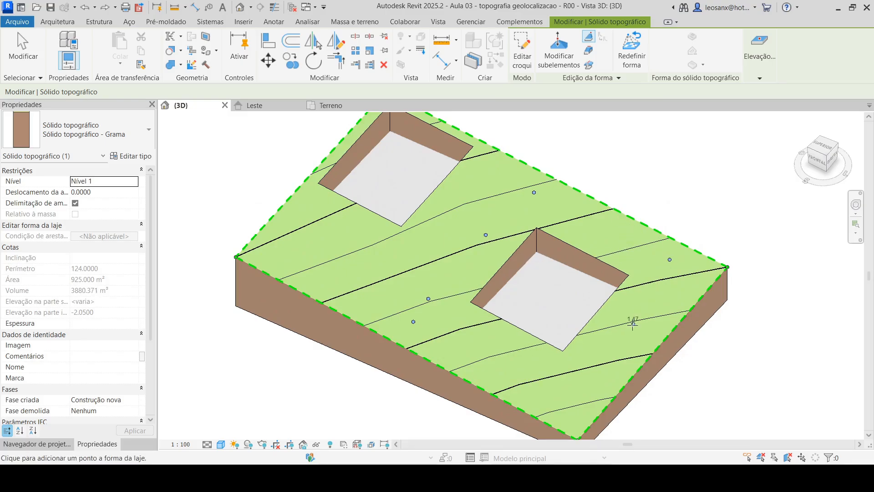
{"action": "left_click", "coordinate": [567, 401]}
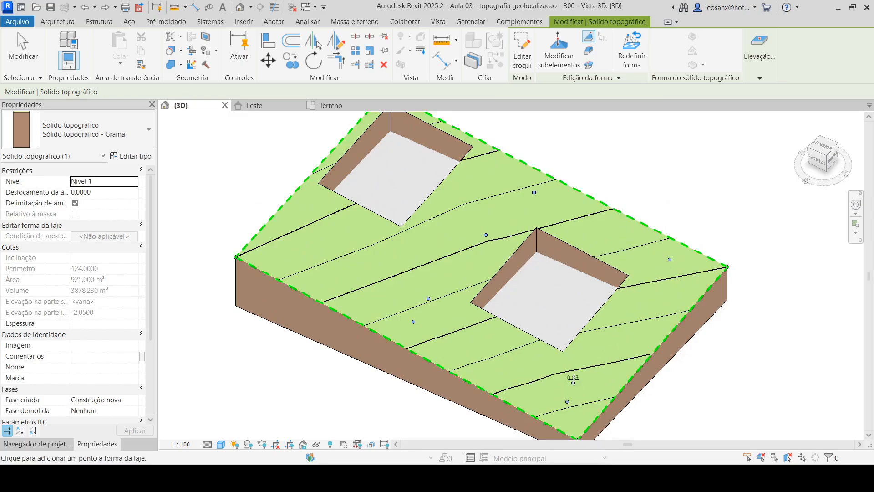
{"action": "left_click", "coordinate": [595, 223]}
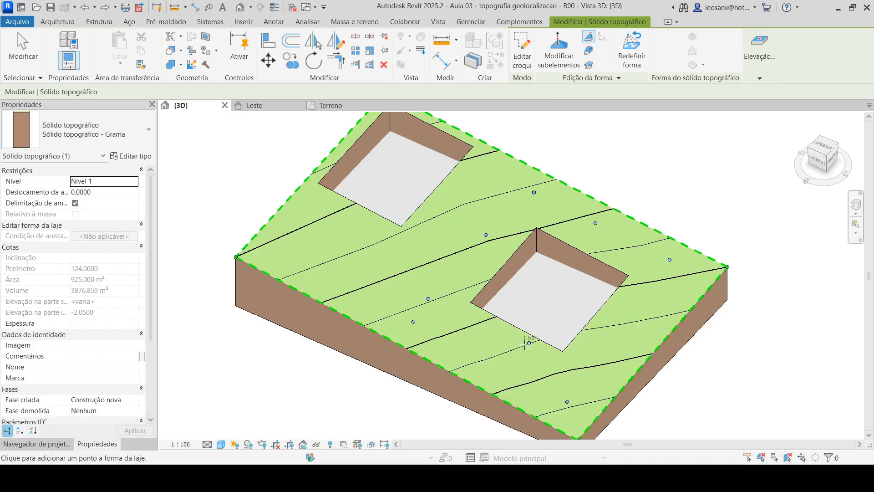
{"action": "left_click", "coordinate": [483, 360]}
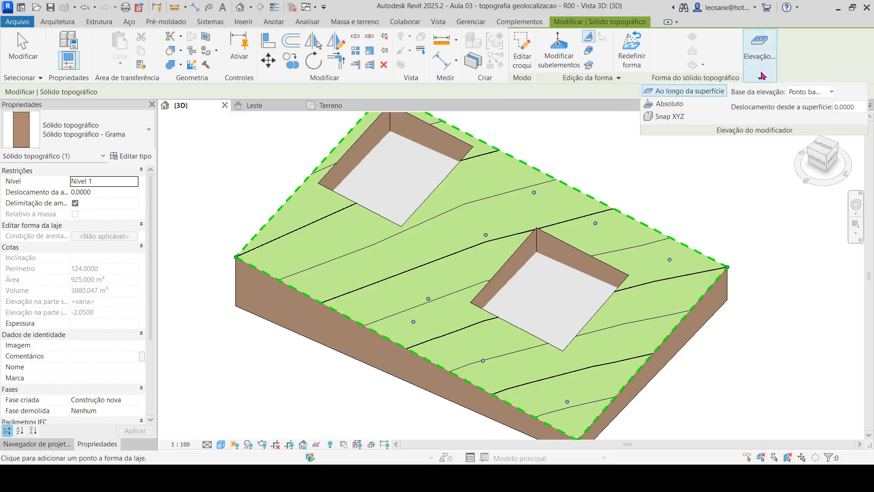
{"action": "left_click", "coordinate": [22, 54]}
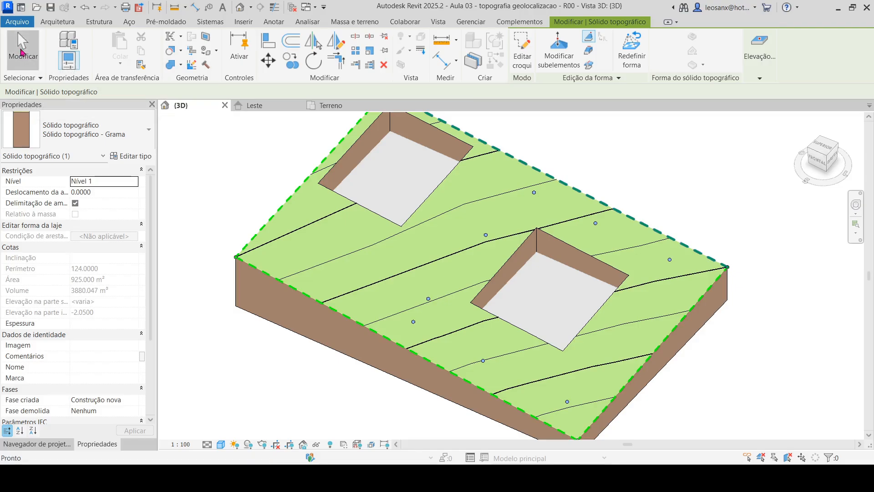
Step: Start adding points to the toposolid with the Snap XYZ elevation mode and display the 3D view as wireframe (Estrutura de arame)
{"action": "middle_click_drag", "start_coordinate": [605, 438], "coordinate": [602, 214], "text": "shift"}
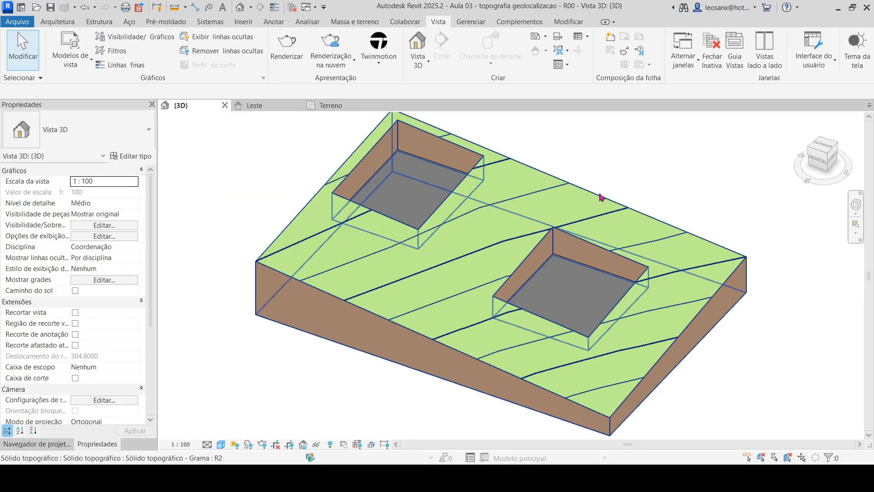
{"action": "left_click", "coordinate": [601, 197]}
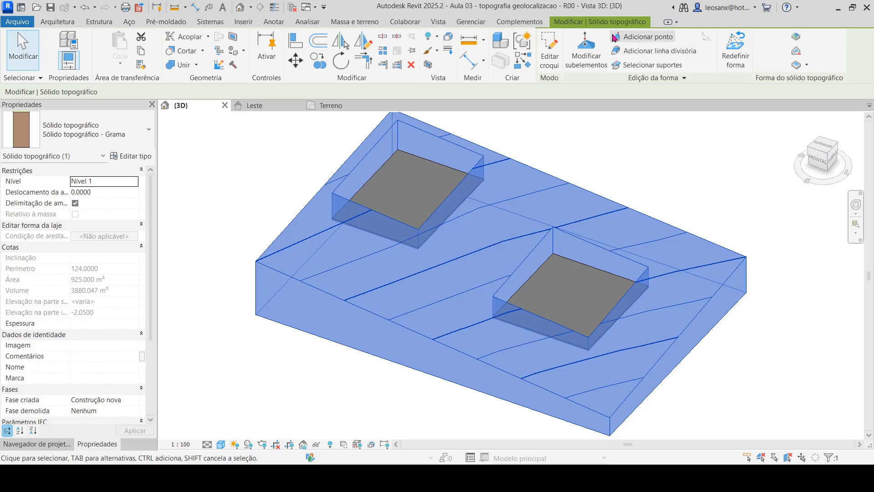
{"action": "left_click", "coordinate": [644, 37]}
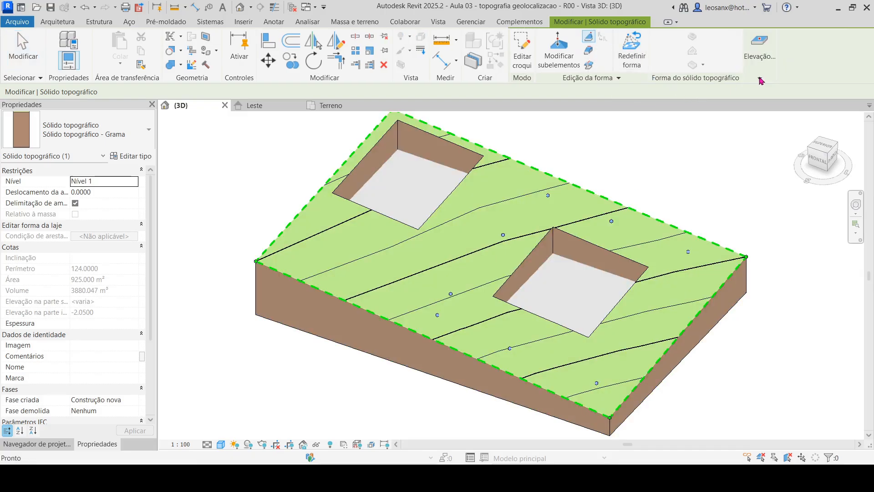
{"action": "left_click", "coordinate": [760, 79]}
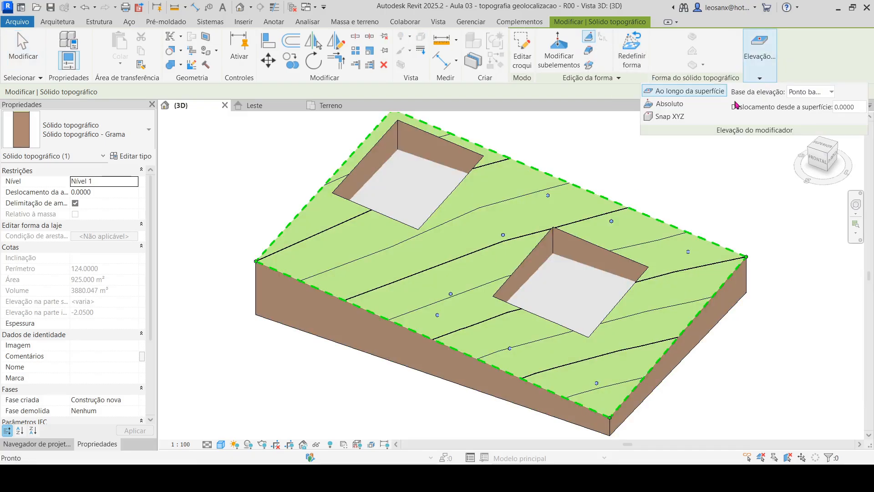
{"action": "left_click", "coordinate": [665, 116]}
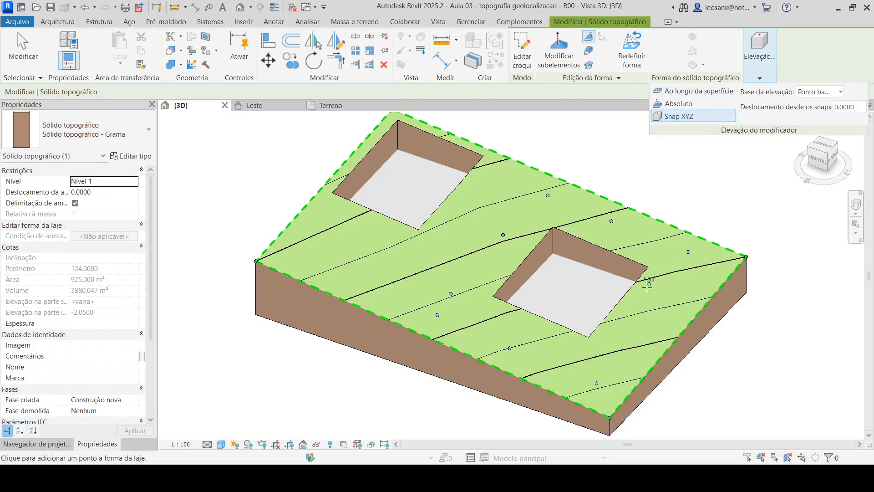
{"action": "left_click", "coordinate": [221, 444]}
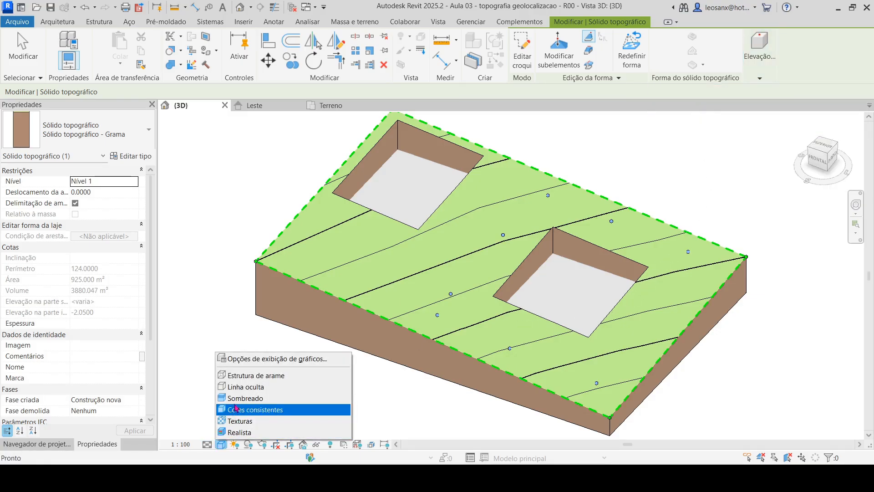
{"action": "left_click", "coordinate": [253, 375]}
Step: Add toposolid points snapped to the four corners of the downhill floor pad and finish placing points
{"action": "scroll", "coordinate": [553, 345], "scroll_direction": "up", "scroll_amount": 5}
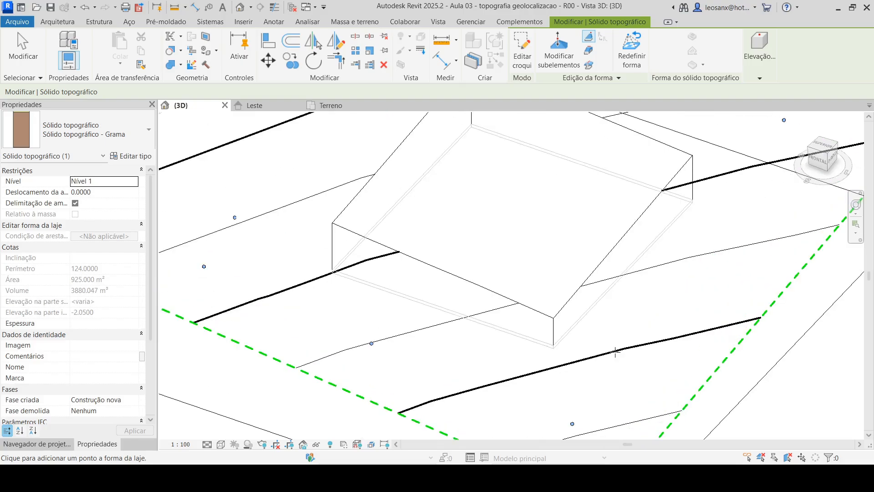
{"action": "left_click", "coordinate": [553, 345]}
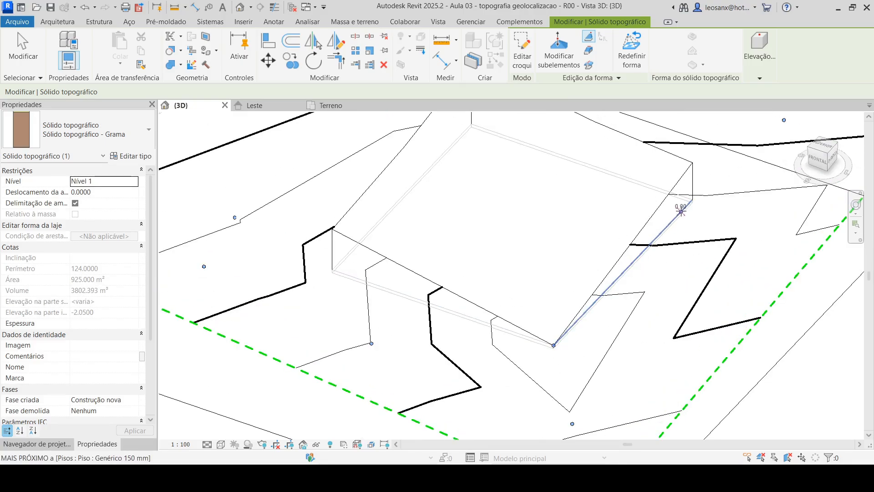
{"action": "scroll", "coordinate": [649, 235], "scroll_direction": "down", "scroll_amount": 2}
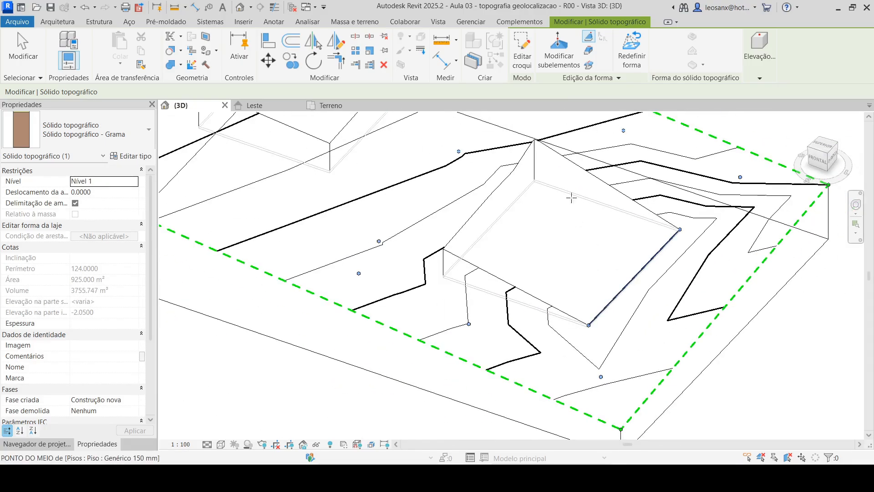
{"action": "left_click", "coordinate": [535, 181]}
{"action": "left_click", "coordinate": [443, 275]}
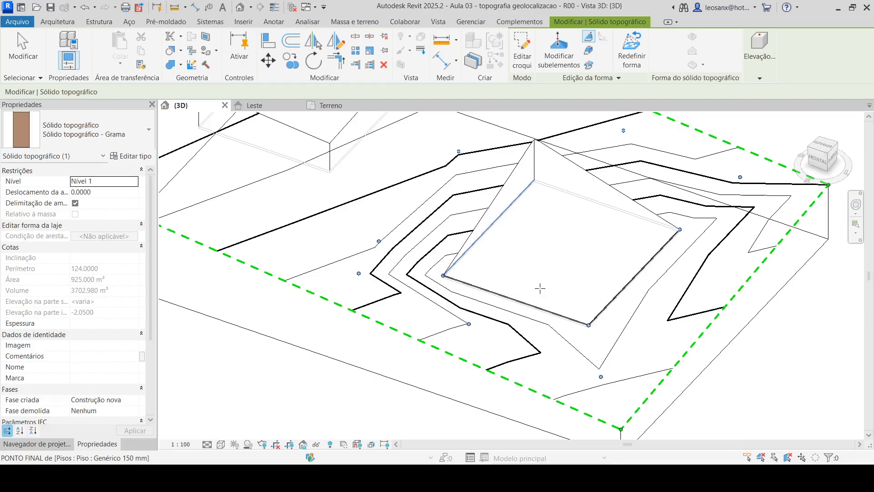
{"action": "middle_click_drag", "start_coordinate": [560, 312], "coordinate": [423, 281], "text": "shift"}
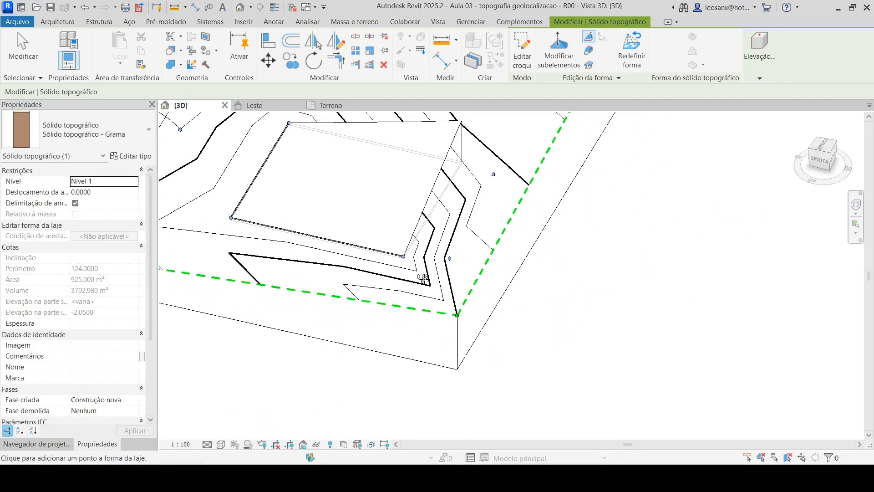
{"action": "scroll", "coordinate": [460, 174], "scroll_direction": "up", "scroll_amount": 3}
{"action": "left_click", "coordinate": [464, 148]}
{"action": "scroll", "coordinate": [524, 210], "scroll_direction": "down", "scroll_amount": 3}
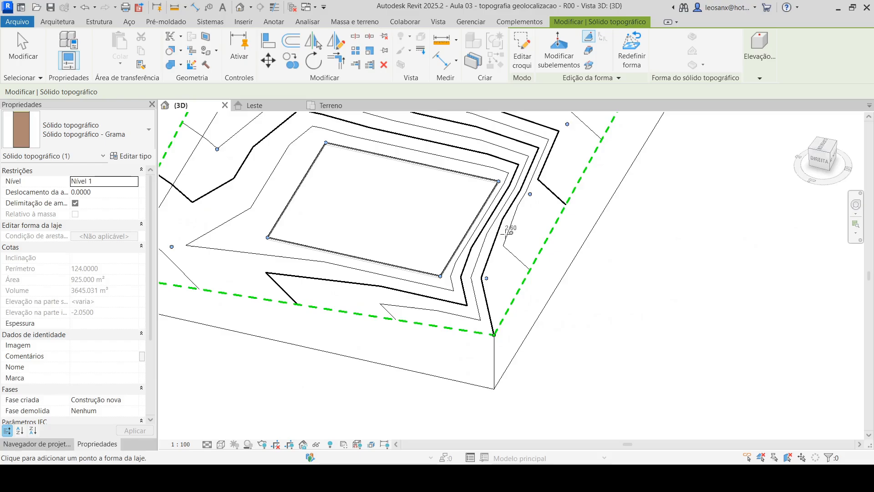
{"action": "middle_click_drag", "start_coordinate": [509, 232], "coordinate": [439, 310], "text": "shift"}
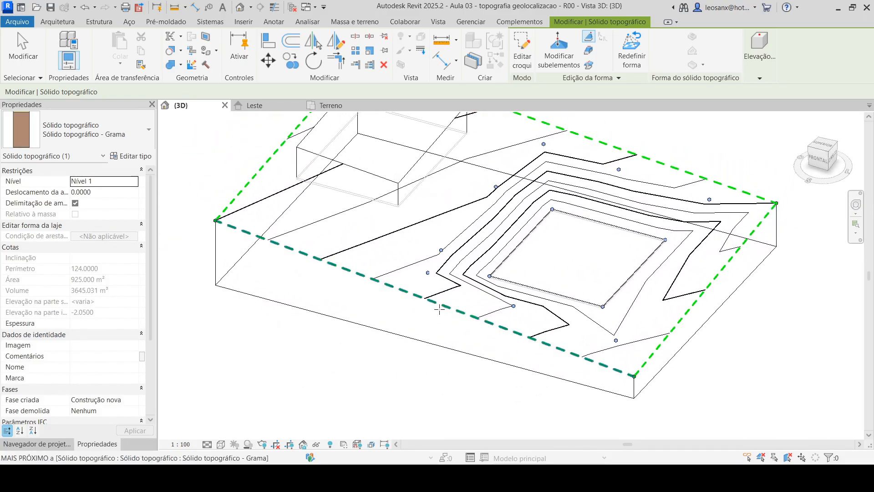
{"action": "left_click", "coordinate": [26, 51]}
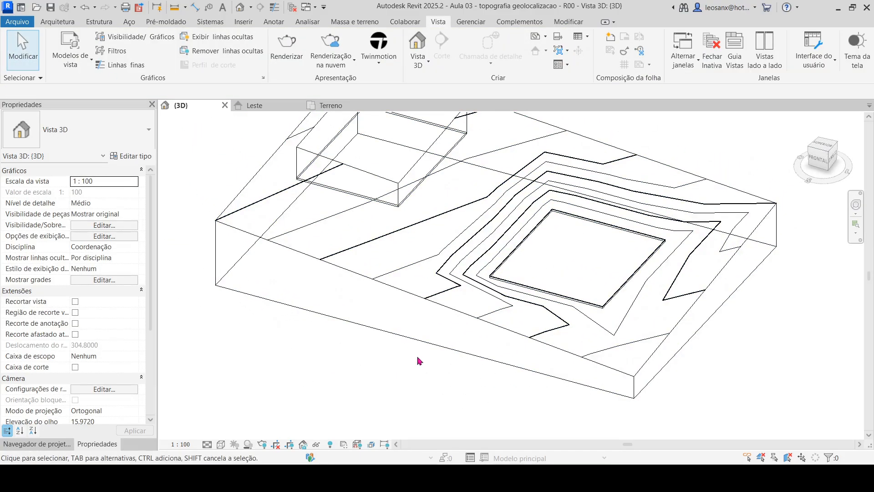
Step: Set the 3D view's visual style back to Cores consistentes
{"action": "left_click", "coordinate": [221, 444]}
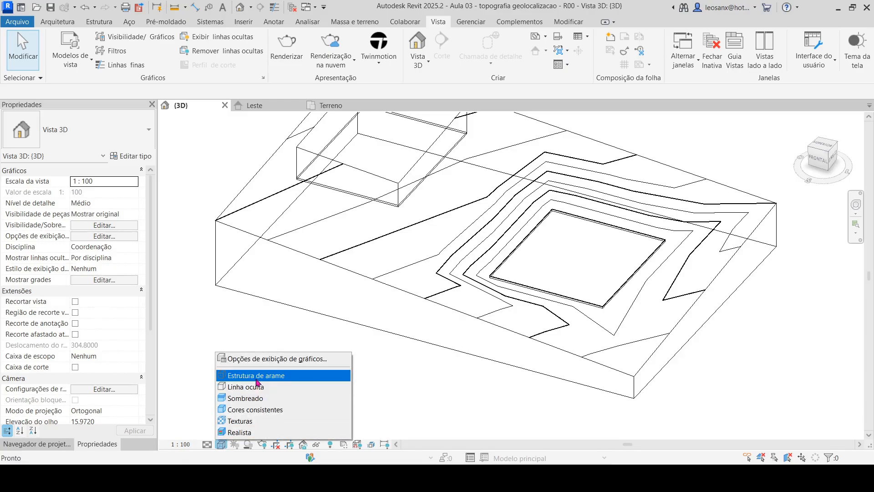
{"action": "left_click", "coordinate": [252, 410]}
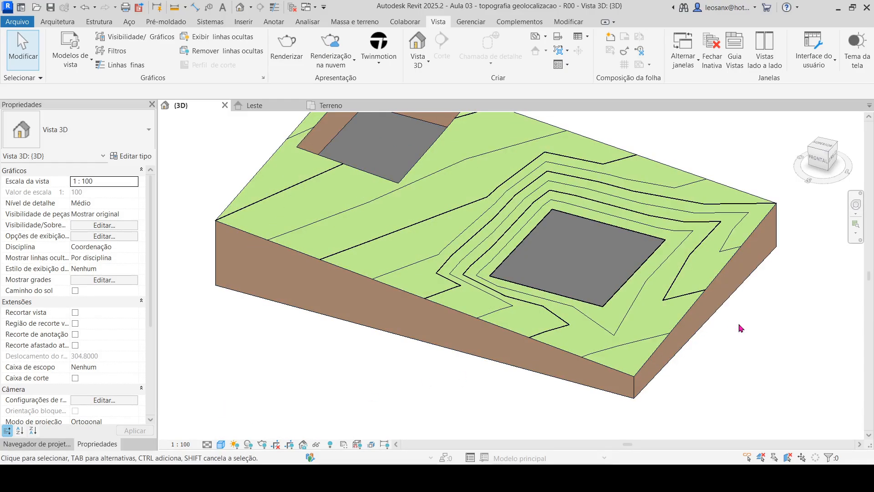
{"action": "middle_click_drag", "start_coordinate": [719, 382], "coordinate": [687, 384], "text": "shift"}
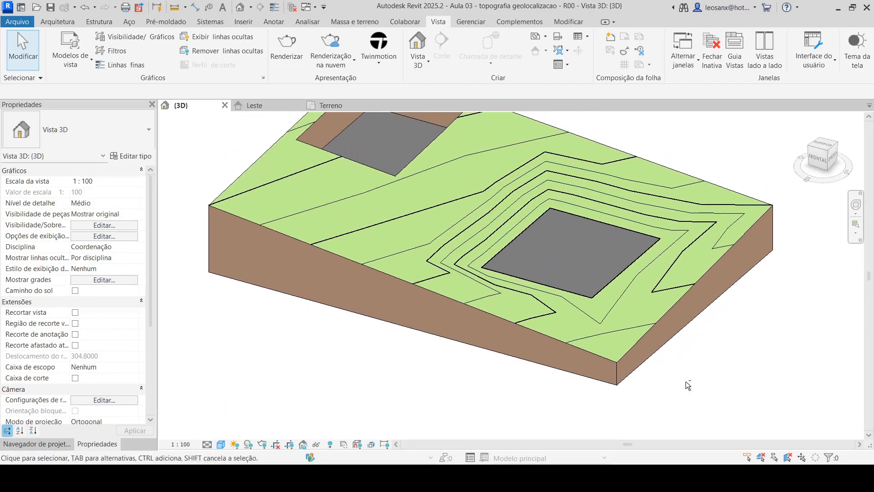
Step: Examine the reshaped slopes and contour lines around the downhill floor pad from several angles and distances
{"action": "scroll", "coordinate": [574, 245], "scroll_direction": "down", "scroll_amount": 4}
{"action": "scroll", "coordinate": [574, 245], "scroll_direction": "up", "scroll_amount": 4}
{"action": "scroll", "coordinate": [620, 314], "scroll_direction": "down", "scroll_amount": 4}
{"action": "scroll", "coordinate": [651, 367], "scroll_direction": "up", "scroll_amount": 8}
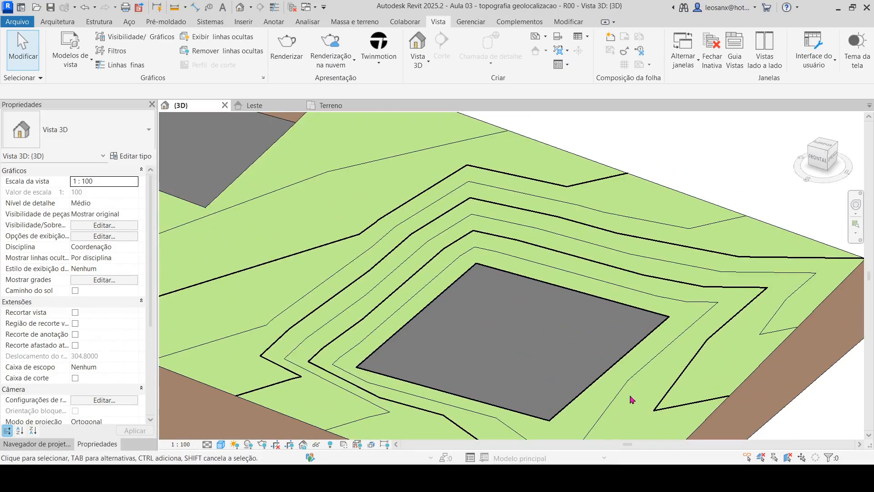
{"action": "middle_click_drag", "start_coordinate": [630, 400], "coordinate": [616, 374], "text": "shift"}
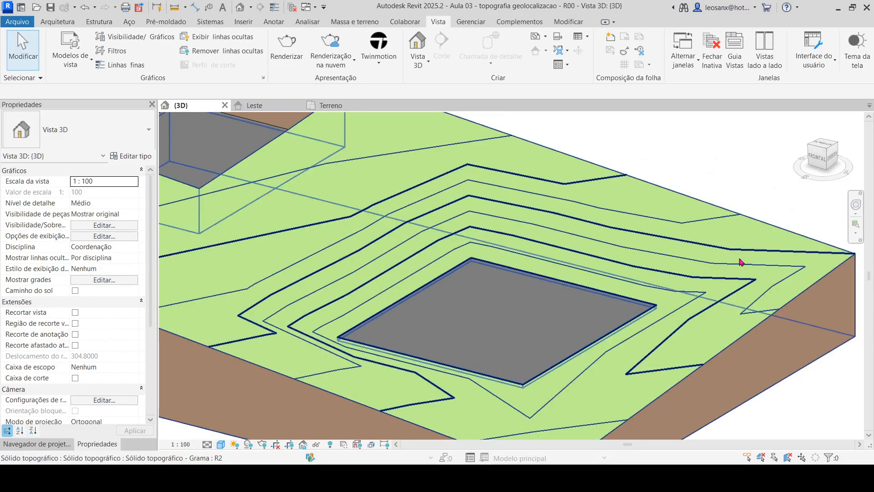
{"action": "scroll", "coordinate": [723, 299], "scroll_direction": "down", "scroll_amount": 4}
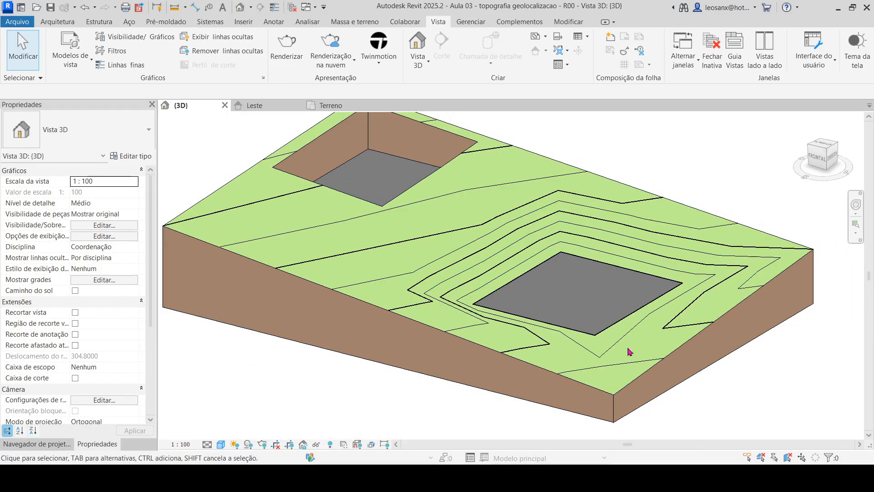
{"action": "scroll", "coordinate": [550, 273], "scroll_direction": "up", "scroll_amount": 4}
{"action": "middle_click_drag", "start_coordinate": [550, 273], "coordinate": [564, 132], "text": "shift"}
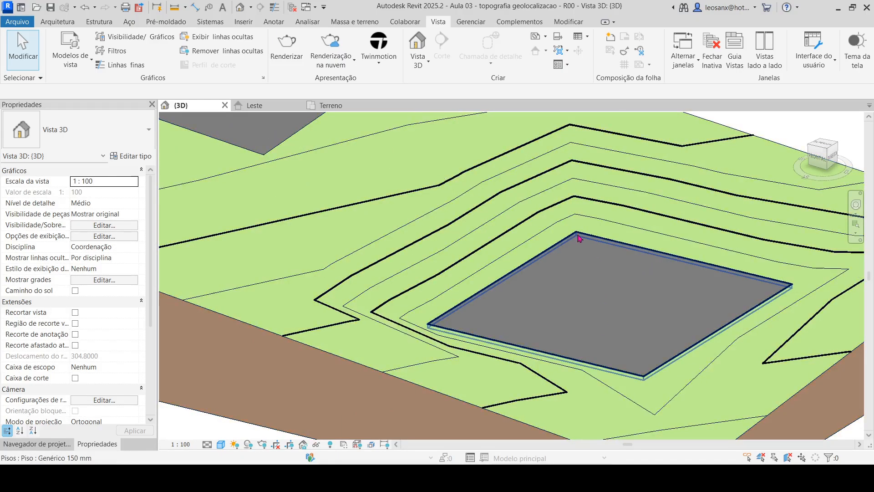
{"action": "scroll", "coordinate": [559, 119], "scroll_direction": "down", "scroll_amount": 5}
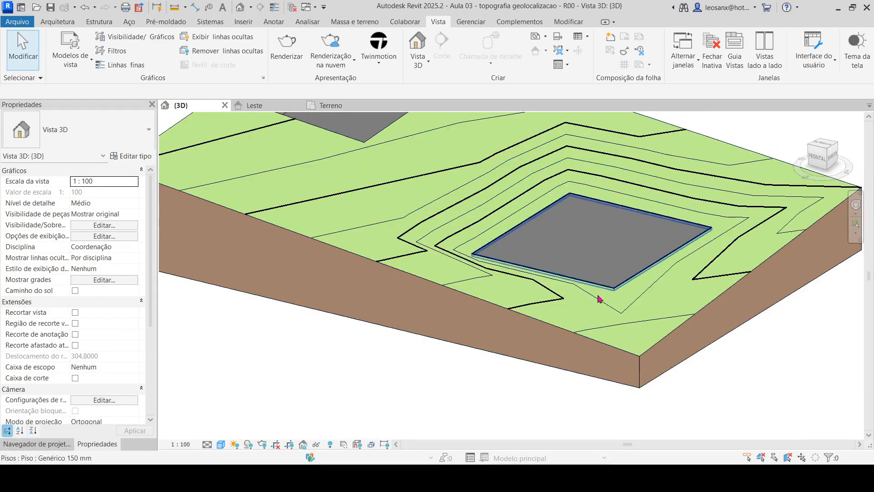
{"action": "scroll", "coordinate": [545, 142], "scroll_direction": "up", "scroll_amount": 4}
{"action": "scroll", "coordinate": [545, 141], "scroll_direction": "down", "scroll_amount": 3}
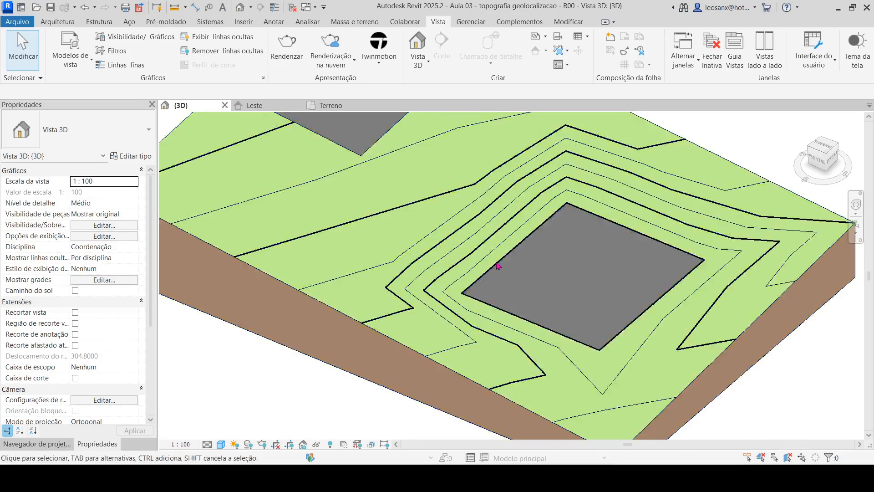
{"action": "scroll", "coordinate": [557, 241], "scroll_direction": "up", "scroll_amount": 1}
{"action": "scroll", "coordinate": [587, 213], "scroll_direction": "up", "scroll_amount": 1}
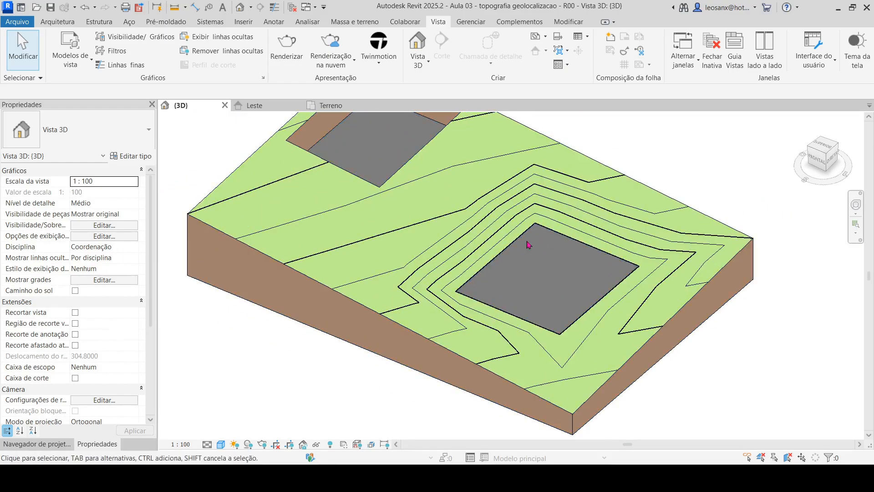
{"action": "scroll", "coordinate": [525, 222], "scroll_direction": "down", "scroll_amount": 2}
{"action": "left_click", "coordinate": [553, 172]}
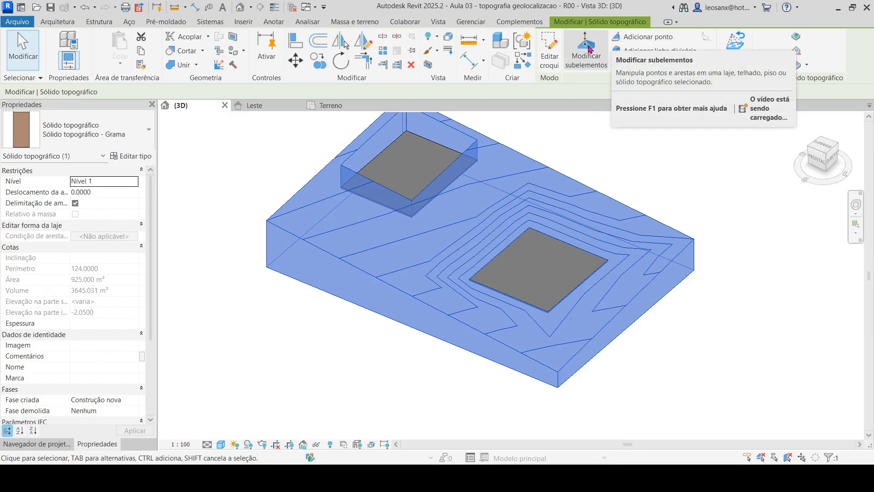
{"action": "left_click", "coordinate": [638, 37]}
{"action": "scroll", "coordinate": [545, 322], "scroll_direction": "up", "scroll_amount": 1}
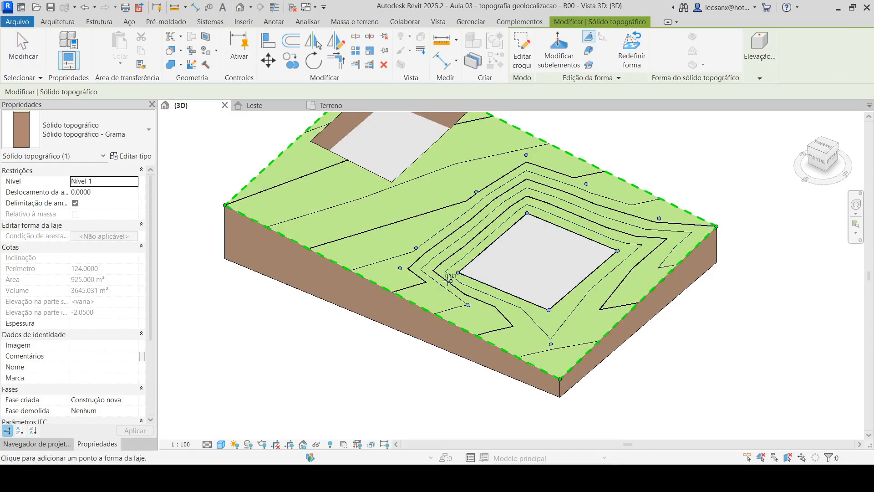
{"action": "scroll", "coordinate": [449, 280], "scroll_direction": "up", "scroll_amount": 1}
{"action": "scroll", "coordinate": [378, 284], "scroll_direction": "down", "scroll_amount": 1}
{"action": "scroll", "coordinate": [374, 280], "scroll_direction": "up", "scroll_amount": 1}
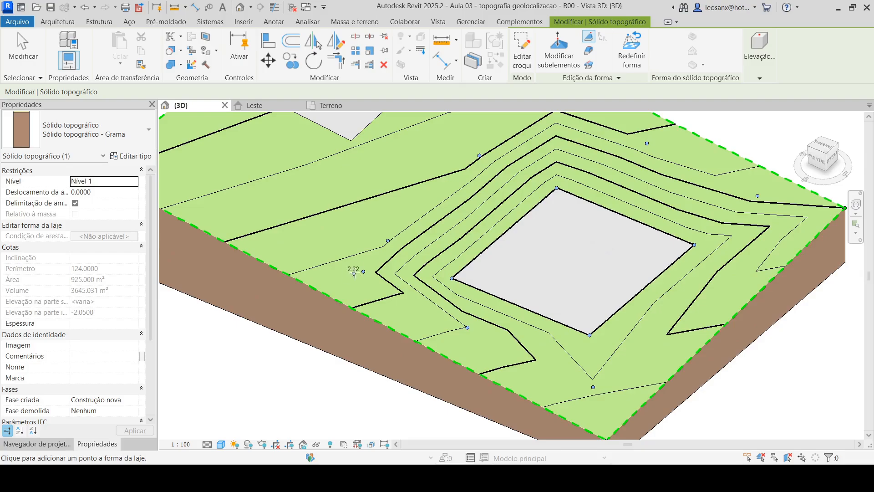
{"action": "scroll", "coordinate": [469, 181], "scroll_direction": "down", "scroll_amount": 2}
{"action": "scroll", "coordinate": [469, 181], "scroll_direction": "up", "scroll_amount": 1}
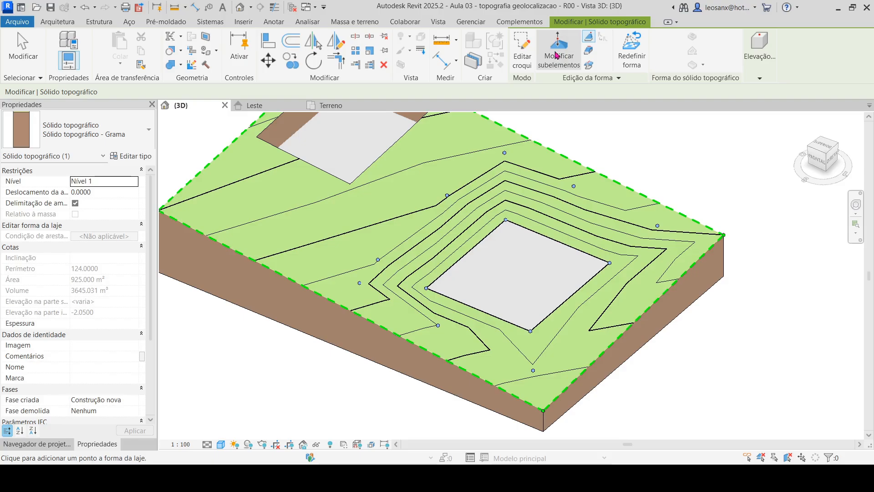
{"action": "left_click", "coordinate": [23, 48]}
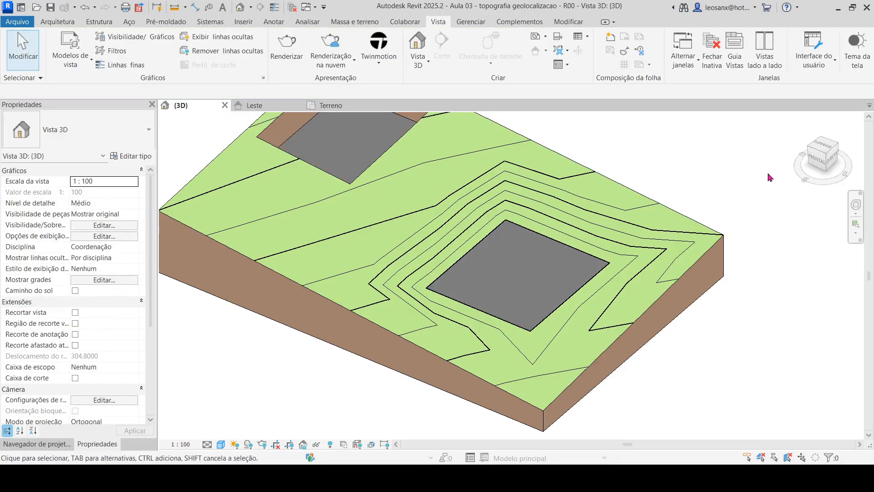
Step: Enable the 3D view's section box and pull its front face inward to cut through both floor pads
{"action": "left_click", "coordinate": [75, 378]}
{"action": "left_click", "coordinate": [397, 250]}
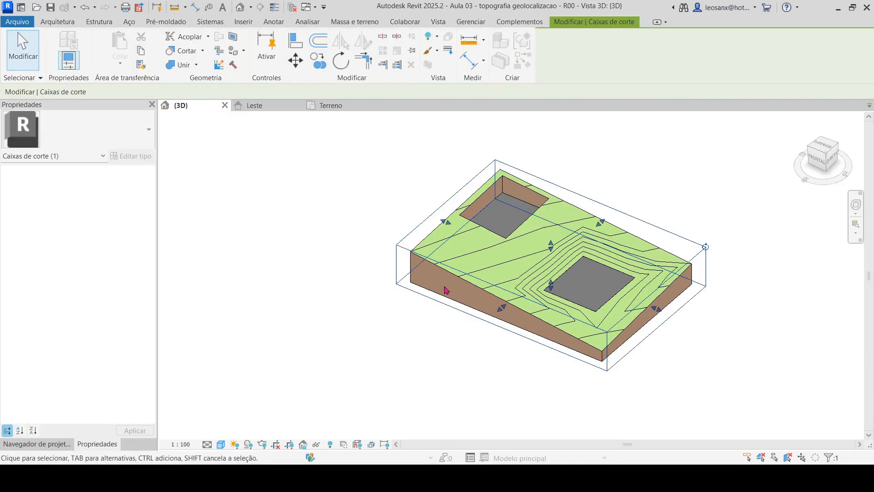
{"action": "left_click_drag", "start_coordinate": [551, 257], "coordinate": [551, 257]}
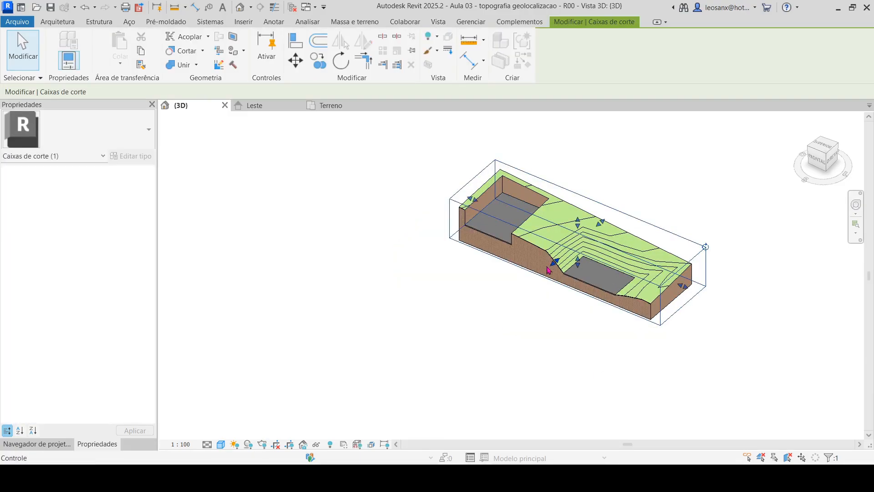
{"action": "scroll", "coordinate": [600, 254], "scroll_direction": "up", "scroll_amount": 3}
{"action": "middle_click_drag", "start_coordinate": [712, 288], "coordinate": [657, 382], "text": "shift"}
{"action": "left_click", "coordinate": [655, 388]}
{"action": "scroll", "coordinate": [606, 292], "scroll_direction": "up", "scroll_amount": 3}
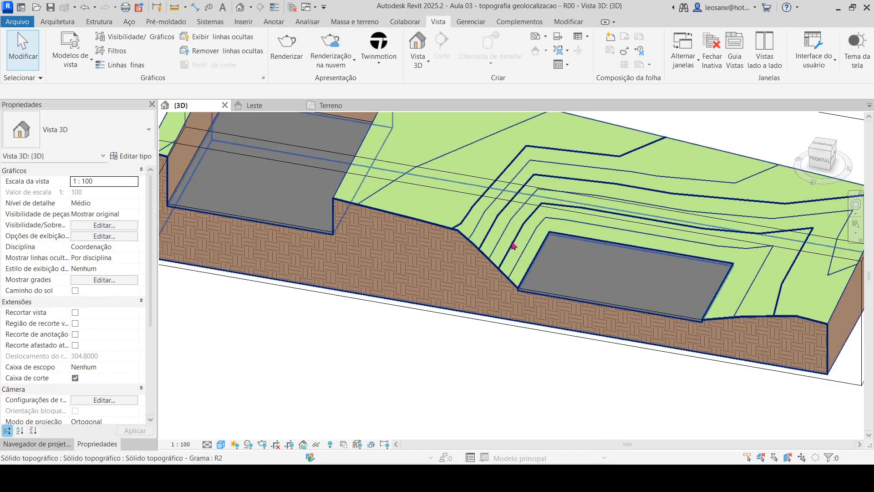
{"action": "left_click", "coordinate": [670, 142]}
{"action": "left_click", "coordinate": [642, 37]}
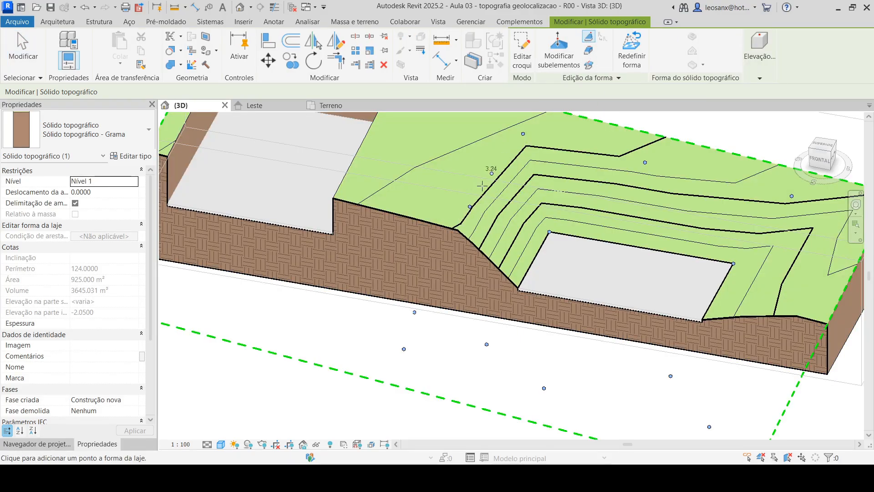
{"action": "left_click", "coordinate": [470, 206]}
{"action": "middle_click_drag", "start_coordinate": [657, 320], "coordinate": [557, 296], "text": "shift"}
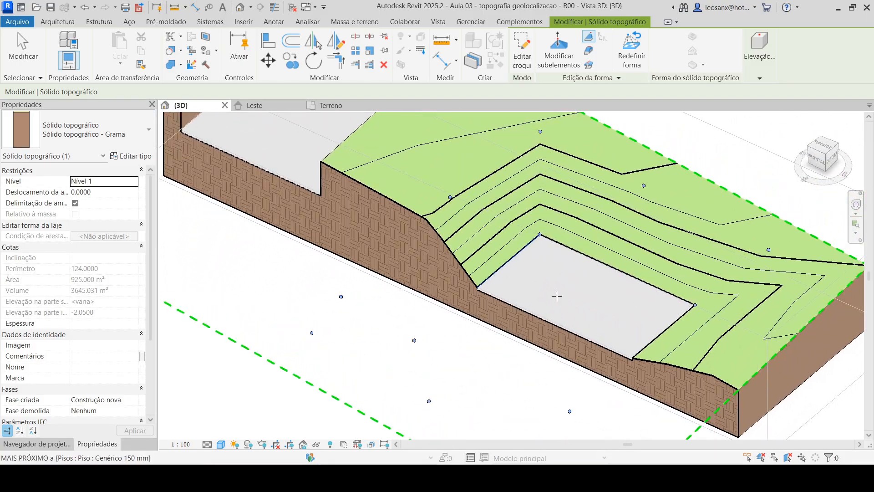
{"action": "scroll", "coordinate": [548, 289], "scroll_direction": "down", "scroll_amount": 2}
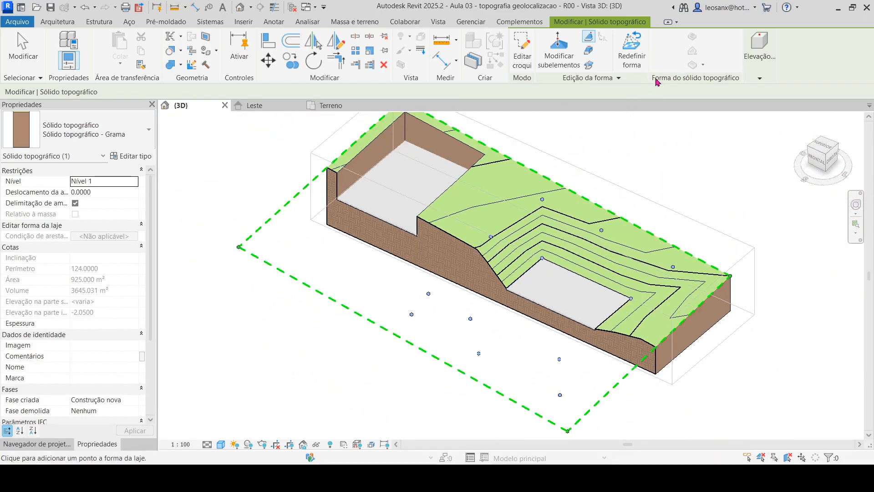
{"action": "left_click", "coordinate": [759, 78]}
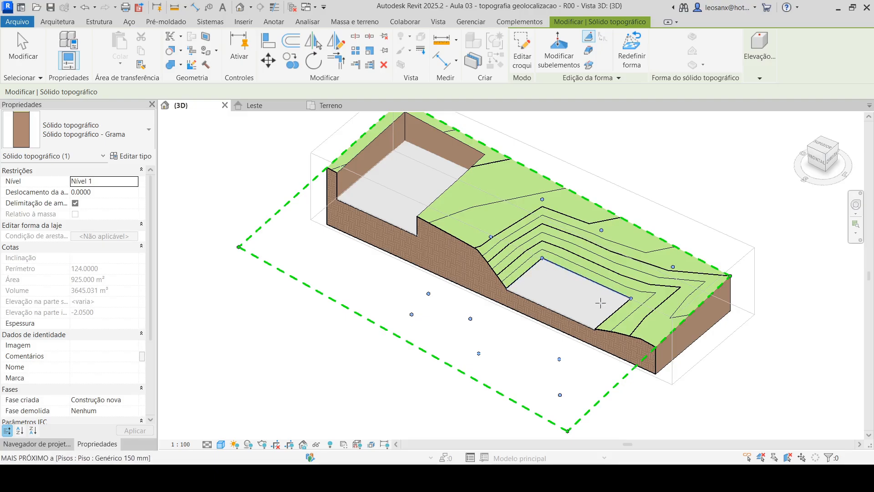
{"action": "left_click", "coordinate": [23, 48]}
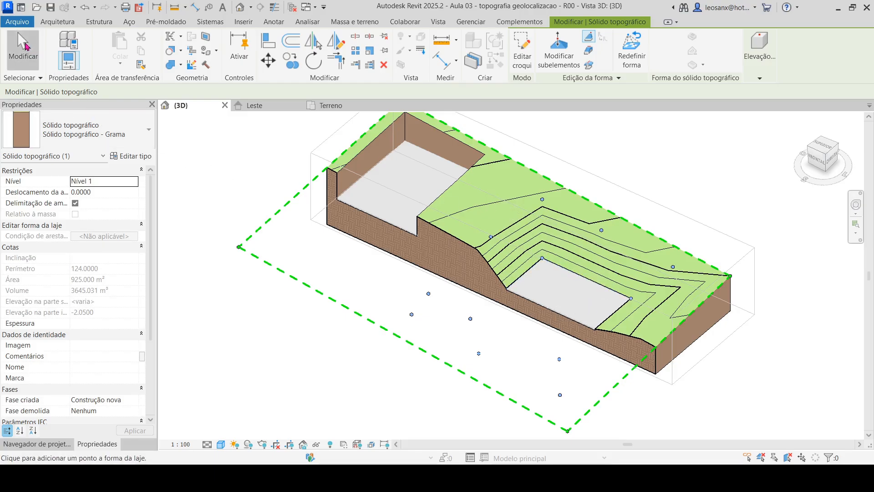
{"action": "scroll", "coordinate": [587, 241], "scroll_direction": "down", "scroll_amount": 3}
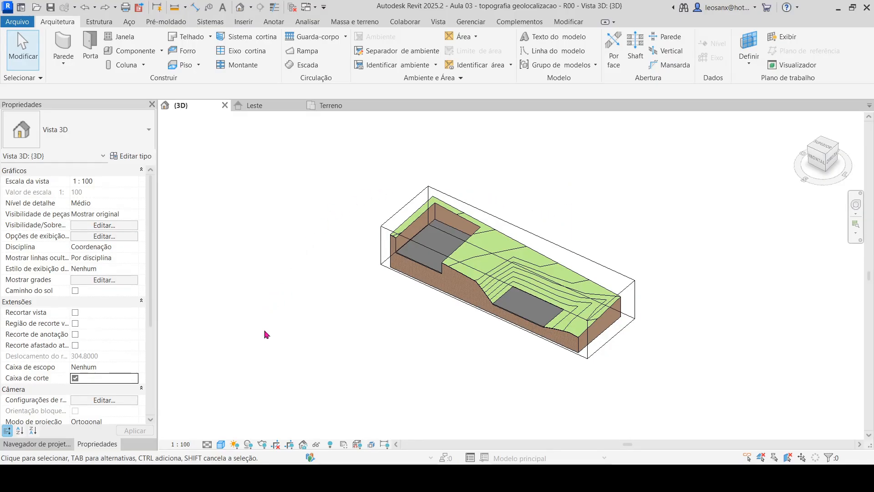
Step: Turn off the 3D view's section box to show the whole toposolid
{"action": "left_click", "coordinate": [75, 378]}
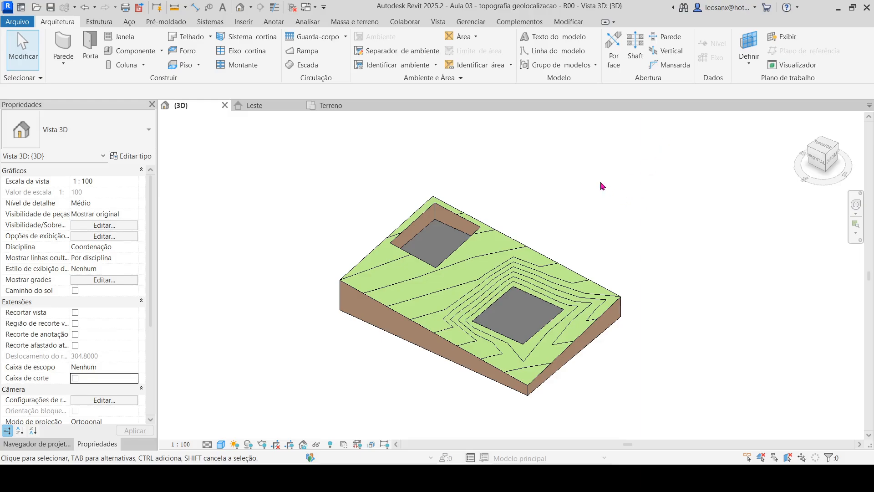
{"action": "middle_click_drag", "start_coordinate": [519, 230], "coordinate": [545, 208]}
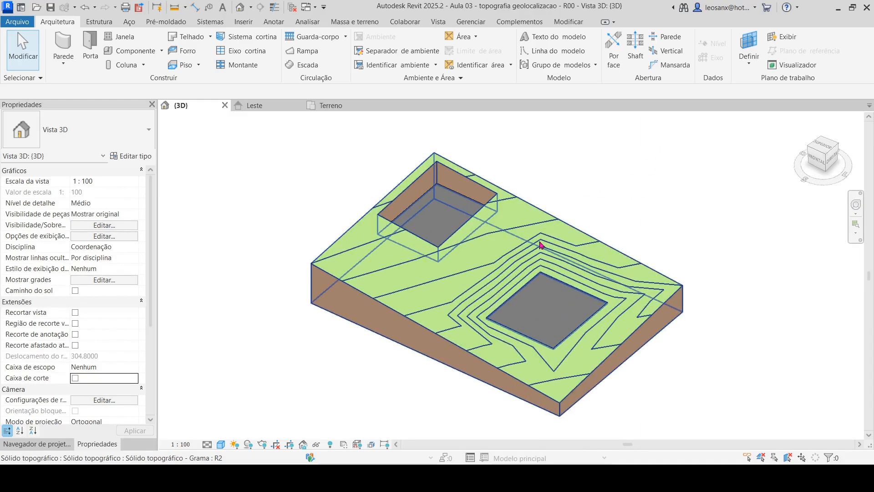
{"action": "middle_click_drag", "start_coordinate": [548, 298], "coordinate": [474, 243], "text": "shift"}
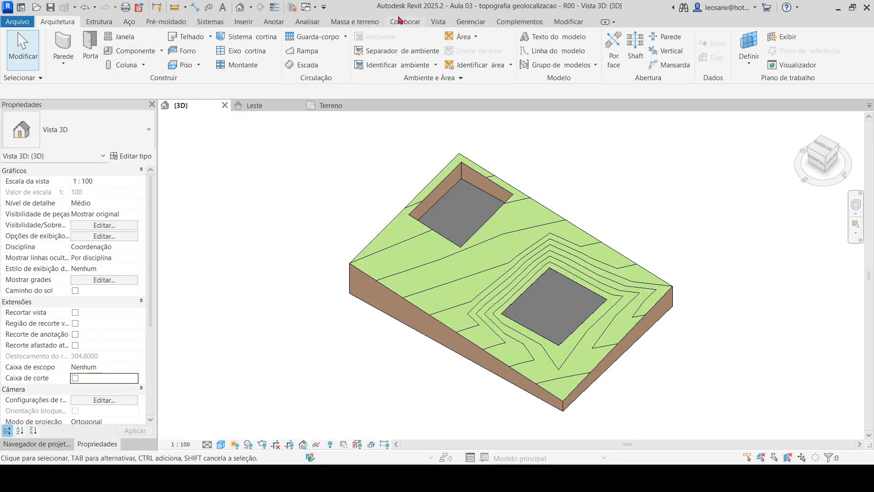
Step: Open the project location settings, close the map's address balloon and keep Serviço de mapeamento na Internet as the location source
{"action": "left_click", "coordinate": [477, 26]}
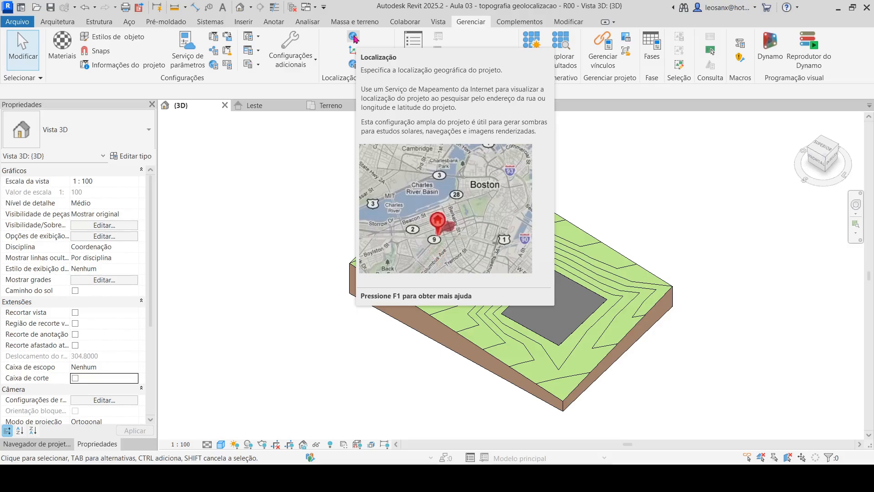
{"action": "left_click", "coordinate": [354, 37]}
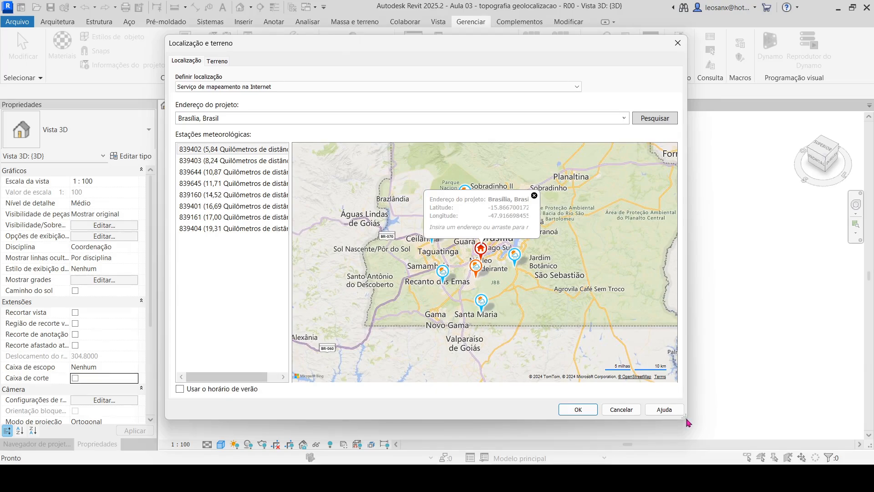
{"action": "left_click_drag", "start_coordinate": [687, 419], "coordinate": [444, 270]}
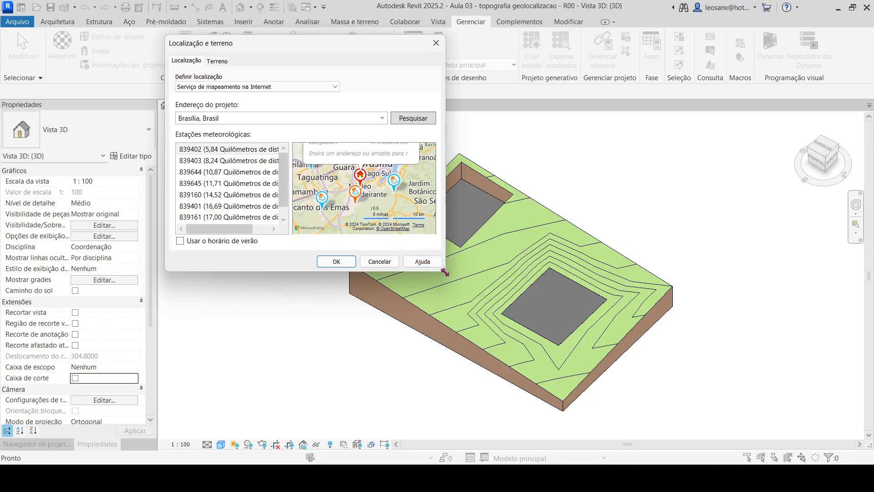
{"action": "left_click_drag", "start_coordinate": [445, 271], "coordinate": [716, 433]}
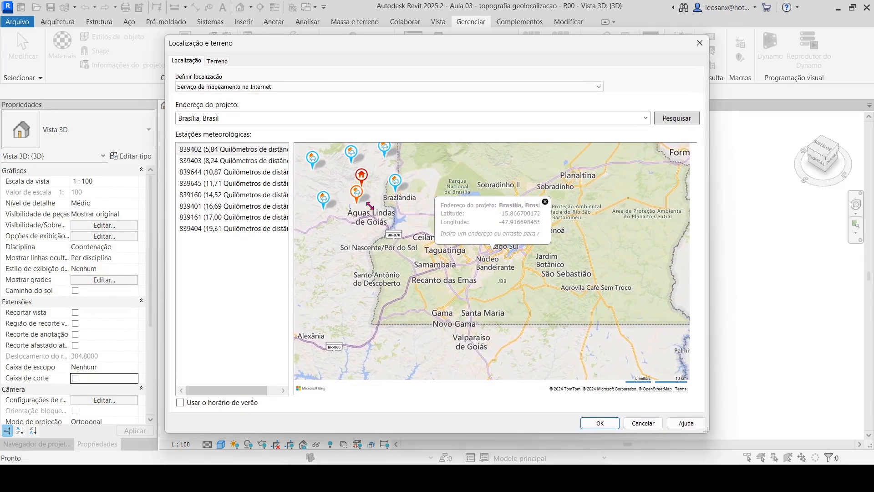
{"action": "left_click", "coordinate": [547, 204]}
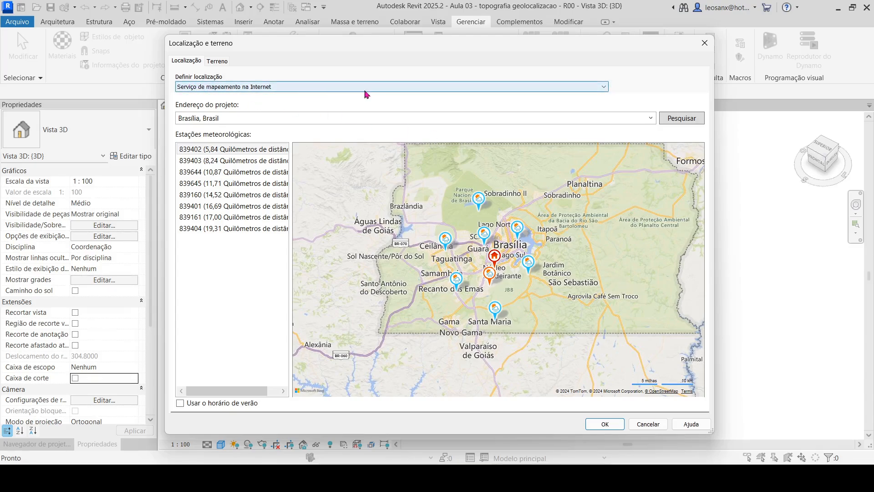
{"action": "left_click", "coordinate": [605, 89]}
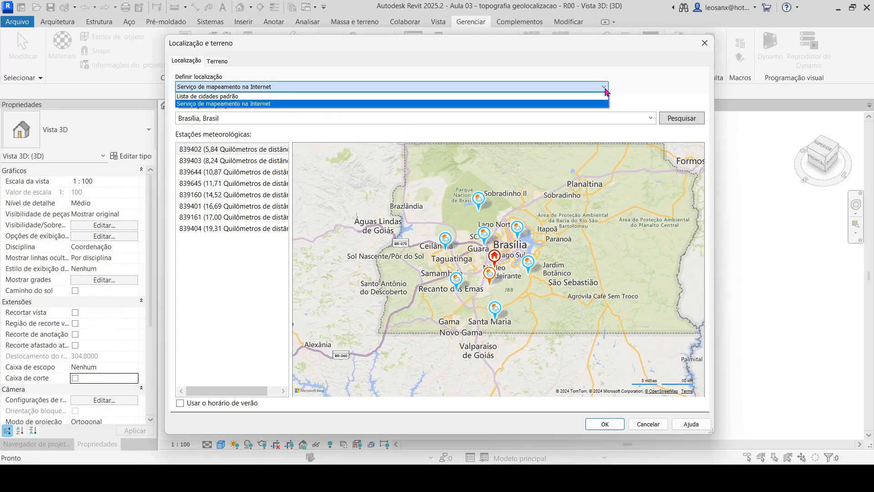
{"action": "left_click", "coordinate": [215, 104]}
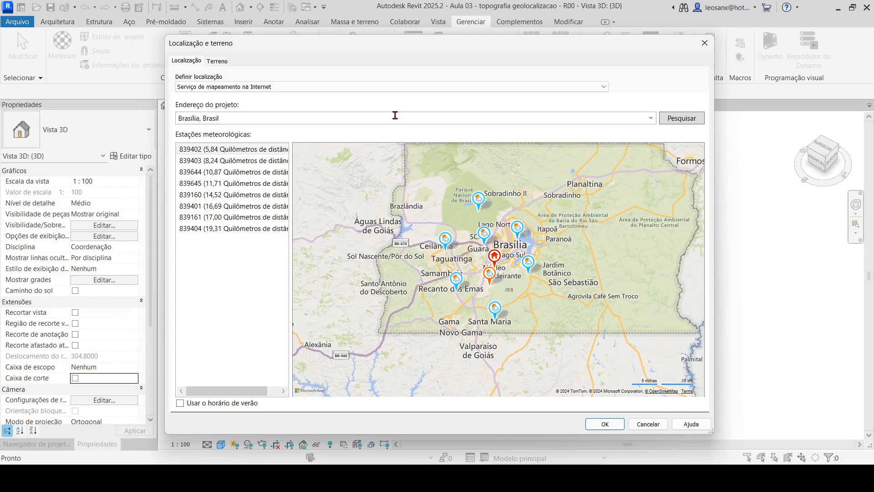
Step: Search for Juiz de Fora as the project address and choose the first suggestion, Juiz de Fora, Brasil
{"action": "left_click", "coordinate": [282, 116]}
{"action": "type", "text": "Juiz de Fora"}
{"action": "key", "text": "Return"}
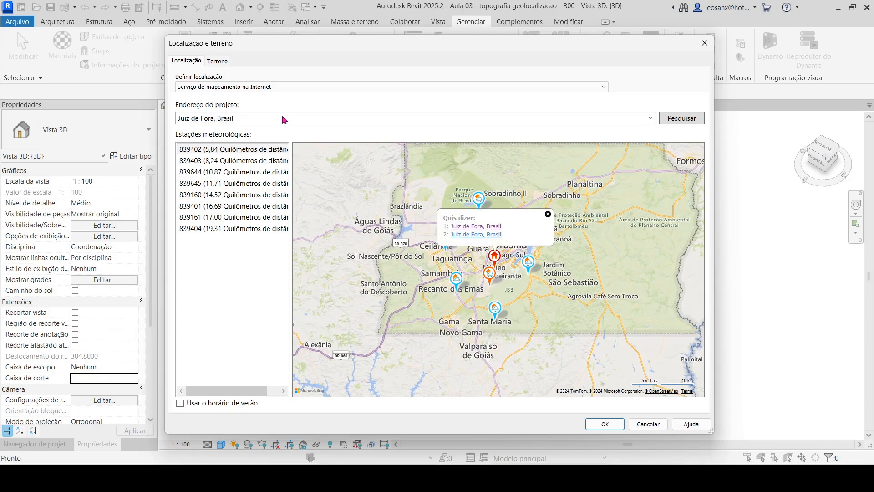
{"action": "left_click", "coordinate": [307, 116]}
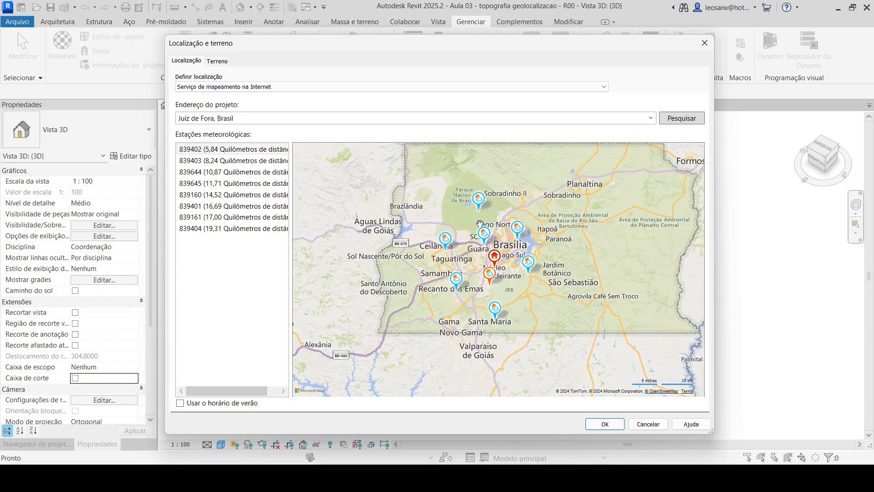
{"action": "triple_click", "coordinate": [258, 119]}
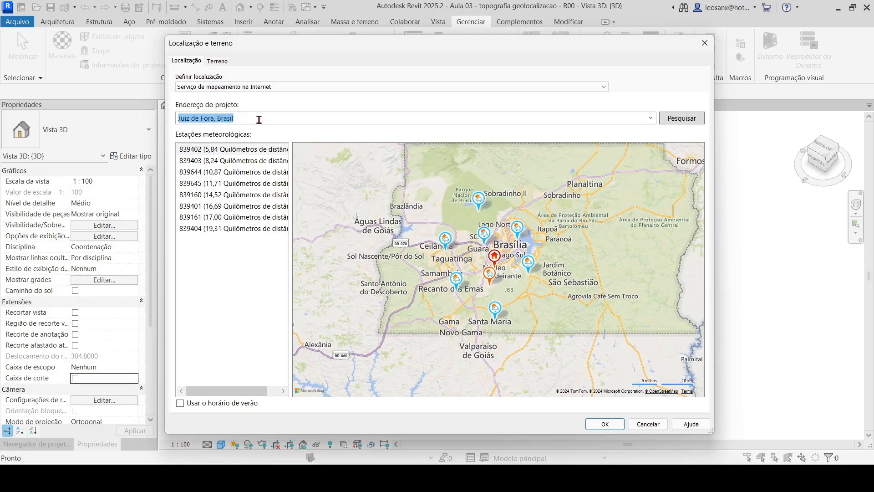
{"action": "left_click", "coordinate": [259, 119]}
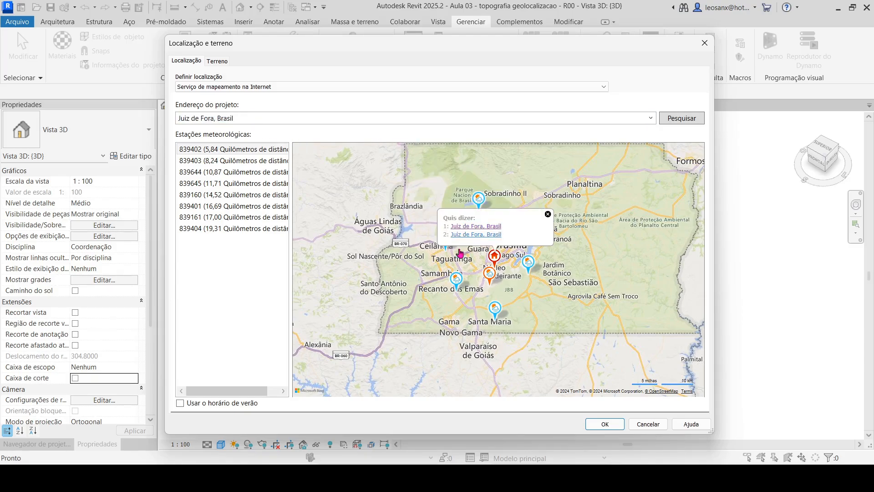
{"action": "left_click", "coordinate": [284, 118]}
{"action": "key", "text": "Return"}
{"action": "left_click", "coordinate": [466, 226]}
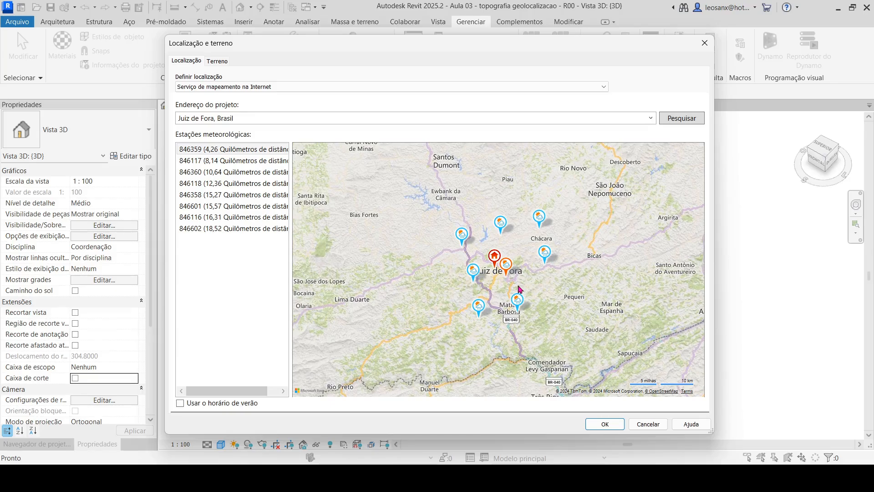
Step: Examine the location map around the project marker, from the surrounding states down to the districts of Juiz de Fora
{"action": "scroll", "coordinate": [519, 289], "scroll_direction": "down", "scroll_amount": 5}
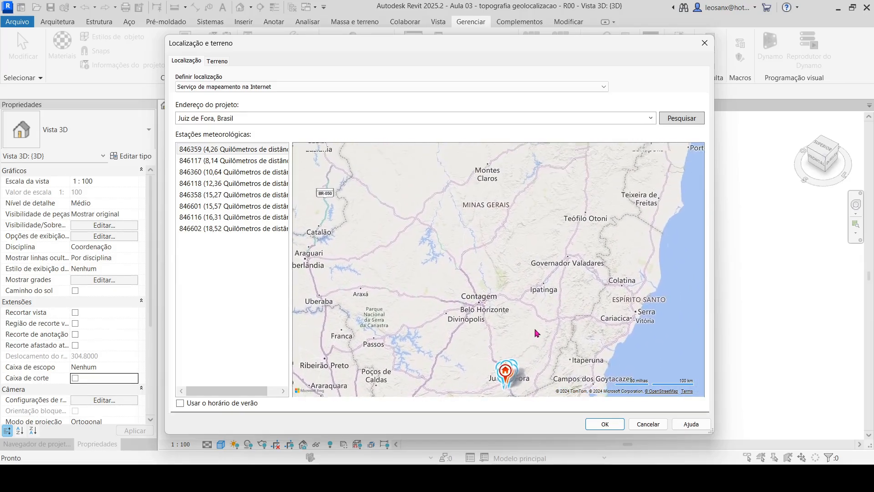
{"action": "scroll", "coordinate": [505, 225], "scroll_direction": "down", "scroll_amount": 2}
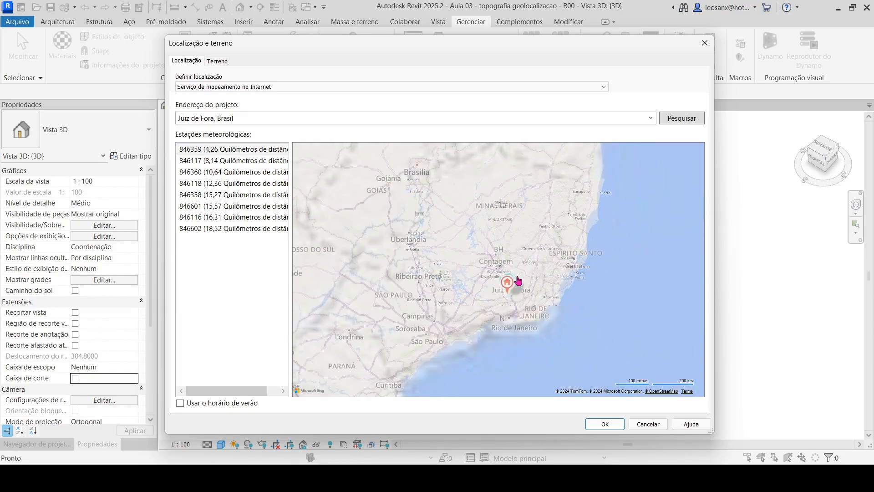
{"action": "scroll", "coordinate": [519, 277], "scroll_direction": "up", "scroll_amount": 3}
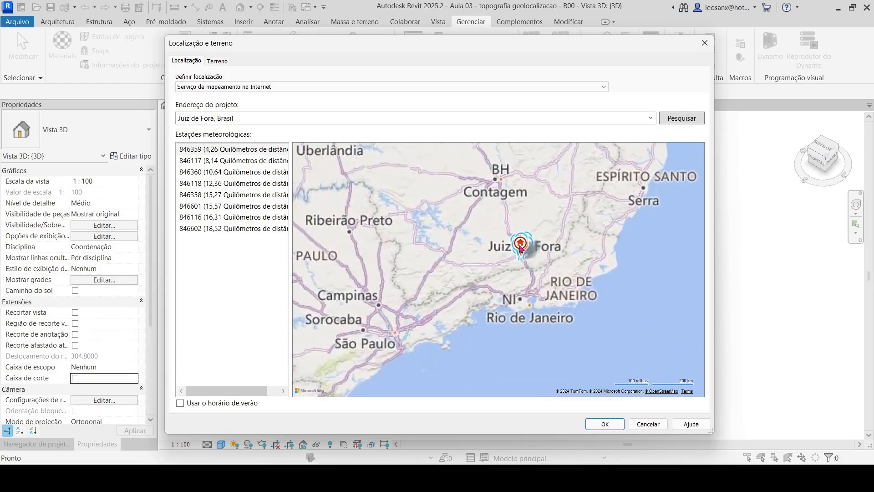
{"action": "scroll", "coordinate": [520, 245], "scroll_direction": "up", "scroll_amount": 5}
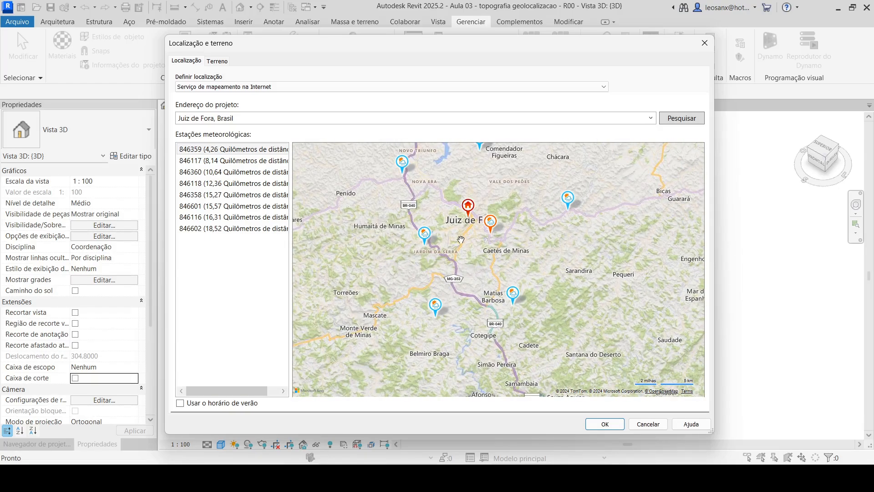
{"action": "scroll", "coordinate": [496, 266], "scroll_direction": "up", "scroll_amount": 5}
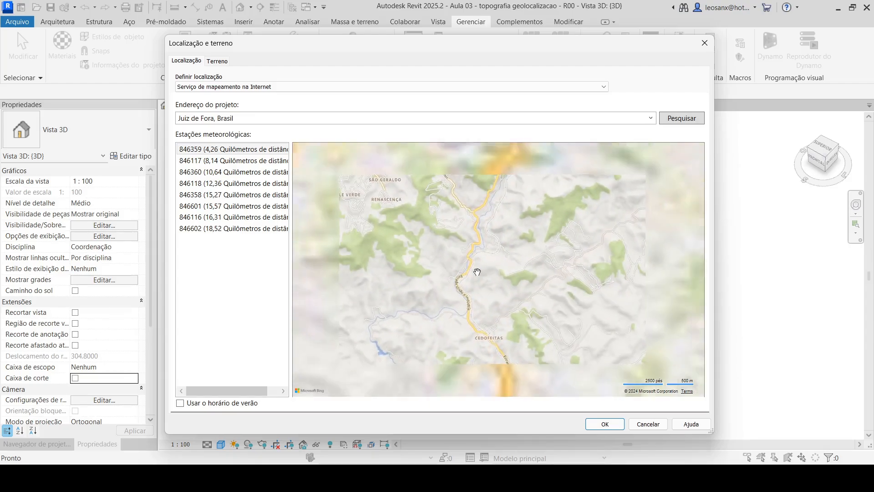
{"action": "scroll", "coordinate": [477, 272], "scroll_direction": "down", "scroll_amount": 3}
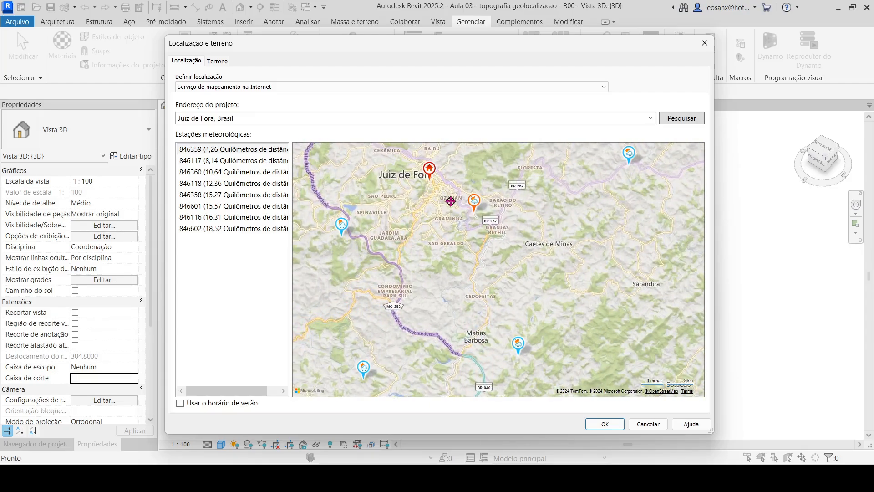
{"action": "left_click_drag", "start_coordinate": [451, 200], "coordinate": [523, 279]}
{"action": "scroll", "coordinate": [521, 273], "scroll_direction": "up", "scroll_amount": 2}
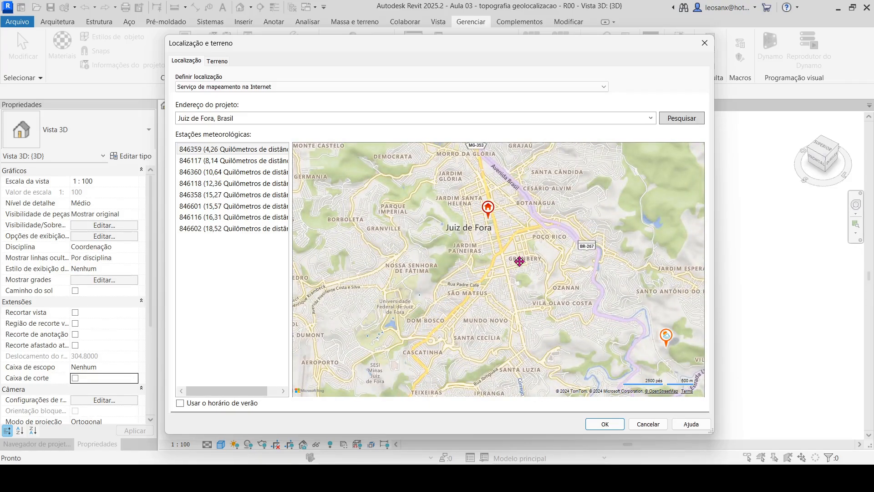
{"action": "scroll", "coordinate": [511, 228], "scroll_direction": "up", "scroll_amount": 2}
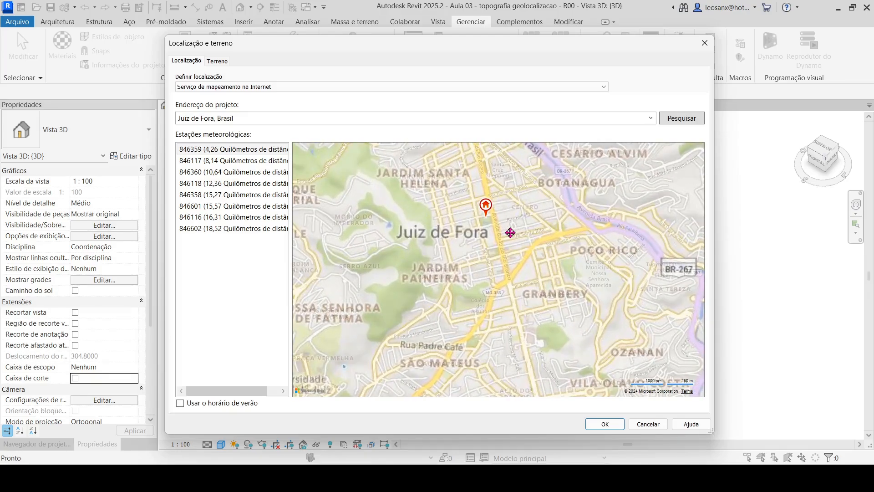
Step: Check the project marker at street level around Parque Halfeld and accept Juiz de Fora, Brasil as the project location
{"action": "left_click_drag", "start_coordinate": [511, 222], "coordinate": [525, 292]}
{"action": "scroll", "coordinate": [514, 294], "scroll_direction": "up", "scroll_amount": 2}
{"action": "scroll", "coordinate": [509, 301], "scroll_direction": "up", "scroll_amount": 2}
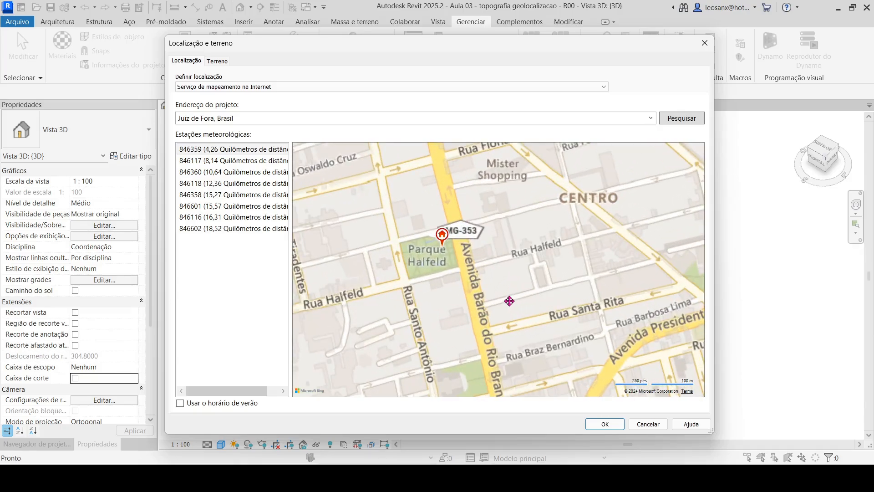
{"action": "left_click_drag", "start_coordinate": [461, 283], "coordinate": [496, 281]}
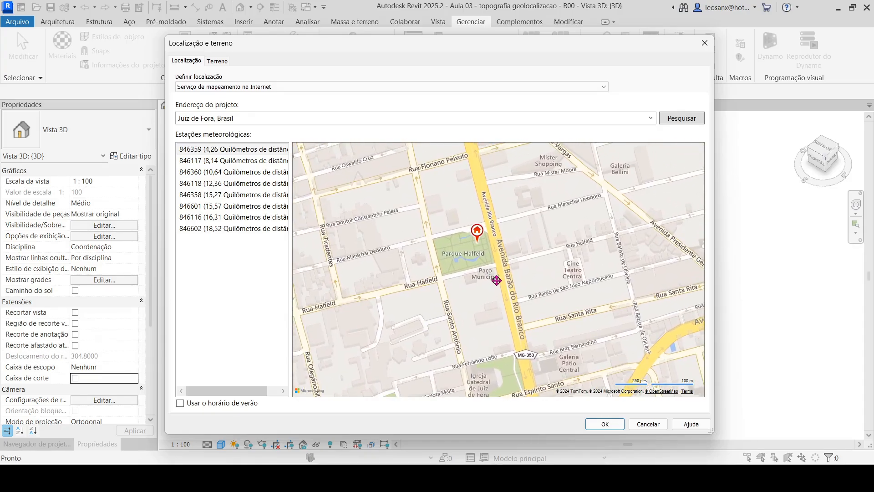
{"action": "scroll", "coordinate": [457, 210], "scroll_direction": "down", "scroll_amount": 1}
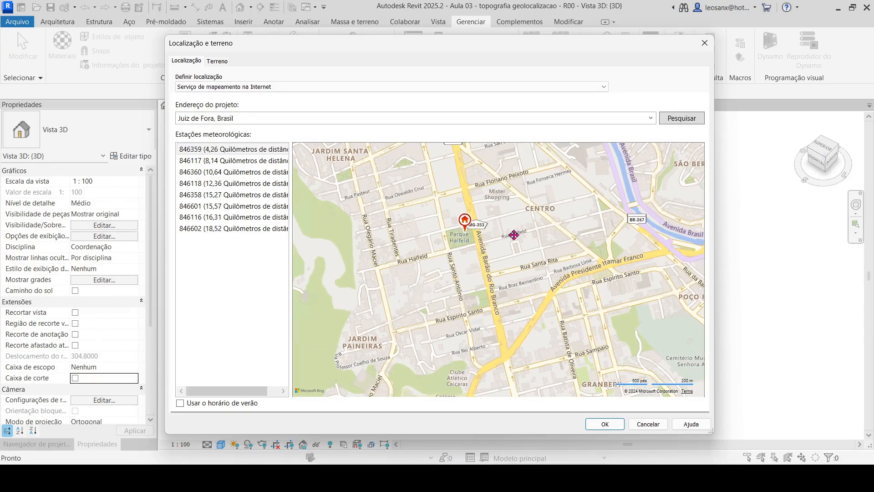
{"action": "scroll", "coordinate": [501, 225], "scroll_direction": "up", "scroll_amount": 1}
{"action": "left_click_drag", "start_coordinate": [492, 250], "coordinate": [515, 301]}
{"action": "scroll", "coordinate": [456, 219], "scroll_direction": "down", "scroll_amount": 1}
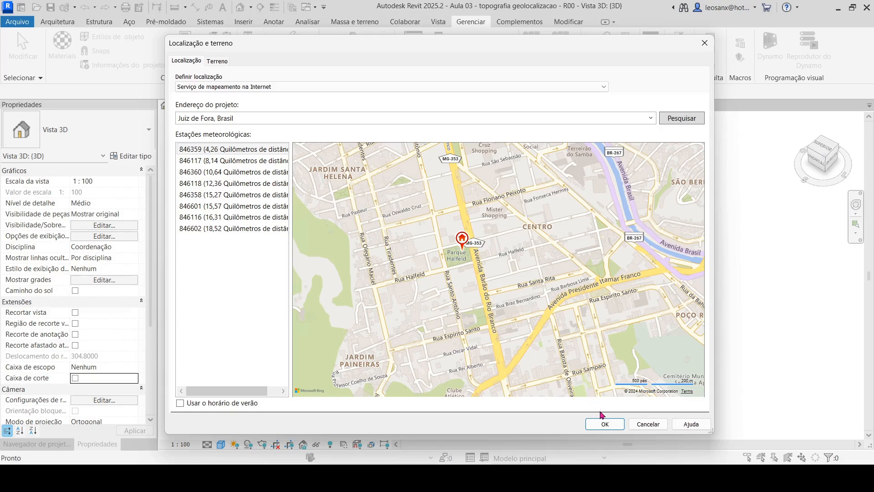
{"action": "left_click", "coordinate": [605, 425]}
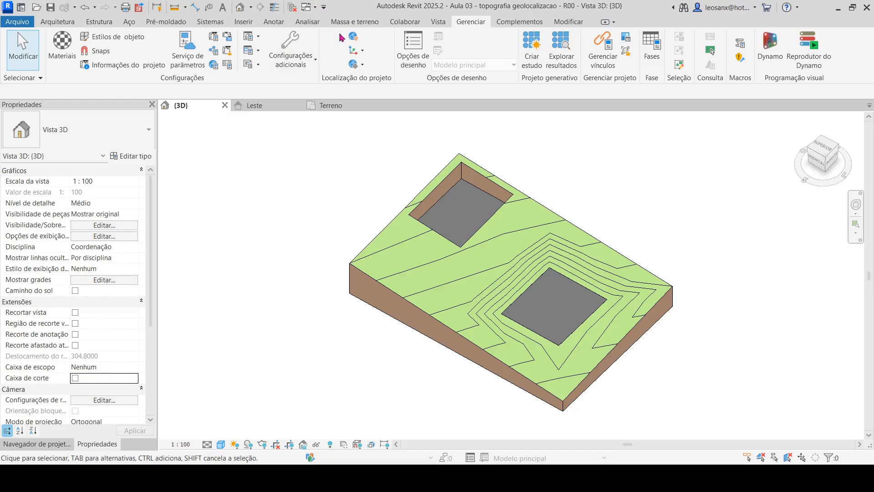
Step: Reopen the project location settings, check the marker on the Juiz de Fora map and close them without changes
{"action": "left_click", "coordinate": [353, 38]}
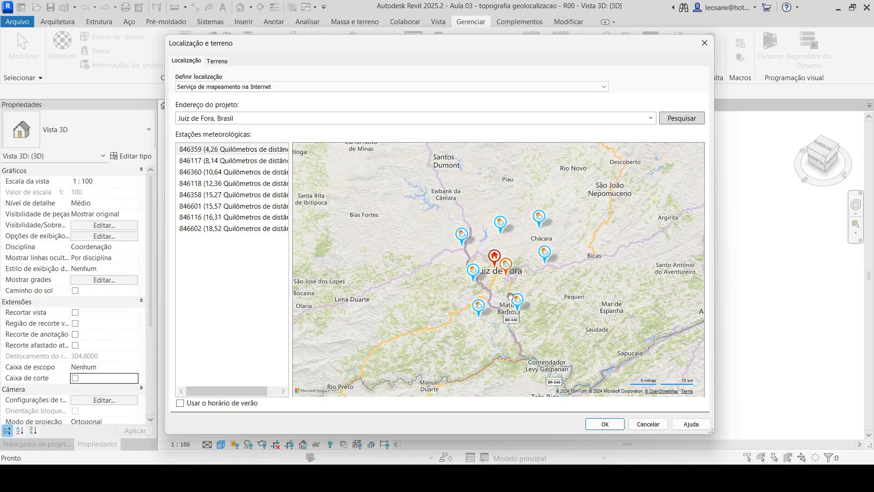
{"action": "scroll", "coordinate": [511, 290], "scroll_direction": "up", "scroll_amount": 3}
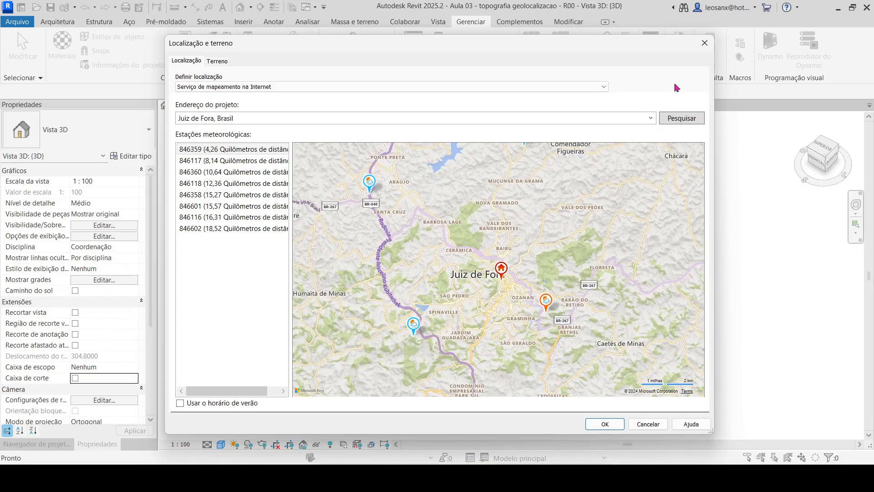
{"action": "left_click", "coordinate": [705, 43]}
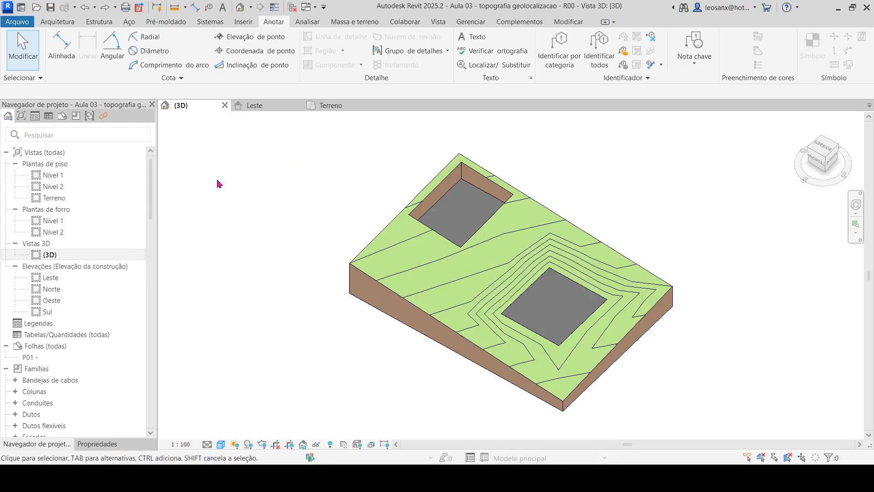
Step: Open the Terreno floor plan and set its view orientation to Norte verdadeiro
{"action": "double_click", "coordinate": [57, 200]}
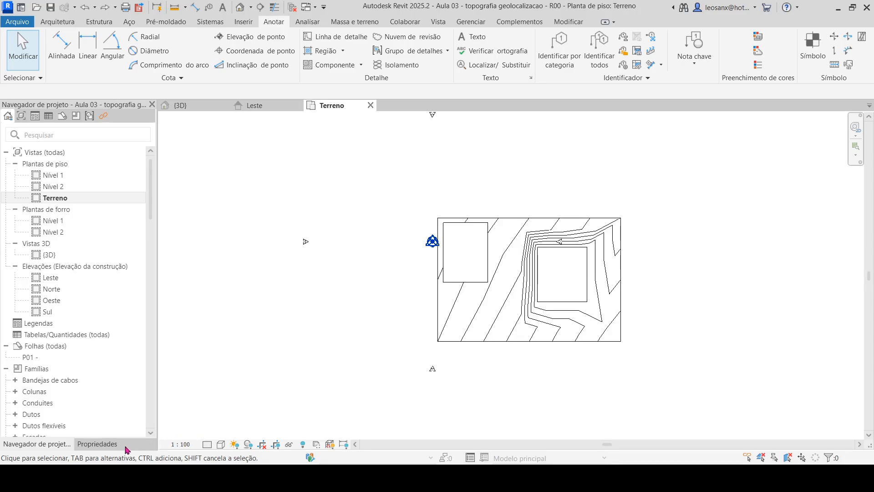
{"action": "left_click", "coordinate": [98, 444]}
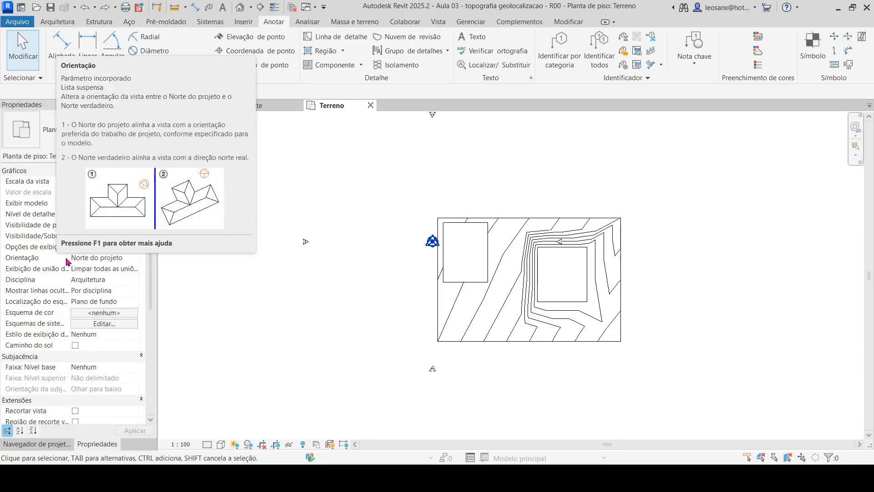
{"action": "left_click", "coordinate": [126, 259]}
{"action": "left_click", "coordinate": [135, 258]}
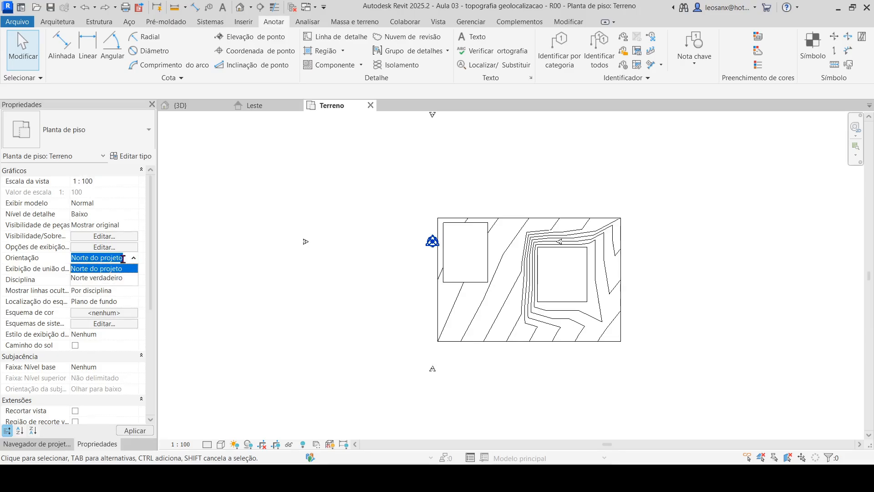
{"action": "left_click", "coordinate": [109, 279]}
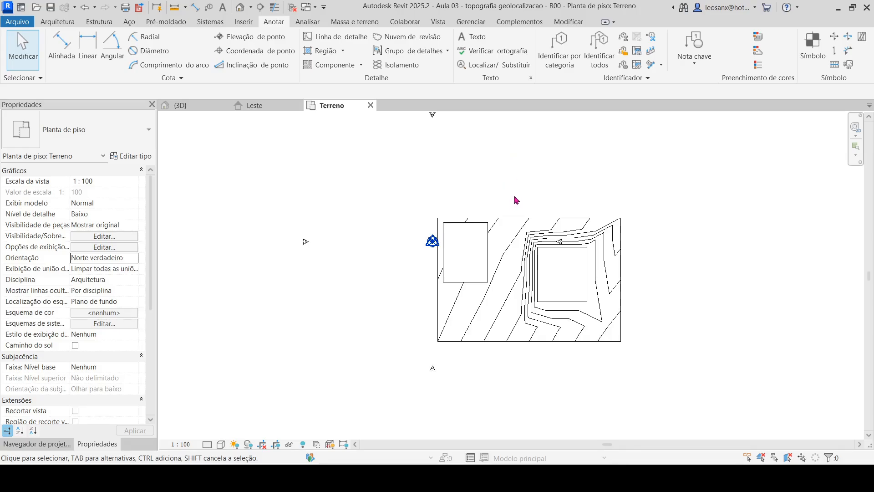
Step: Start Rotacionar o norte verdadeiro and move the rotation centre to the empty area beyond the terrain's upper-left corner
{"action": "scroll", "coordinate": [304, 264], "scroll_direction": "down", "scroll_amount": 1}
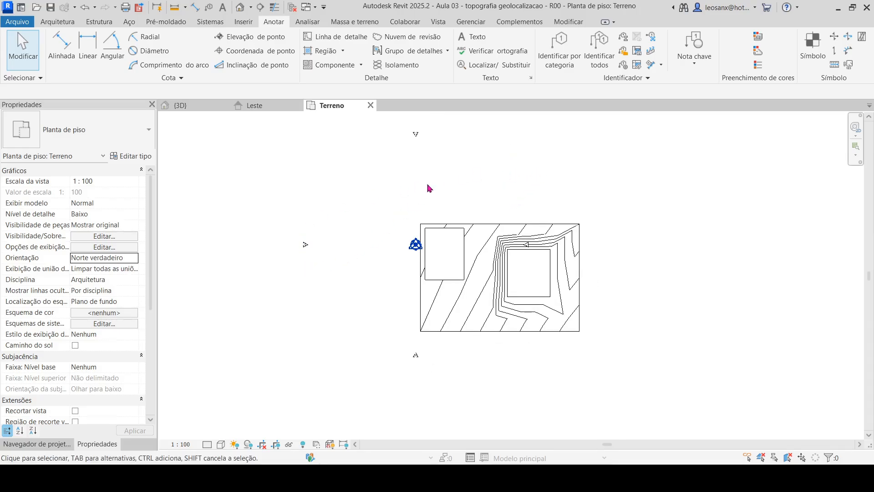
{"action": "scroll", "coordinate": [436, 181], "scroll_direction": "up", "scroll_amount": 1}
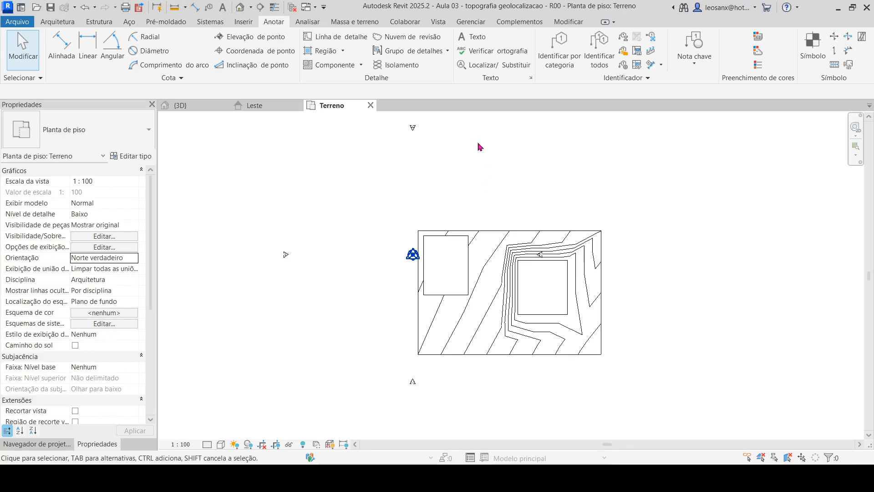
{"action": "left_click", "coordinate": [473, 24]}
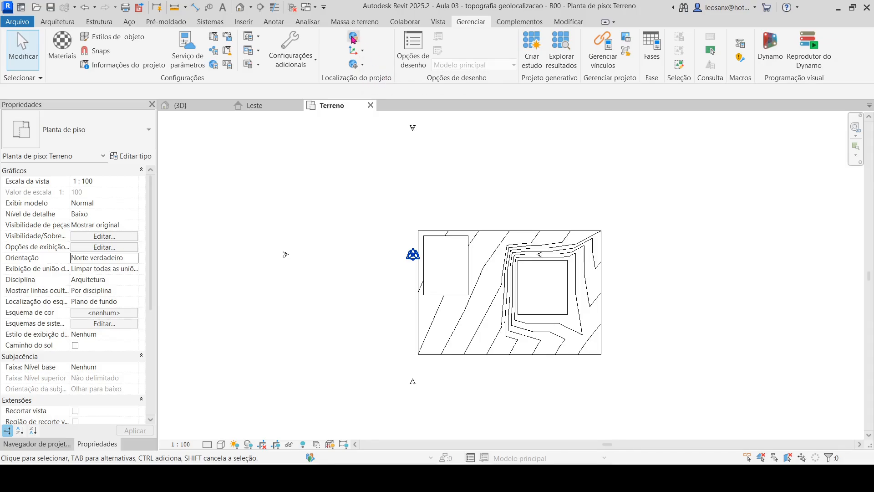
{"action": "left_click", "coordinate": [363, 67]}
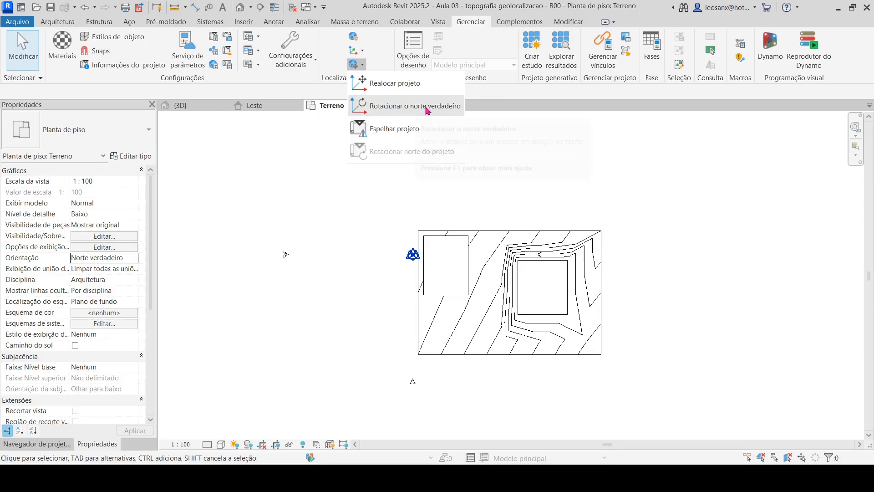
{"action": "left_click", "coordinate": [377, 109]}
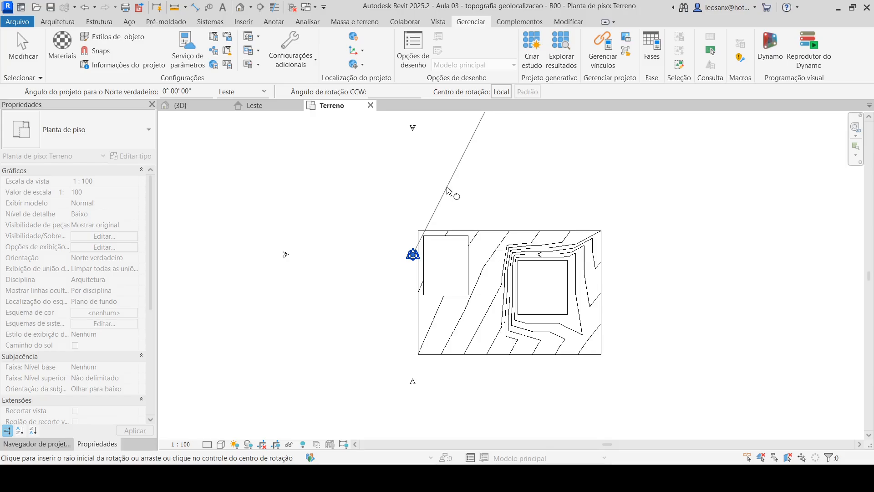
{"action": "left_click", "coordinate": [412, 254]}
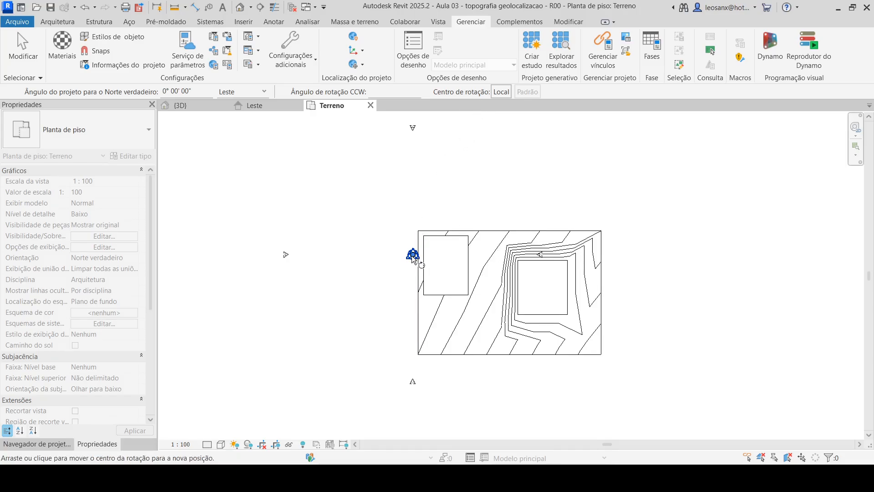
{"action": "left_click", "coordinate": [413, 254]}
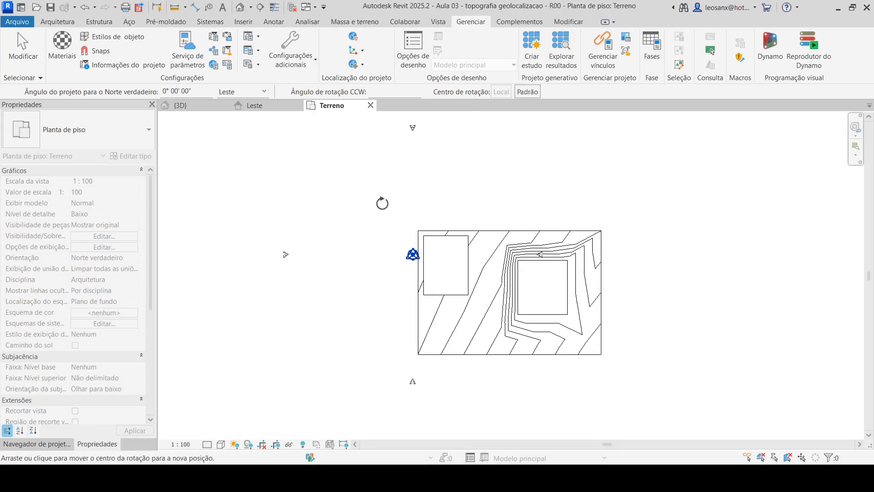
{"action": "left_click", "coordinate": [363, 189]}
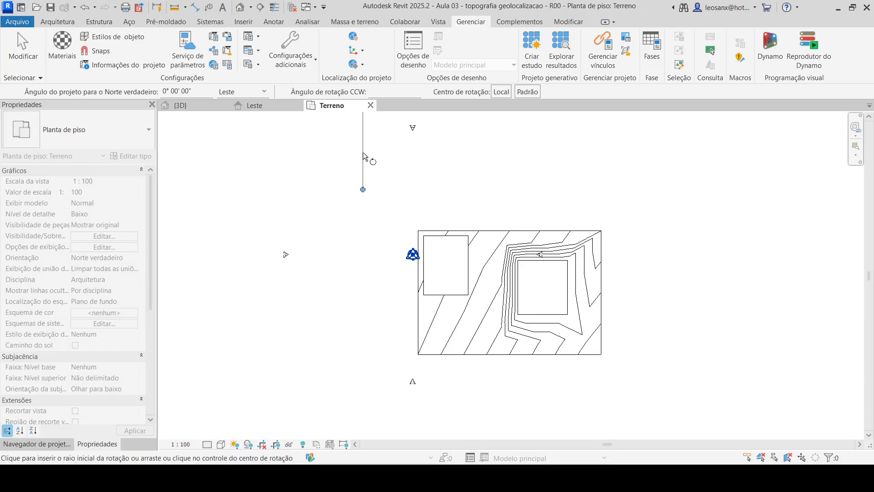
Step: Rotate true north by 45° clockwise from a vertical start ray, turning the terrain in the Terreno plan
{"action": "scroll", "coordinate": [360, 157], "scroll_direction": "up", "scroll_amount": 1}
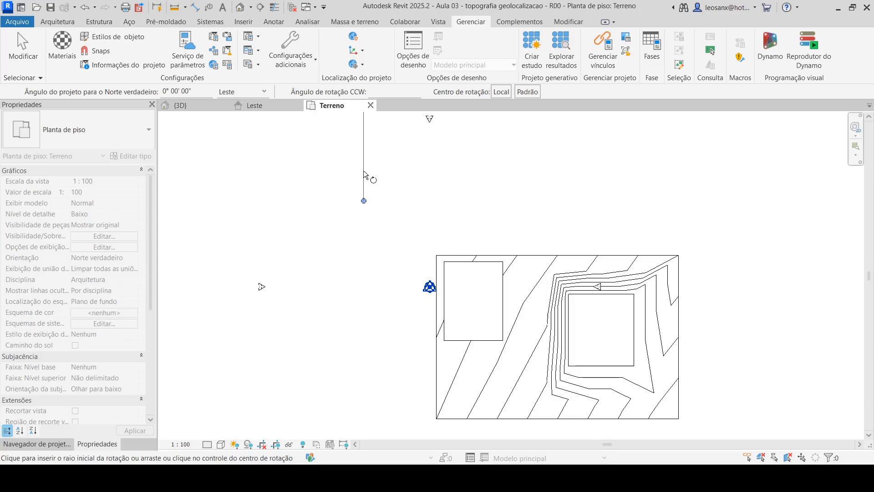
{"action": "left_click", "coordinate": [364, 171]}
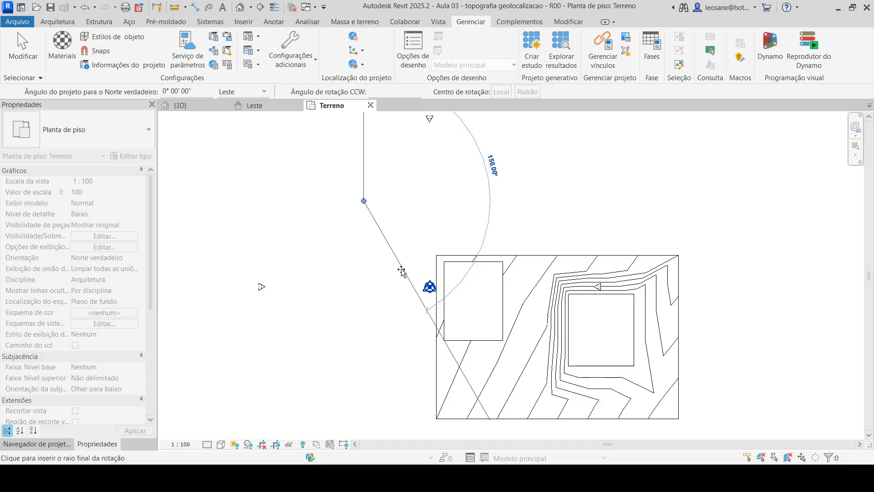
{"action": "type", "text": "45"}
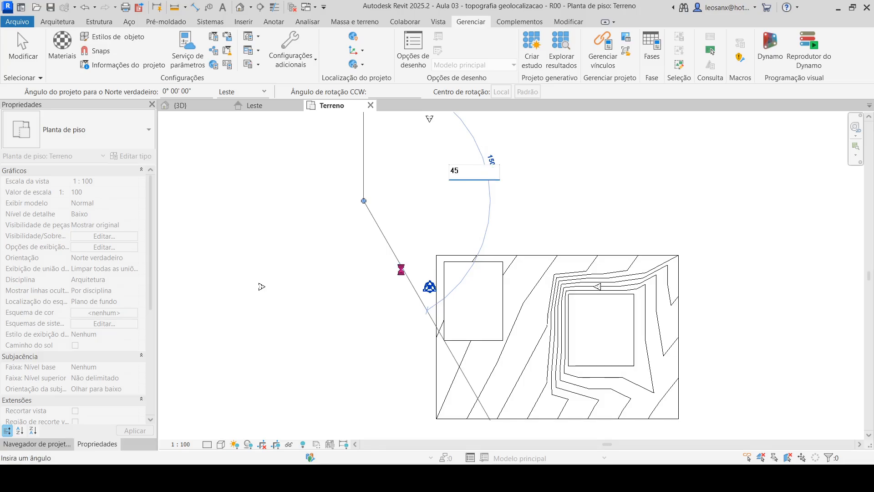
{"action": "key", "text": "Return"}
{"action": "scroll", "coordinate": [496, 166], "scroll_direction": "down", "scroll_amount": 2}
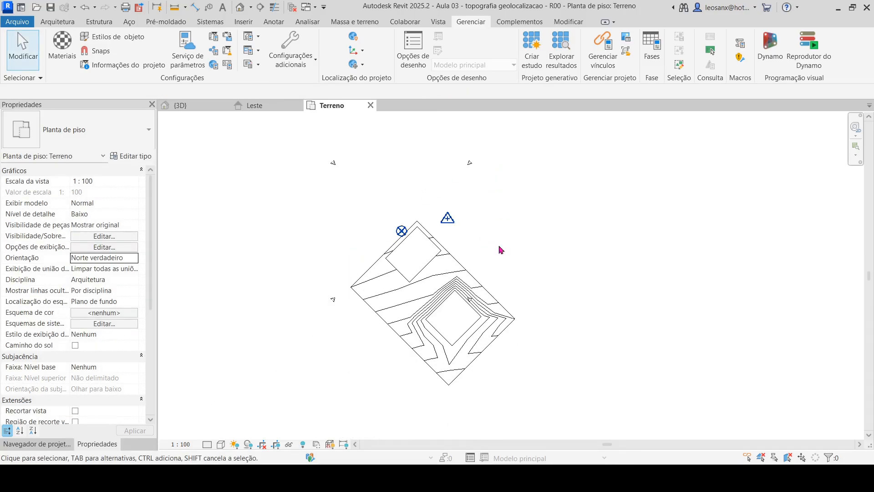
{"action": "middle_click_drag", "start_coordinate": [574, 298], "coordinate": [629, 262]}
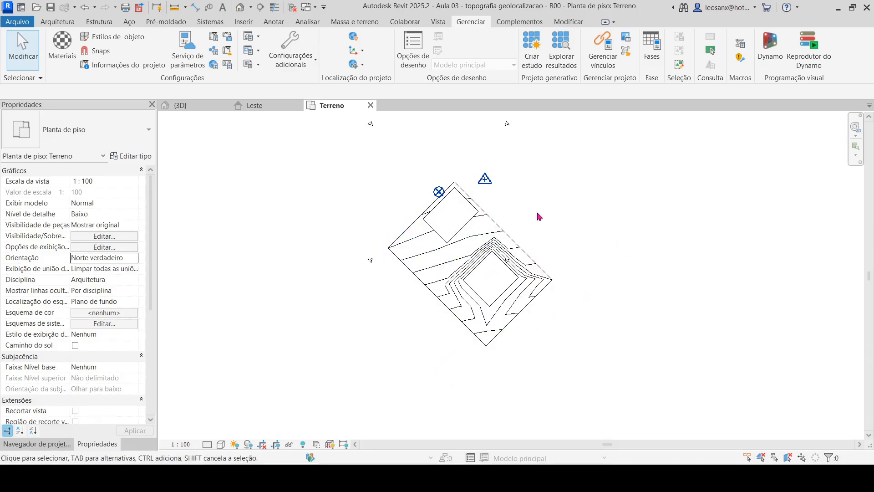
{"action": "scroll", "coordinate": [569, 227], "scroll_direction": "up", "scroll_amount": 2}
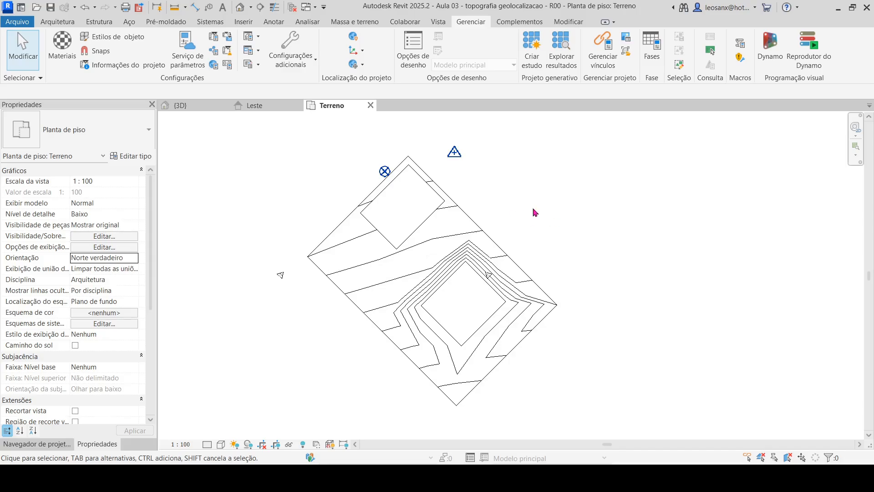
{"action": "middle_click_drag", "start_coordinate": [535, 213], "coordinate": [592, 215]}
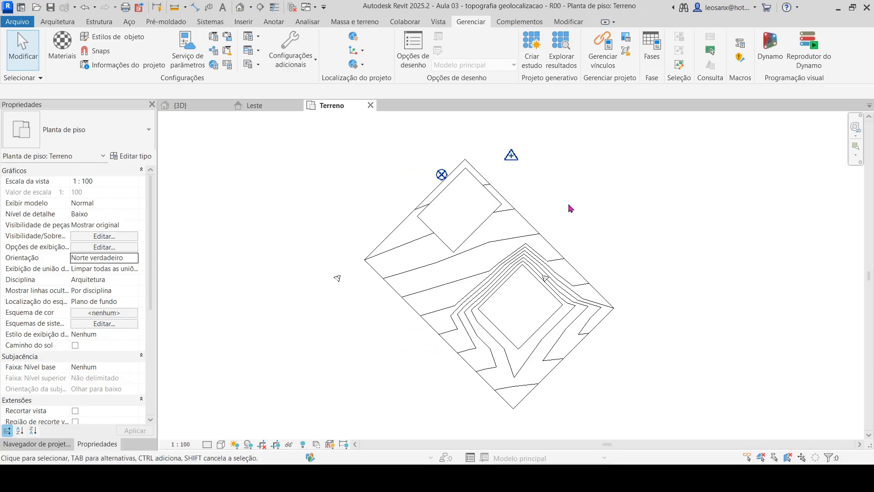
Step: Switch the Terreno plan's orientation to Norte do projeto for comparison and restore it to Norte verdadeiro
{"action": "scroll", "coordinate": [570, 208], "scroll_direction": "down", "scroll_amount": 3}
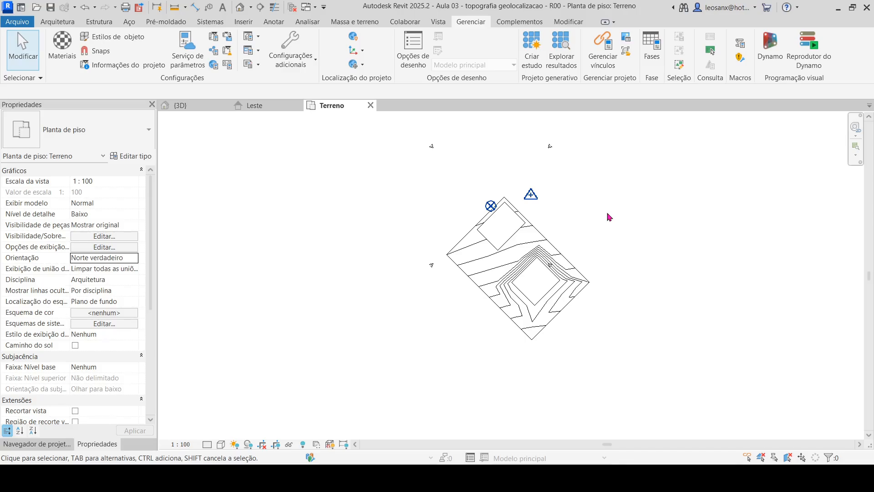
{"action": "scroll", "coordinate": [614, 196], "scroll_direction": "up", "scroll_amount": 1}
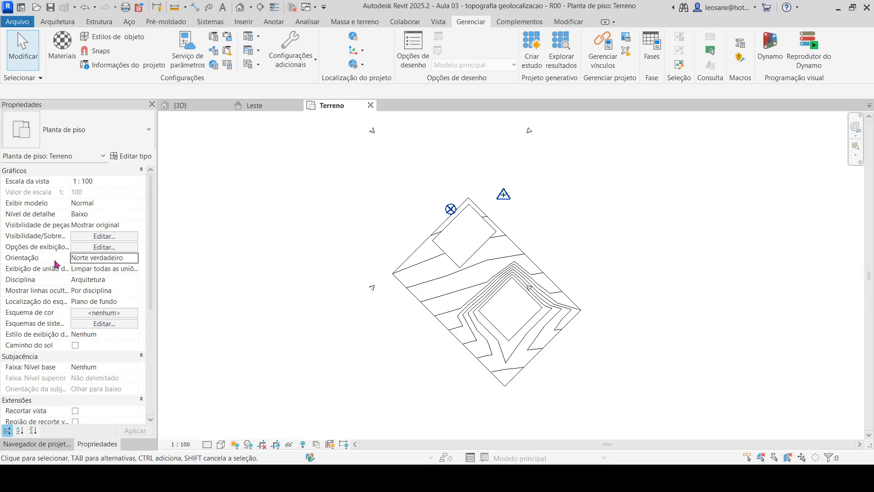
{"action": "left_click", "coordinate": [136, 258]}
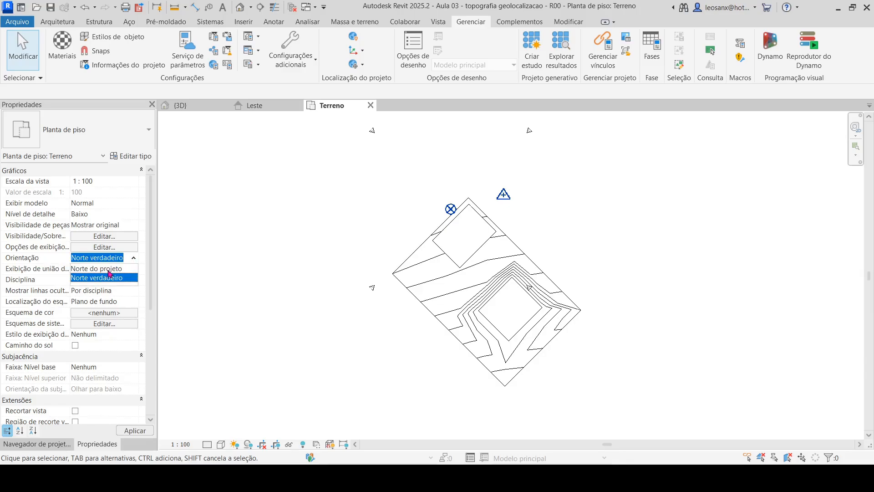
{"action": "left_click", "coordinate": [109, 269]}
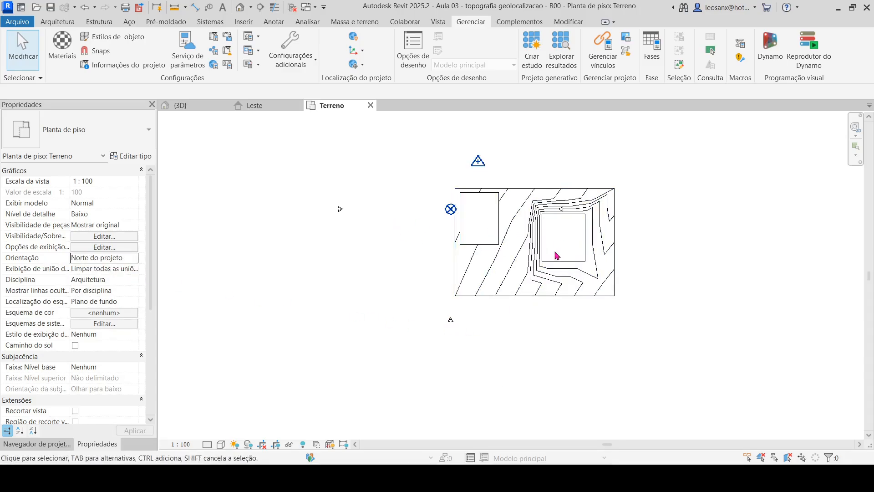
{"action": "left_click", "coordinate": [135, 259]}
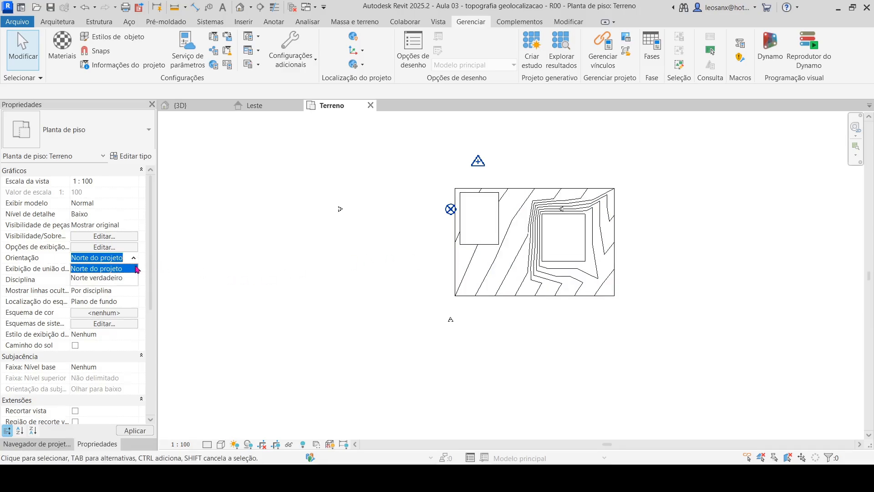
{"action": "left_click", "coordinate": [121, 282]}
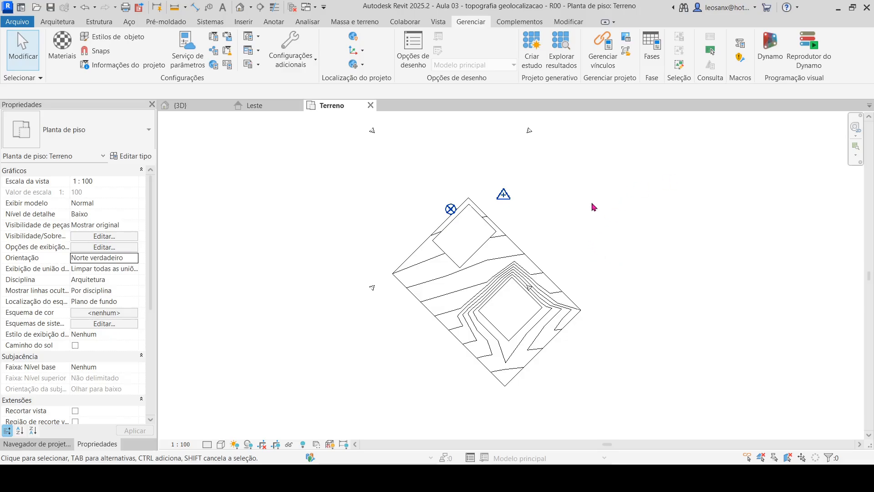
{"action": "middle_click_drag", "start_coordinate": [578, 250], "coordinate": [603, 244]}
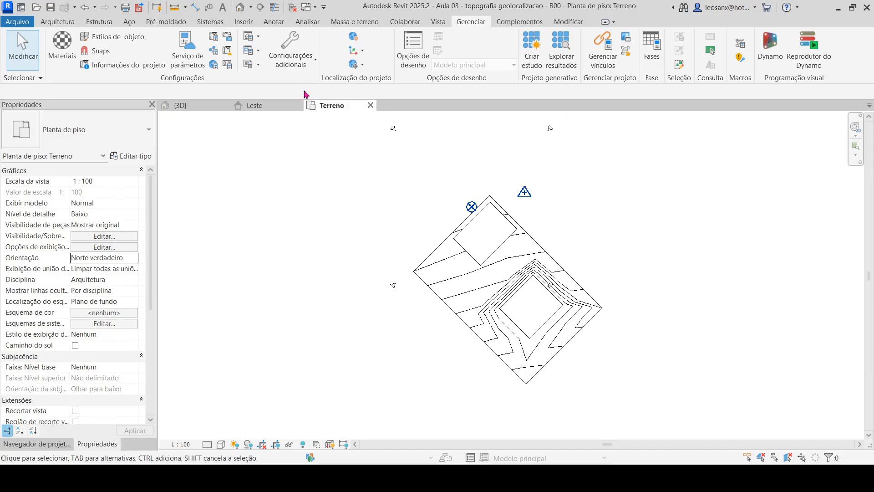
Step: Start placing an annotation symbol and load the north arrow family _Produtos_Arq_Bib_Norte 03 (1.100)
{"action": "left_click", "coordinate": [280, 24]}
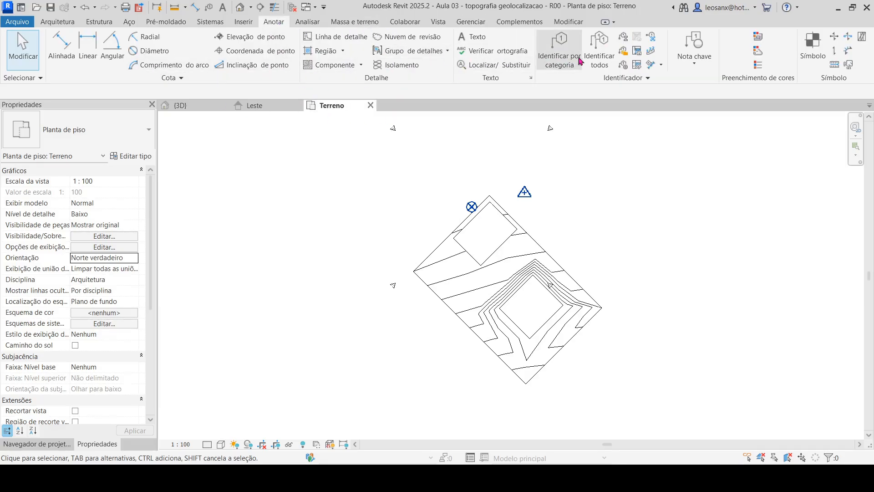
{"action": "left_click", "coordinate": [814, 46]}
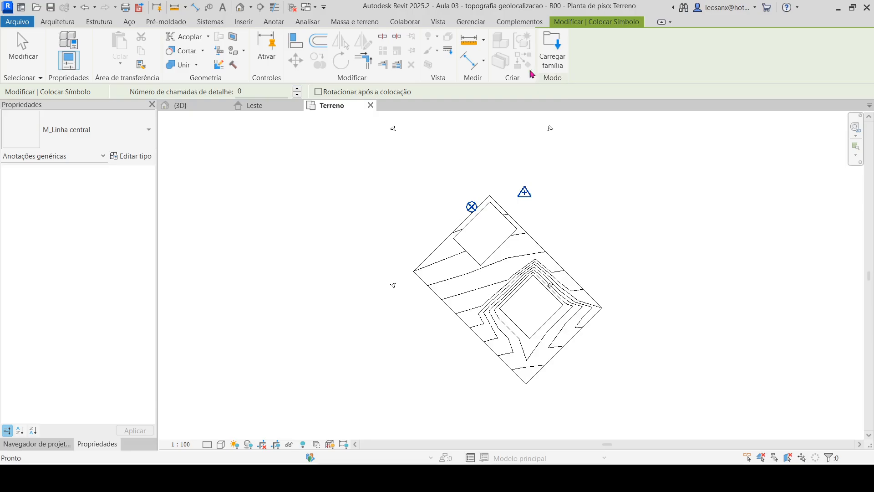
{"action": "left_click", "coordinate": [557, 59]}
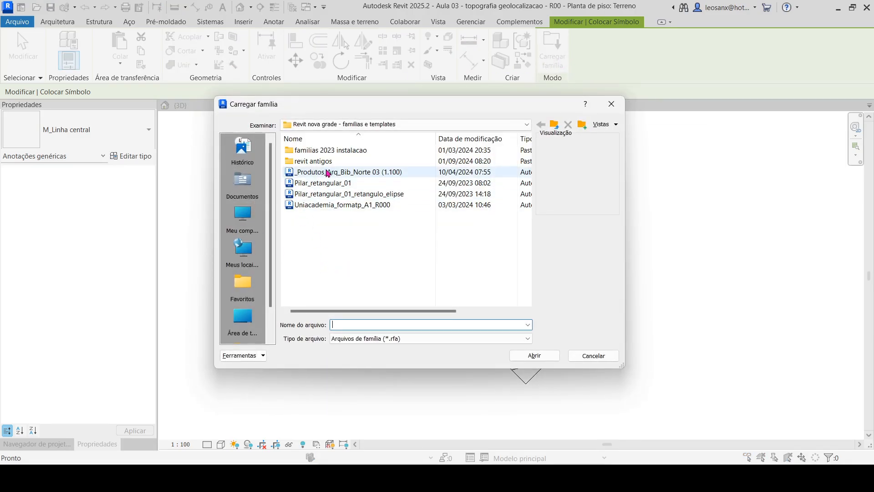
{"action": "left_click", "coordinate": [346, 172]}
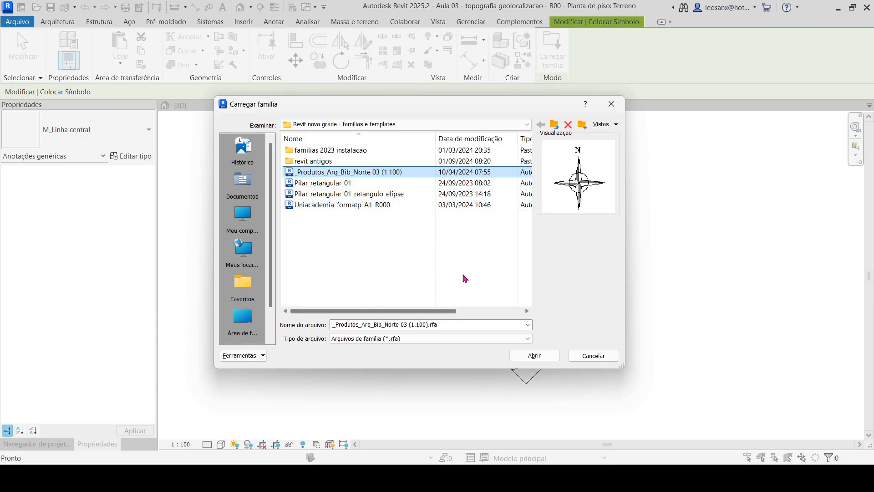
{"action": "left_click", "coordinate": [534, 355]}
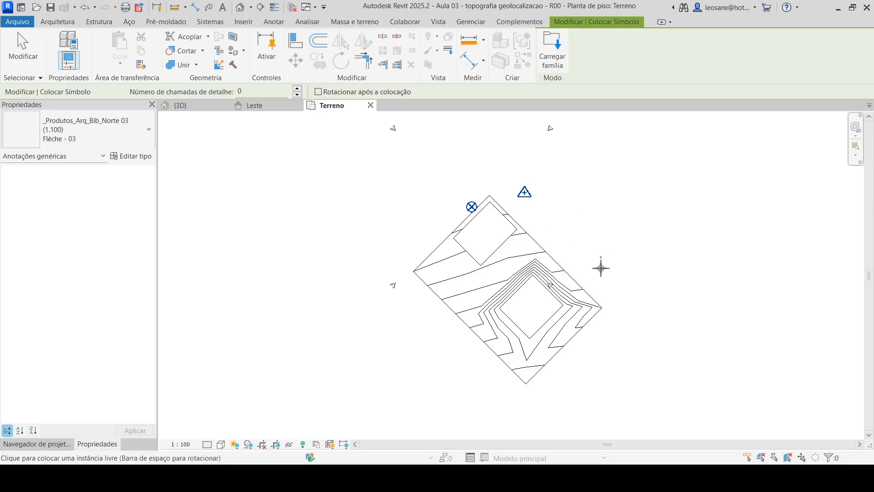
Step: Place the north arrow symbol in the empty area just above the terrain's right-hand corner and finish the command
{"action": "left_click", "coordinate": [601, 269]}
{"action": "key", "text": "Escape"}
{"action": "key", "text": "Escape"}
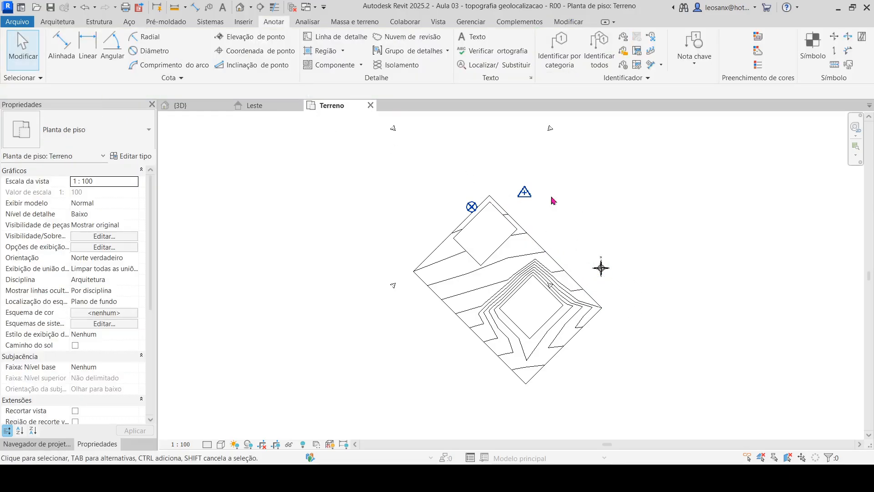
{"action": "scroll", "coordinate": [595, 278], "scroll_direction": "up", "scroll_amount": 2}
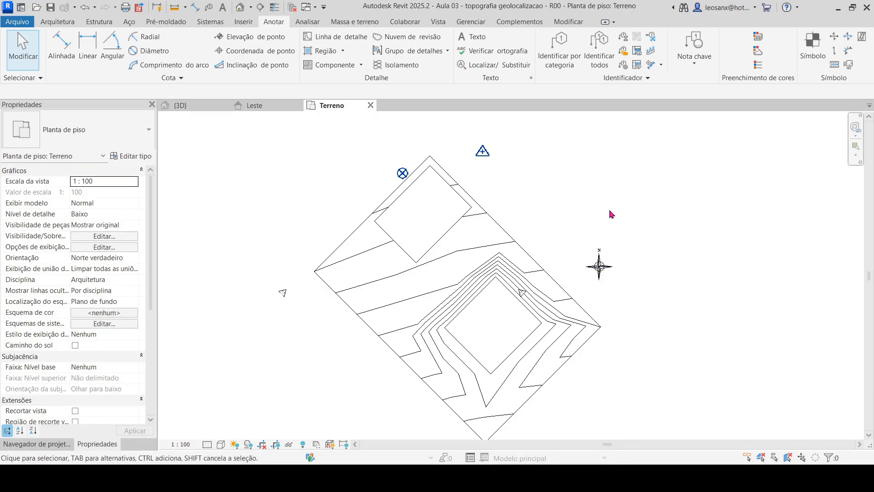
{"action": "scroll", "coordinate": [615, 261], "scroll_direction": "up", "scroll_amount": 2}
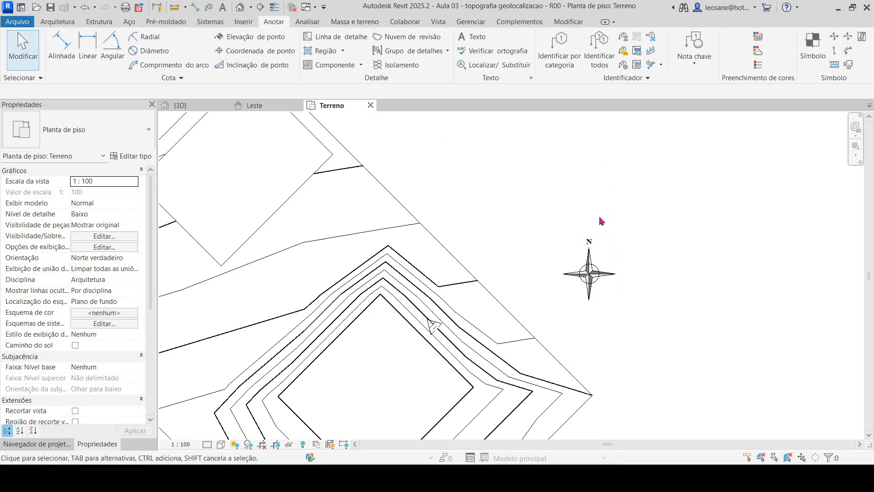
{"action": "scroll", "coordinate": [606, 206], "scroll_direction": "down", "scroll_amount": 2}
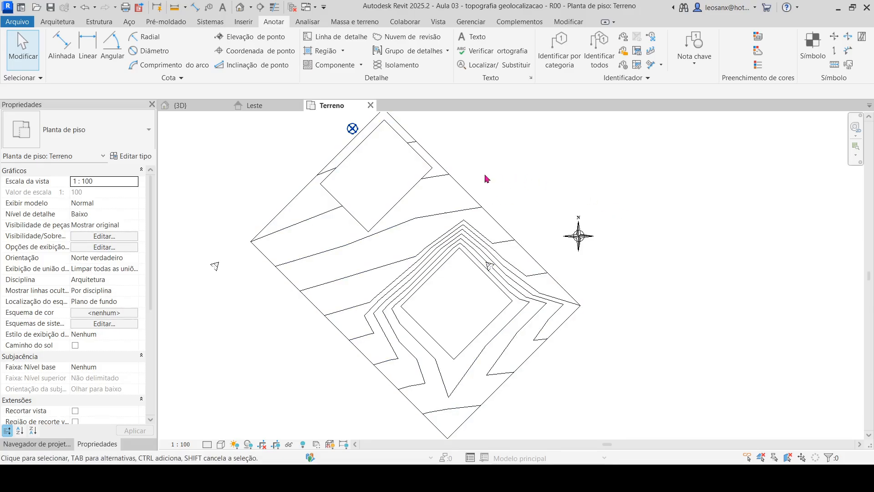
Step: Set the Terreno plan's orientation to Norte do projeto and inspect the north arrow's rotation relative to the terrain
{"action": "left_click", "coordinate": [141, 258]}
{"action": "left_click", "coordinate": [135, 258]}
{"action": "left_click", "coordinate": [117, 279]}
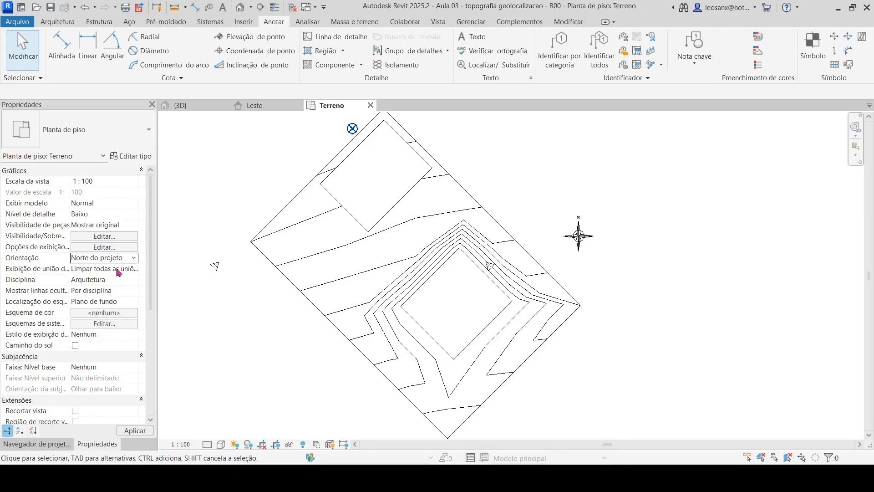
{"action": "scroll", "coordinate": [541, 384], "scroll_direction": "down", "scroll_amount": 2}
{"action": "scroll", "coordinate": [575, 159], "scroll_direction": "up", "scroll_amount": 8}
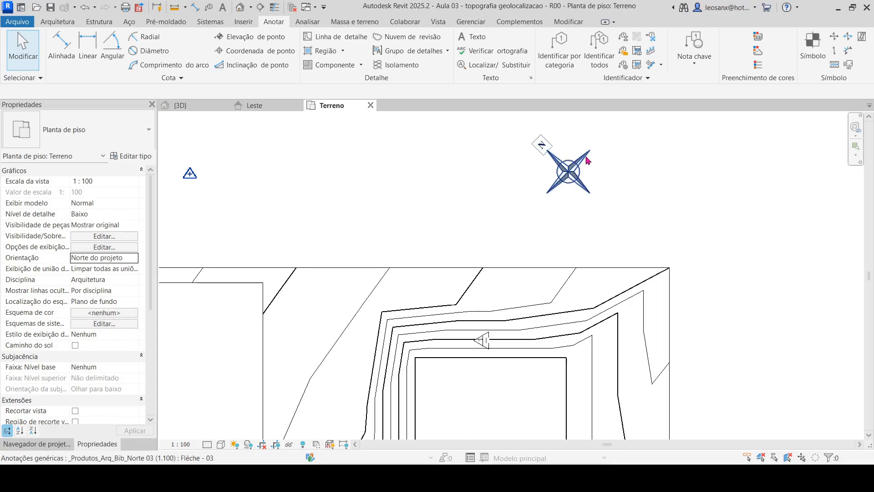
{"action": "scroll", "coordinate": [567, 219], "scroll_direction": "down", "scroll_amount": 5}
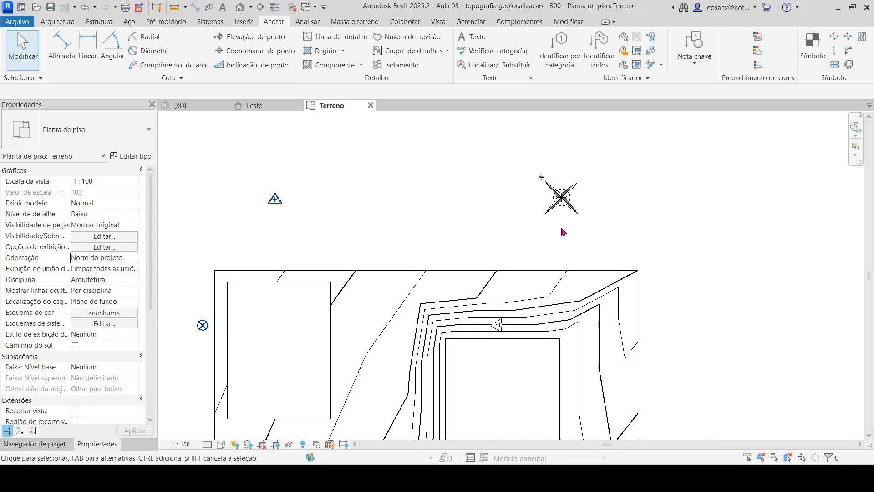
{"action": "scroll", "coordinate": [591, 190], "scroll_direction": "down", "scroll_amount": 1}
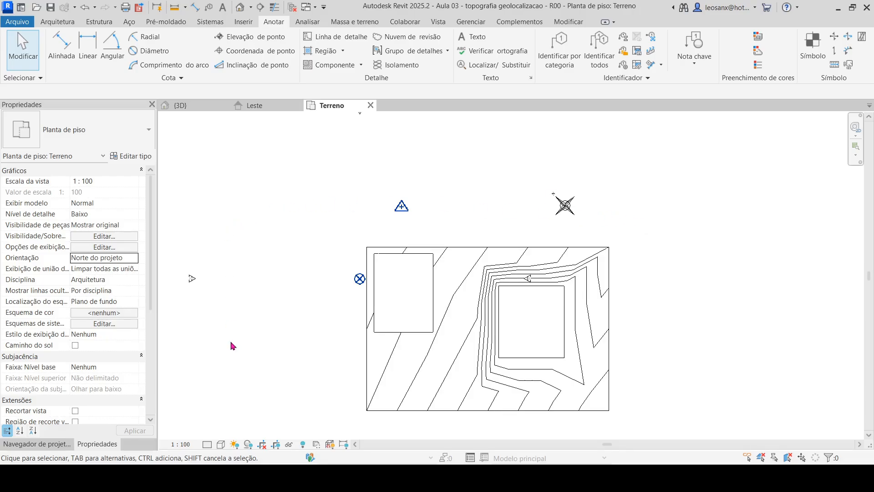
Step: Open the {3D} view and turn on the sun path using the project's specified location, date and time
{"action": "left_click", "coordinate": [45, 444]}
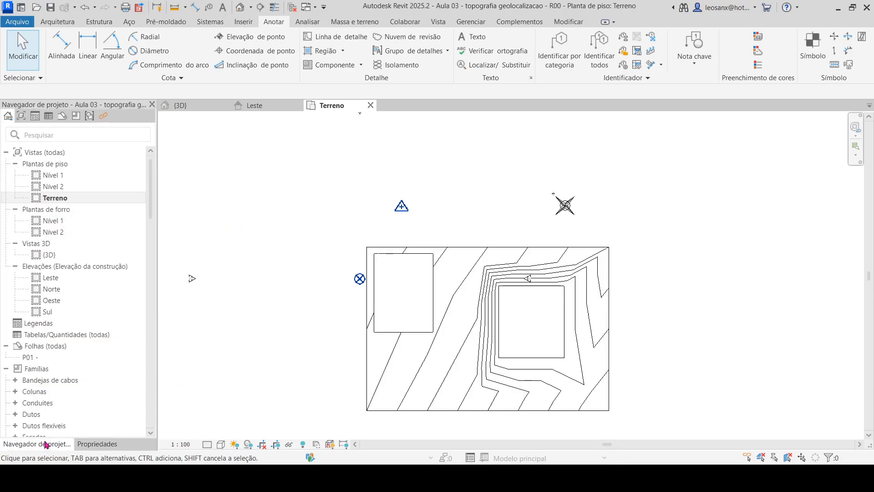
{"action": "double_click", "coordinate": [49, 255]}
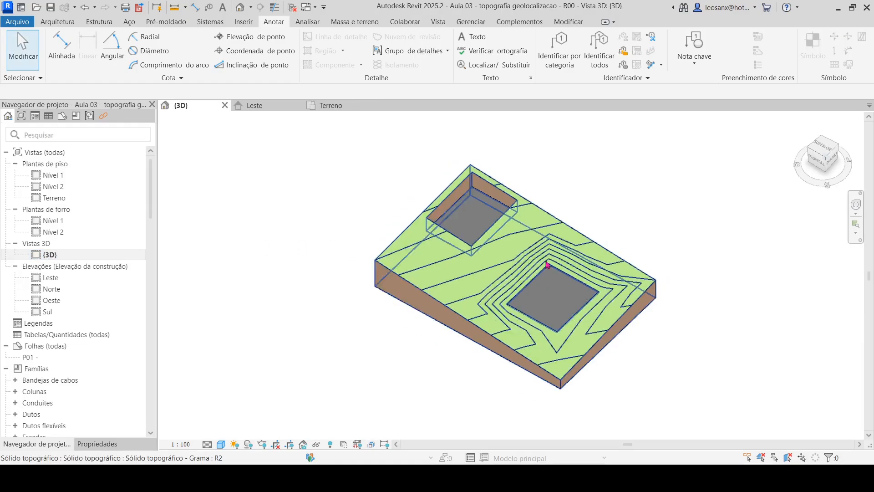
{"action": "scroll", "coordinate": [494, 292], "scroll_direction": "down", "scroll_amount": 4}
{"action": "scroll", "coordinate": [494, 293], "scroll_direction": "up", "scroll_amount": 2}
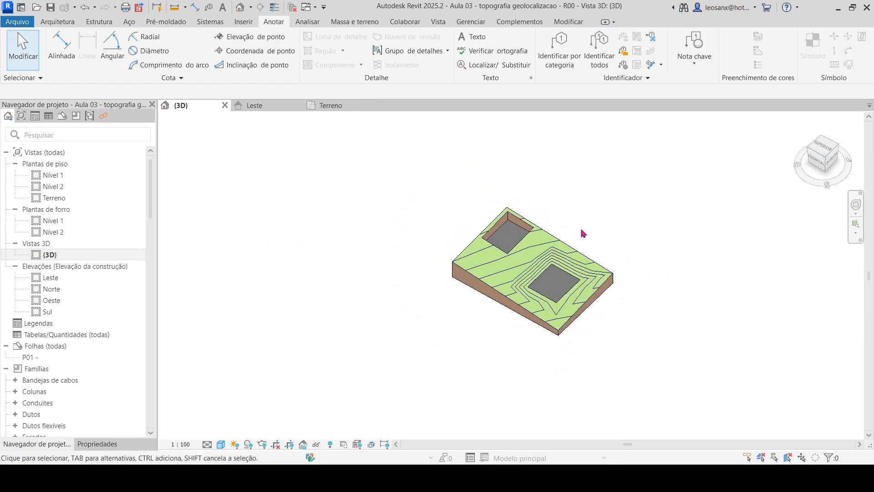
{"action": "middle_click_drag", "start_coordinate": [581, 230], "coordinate": [547, 246]}
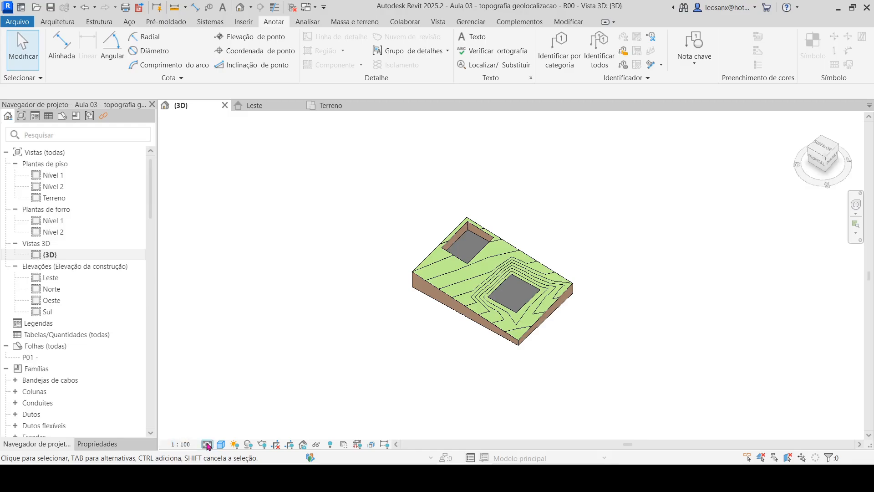
{"action": "left_click", "coordinate": [234, 445]}
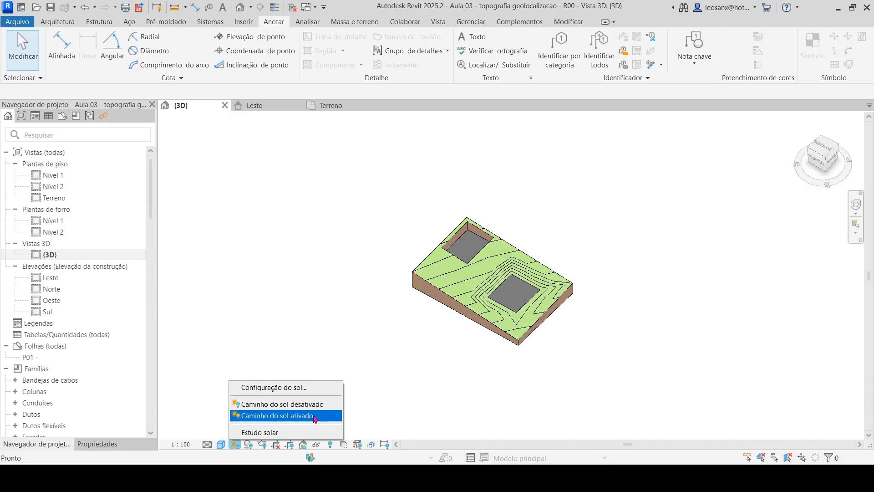
{"action": "left_click", "coordinate": [266, 415]}
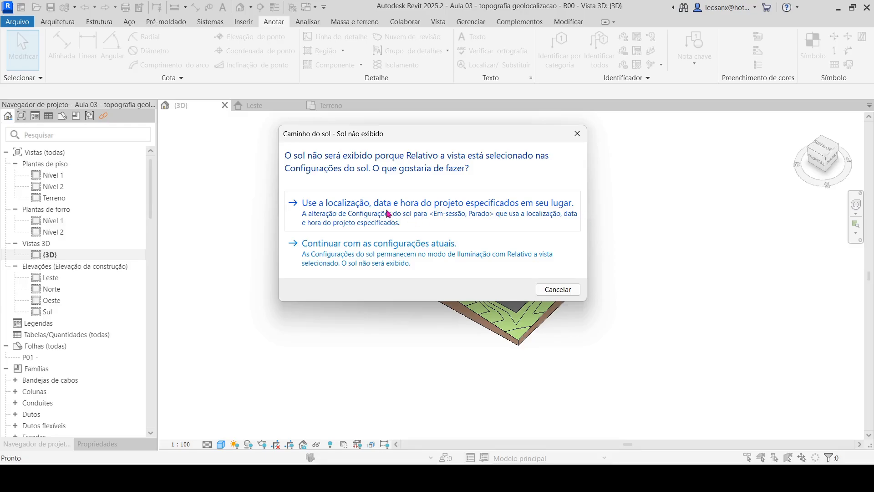
{"action": "left_click", "coordinate": [342, 213]}
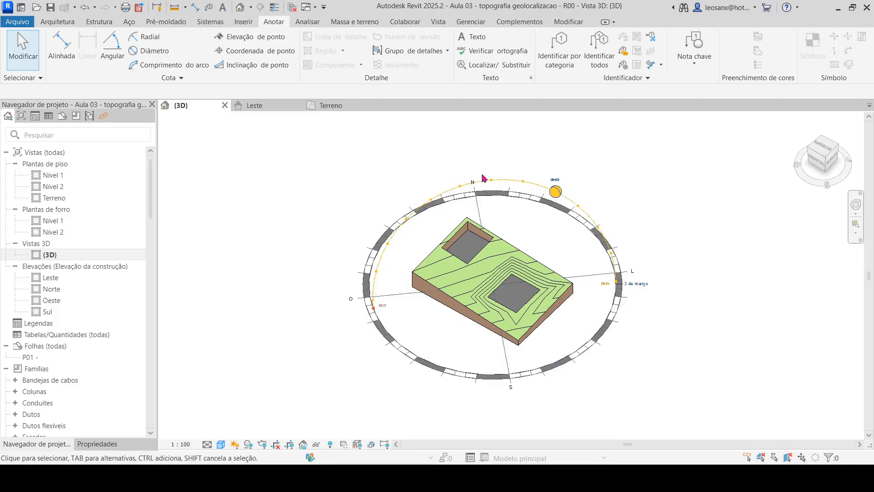
Step: Move the sun along its path to 09:00 and turn on shadows in the 3D view
{"action": "scroll", "coordinate": [519, 275], "scroll_direction": "up", "scroll_amount": 3}
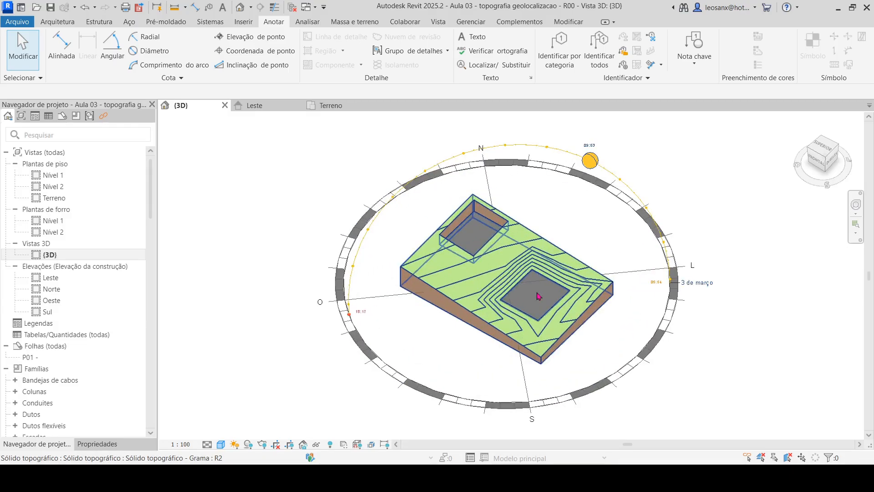
{"action": "scroll", "coordinate": [534, 193], "scroll_direction": "down", "scroll_amount": 2}
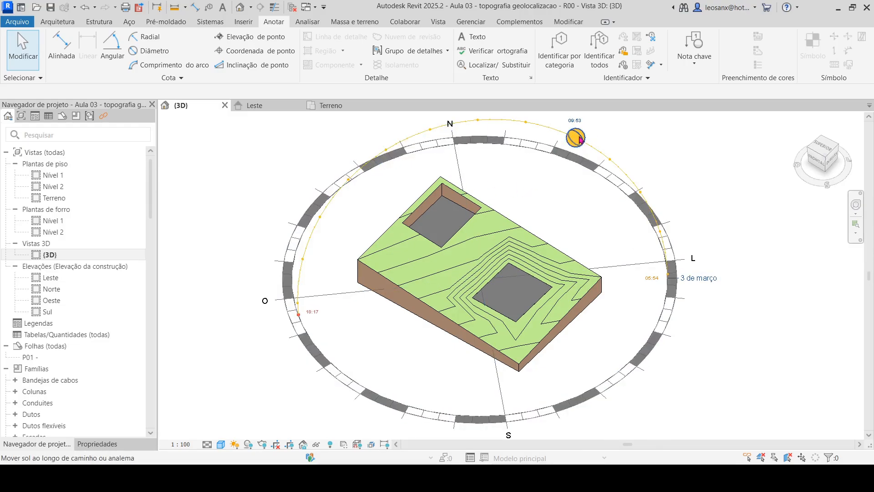
{"action": "middle_click_drag", "start_coordinate": [601, 222], "coordinate": [612, 242]}
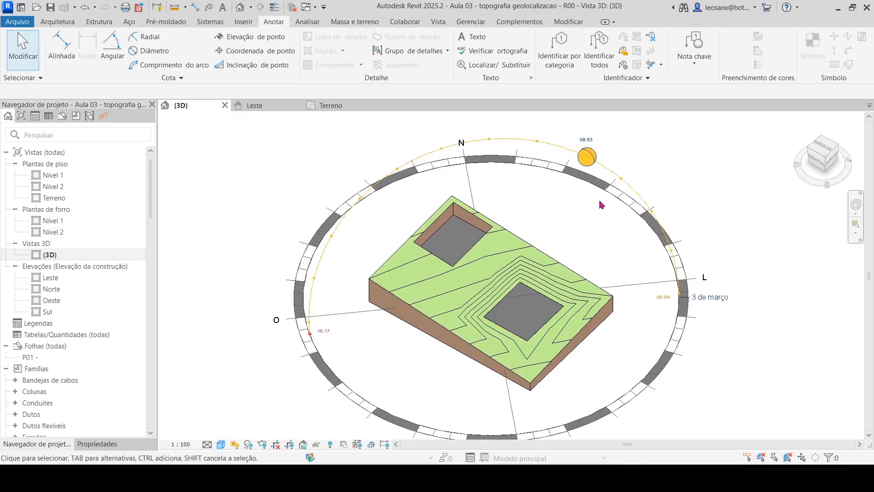
{"action": "left_click_drag", "start_coordinate": [591, 162], "coordinate": [614, 186]}
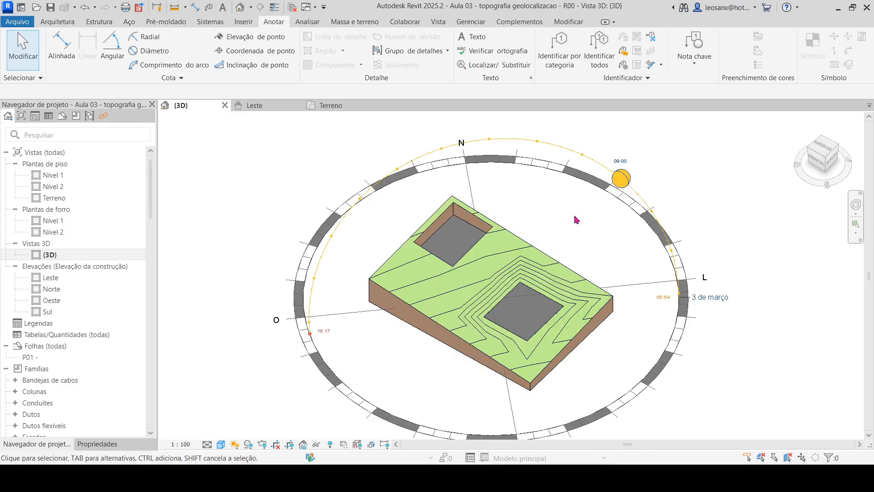
{"action": "left_click", "coordinate": [248, 444]}
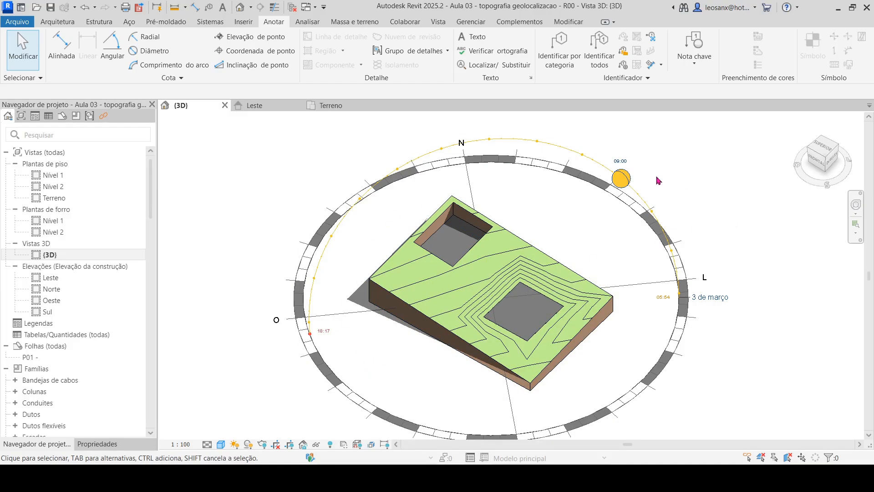
Step: Move the sun along its path to 15:00 and set the sun path date to 10 de outubro
{"action": "left_click_drag", "start_coordinate": [626, 181], "coordinate": [368, 211]}
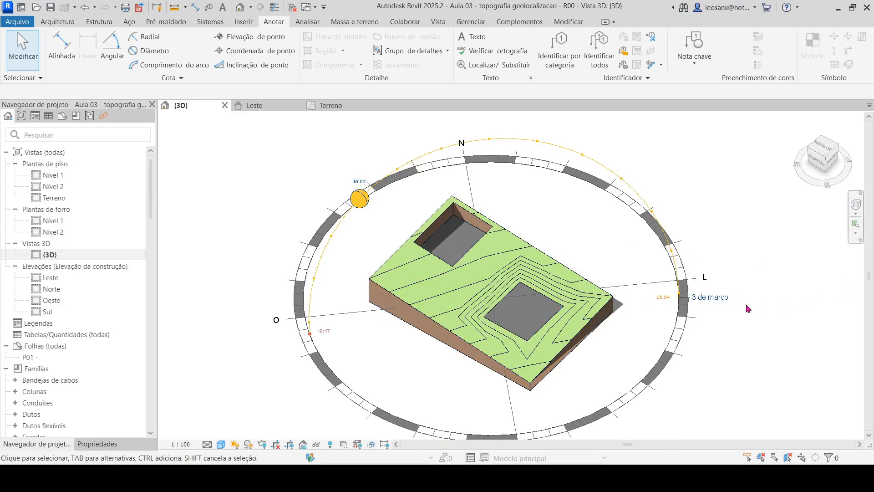
{"action": "left_click", "coordinate": [715, 299]}
{"action": "left_click", "coordinate": [747, 269]}
{"action": "left_click", "coordinate": [705, 301]}
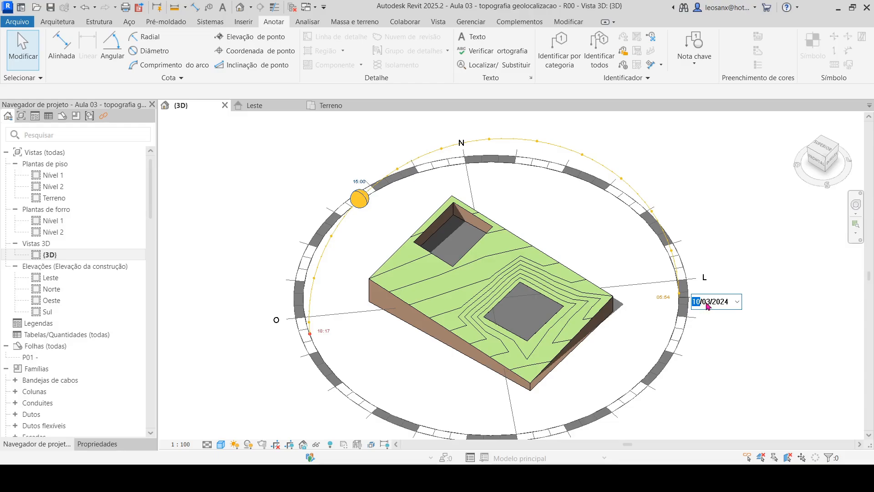
{"action": "left_click", "coordinate": [707, 302]}
{"action": "key", "text": "Return"}
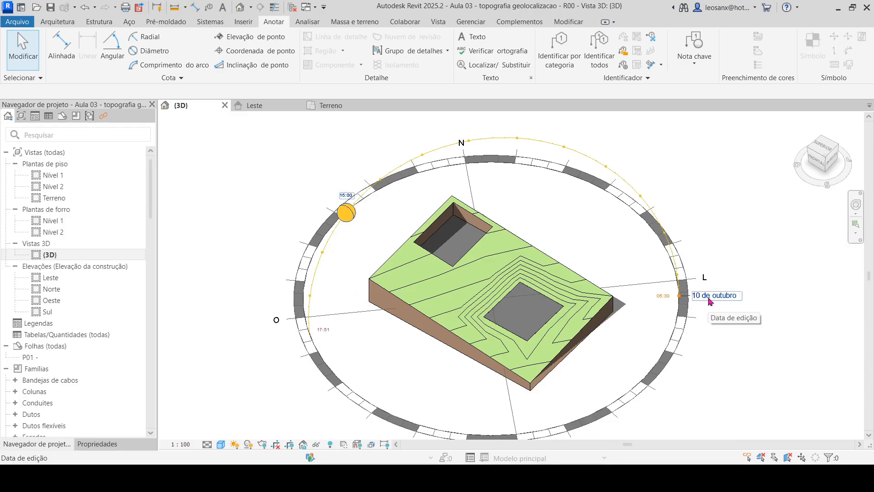
Step: Set the sun's time on the 10 de outubro path to 09:00 to study the terrain's shadows
{"action": "left_click", "coordinate": [345, 199]}
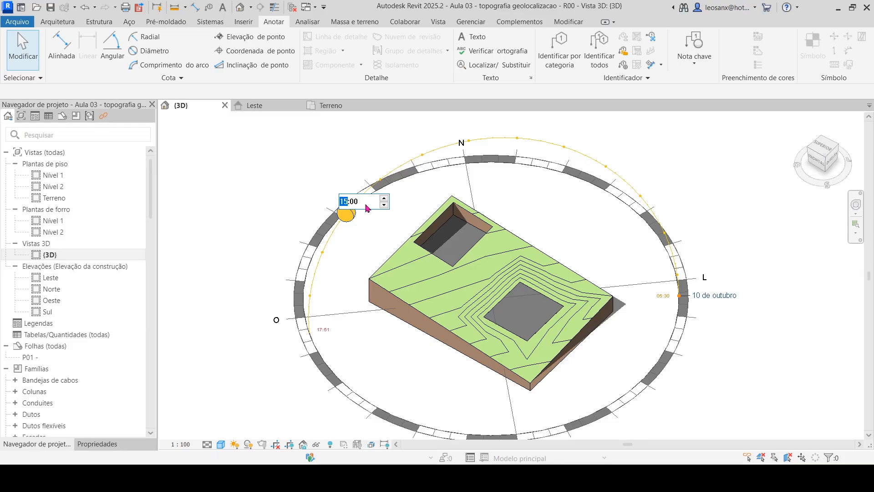
{"action": "key", "text": "Return"}
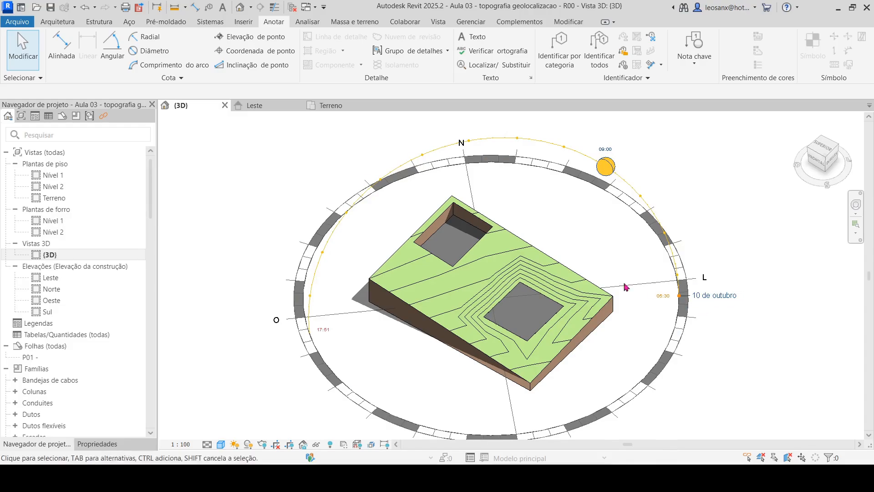
{"action": "middle_click_drag", "start_coordinate": [634, 328], "coordinate": [633, 292], "text": "shift"}
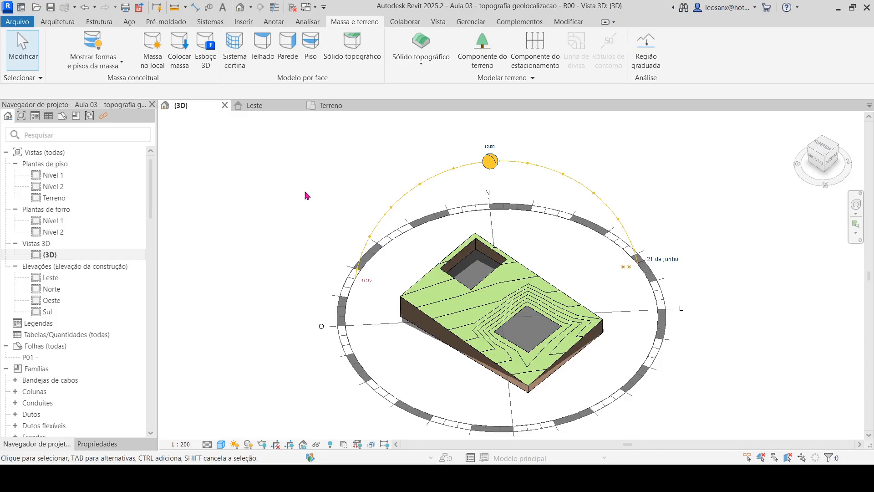
Step: Switch the sun settings to a Dia único study using the preset Estudo solar do solstício do verão
{"action": "left_click", "coordinate": [239, 443]}
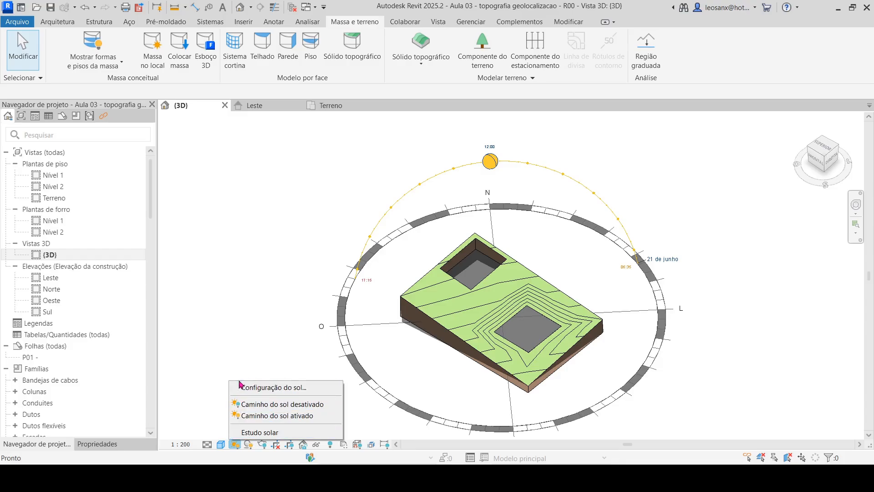
{"action": "left_click", "coordinate": [299, 388]}
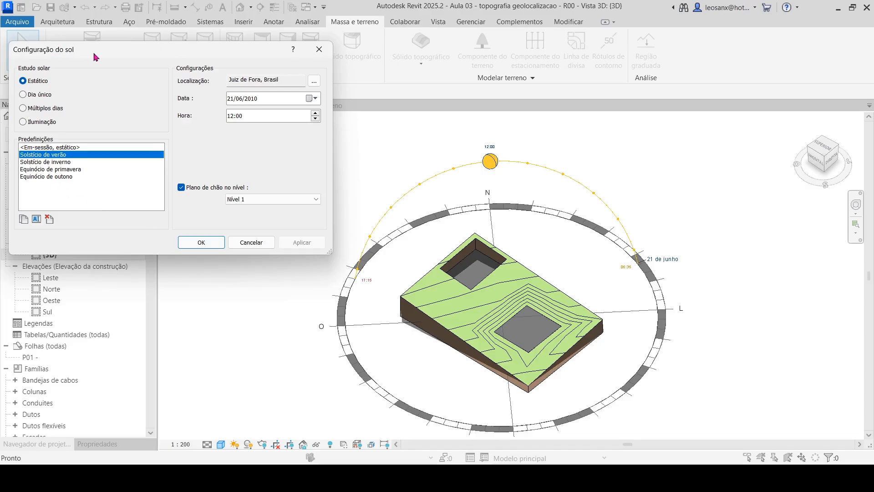
{"action": "left_click_drag", "start_coordinate": [96, 57], "coordinate": [93, 81]}
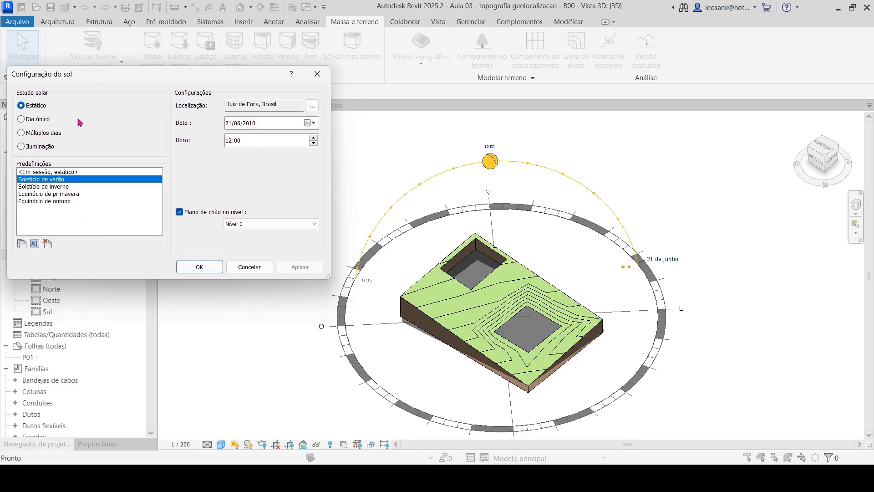
{"action": "left_click", "coordinate": [62, 187]}
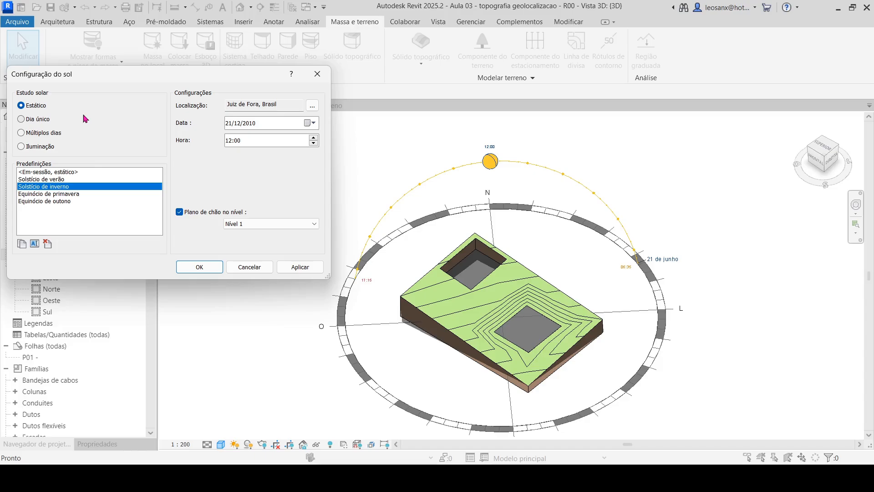
{"action": "left_click", "coordinate": [22, 119]}
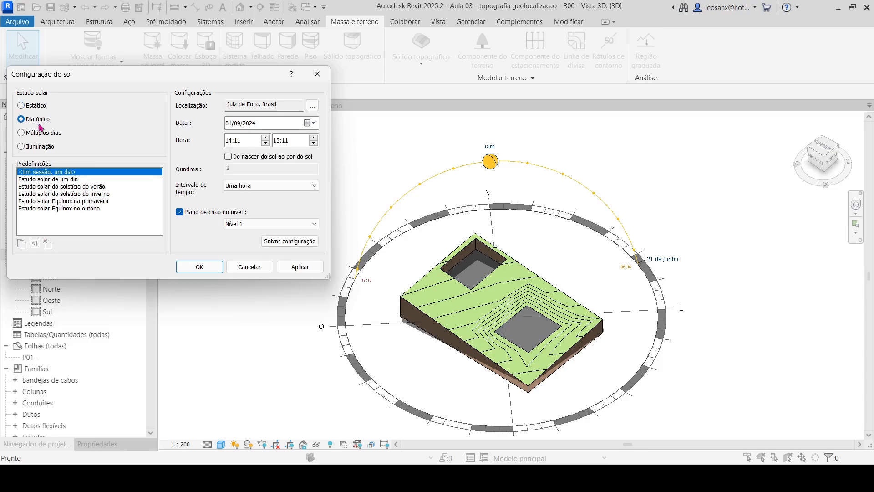
{"action": "left_click", "coordinate": [62, 186]}
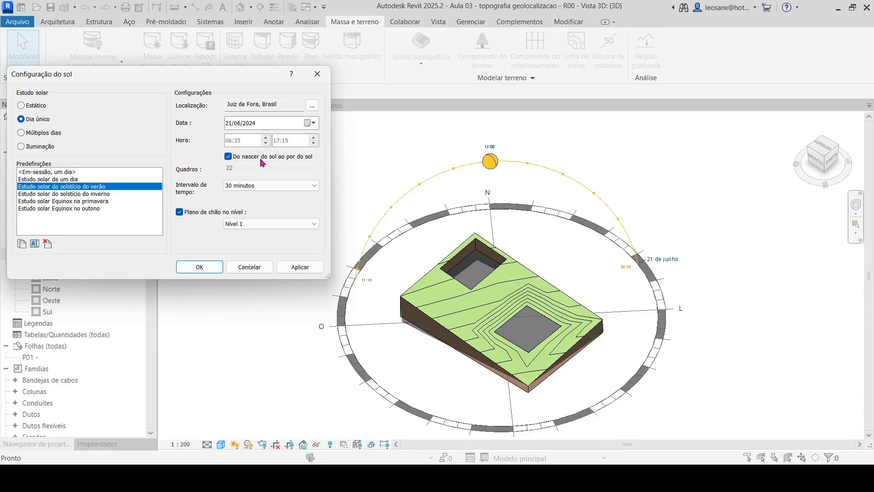
Step: Keep the study running from sunrise to sunset, set its time interval to 15 minutes and apply the sun settings
{"action": "left_click", "coordinate": [228, 157]}
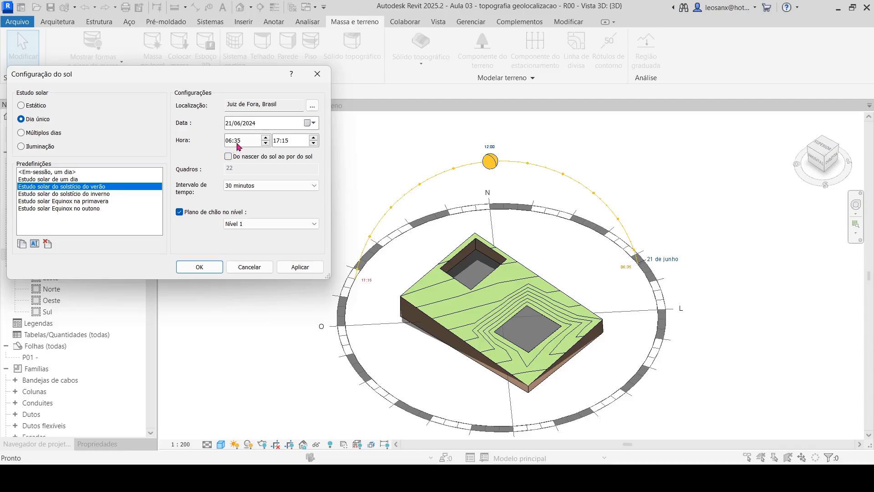
{"action": "left_click", "coordinate": [228, 157]}
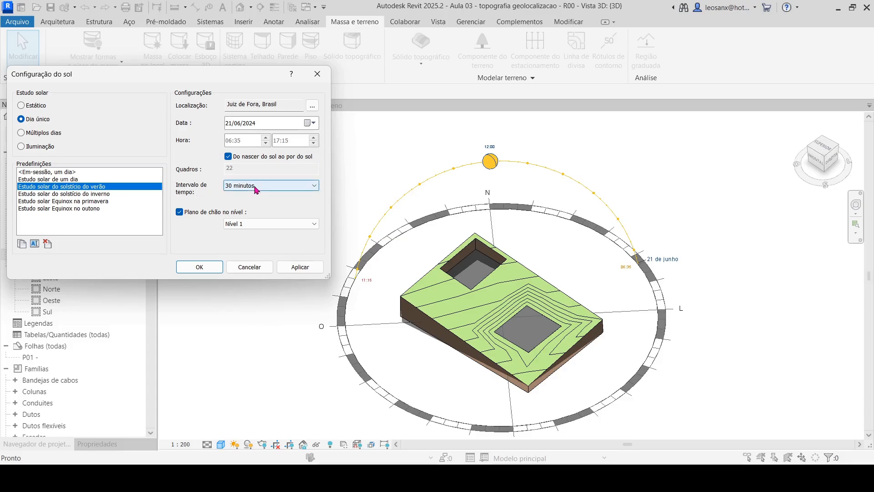
{"action": "left_click", "coordinate": [256, 186]}
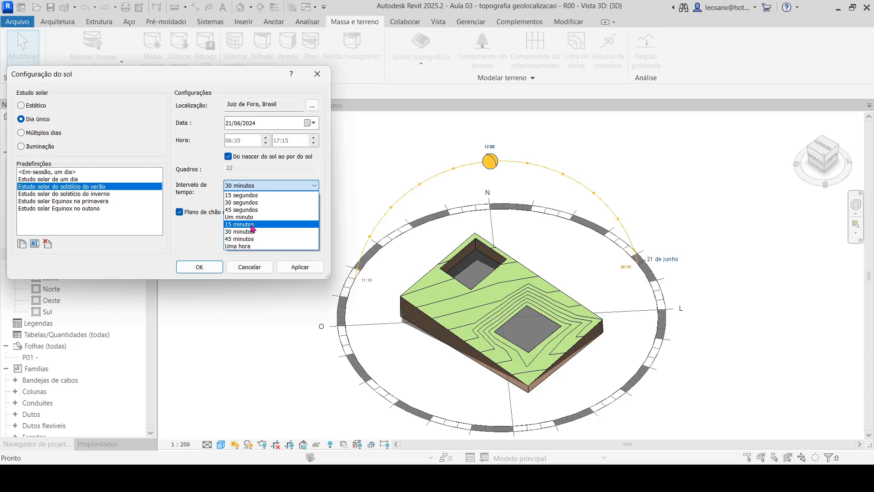
{"action": "left_click", "coordinate": [251, 225]}
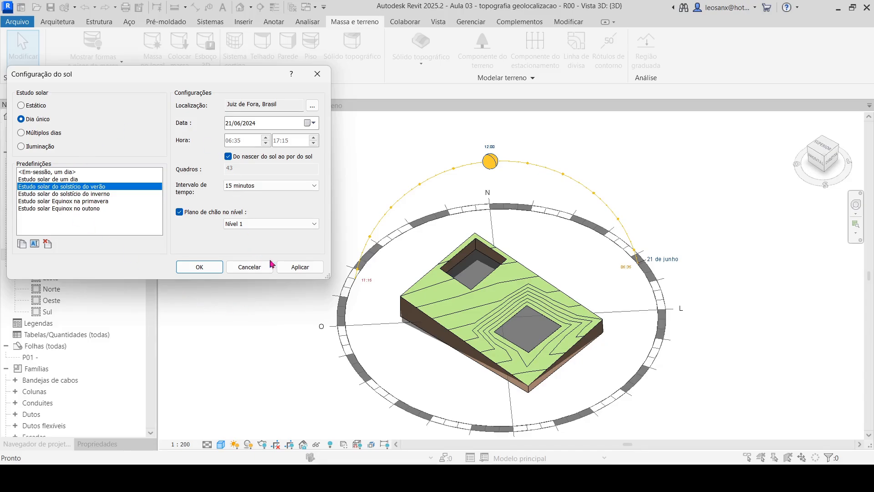
{"action": "left_click", "coordinate": [294, 267]}
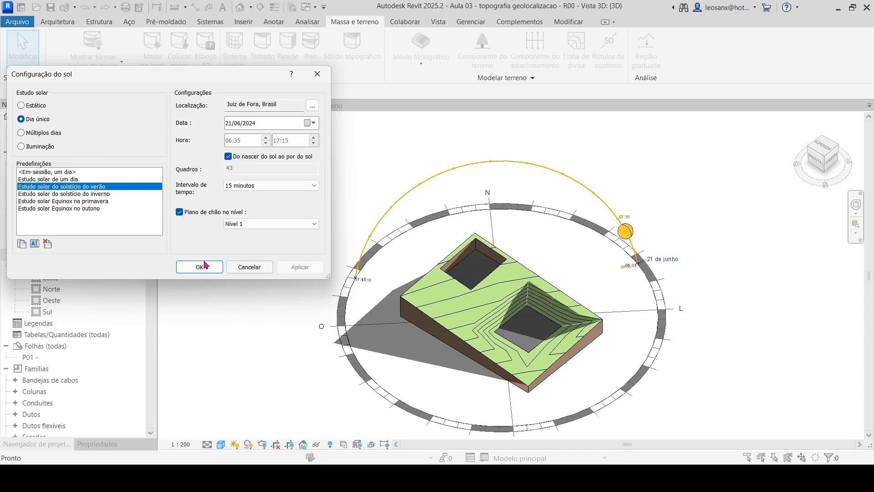
{"action": "left_click", "coordinate": [201, 267]}
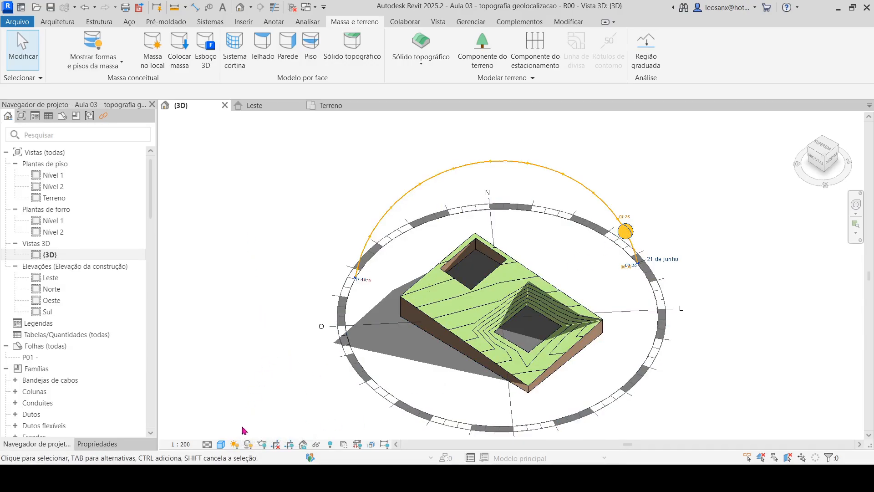
Step: Run the solar study animation in a continuous loop, raise its speed to 7 and stop the playback
{"action": "left_click", "coordinate": [234, 444]}
{"action": "left_click", "coordinate": [249, 433]}
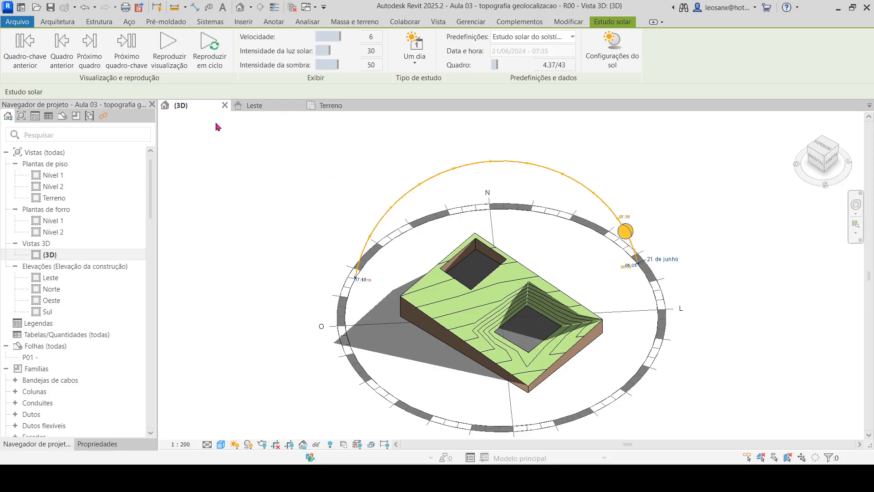
{"action": "left_click", "coordinate": [170, 54]}
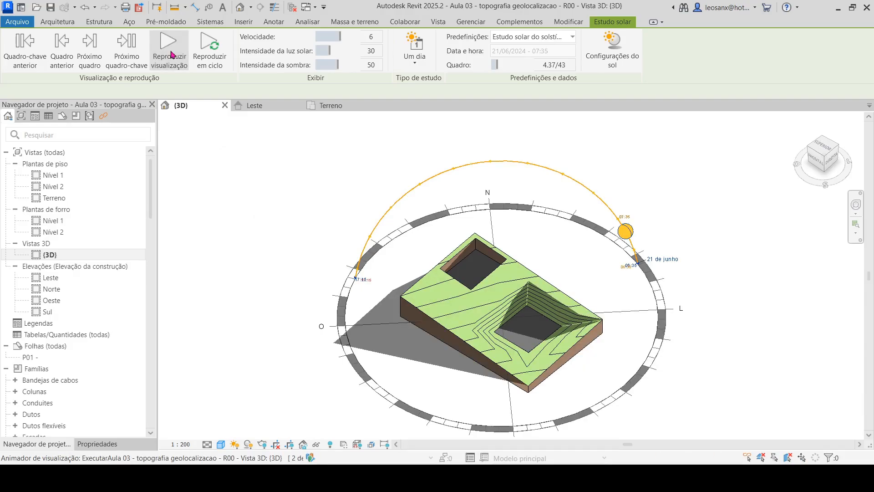
{"action": "left_click", "coordinate": [213, 58]}
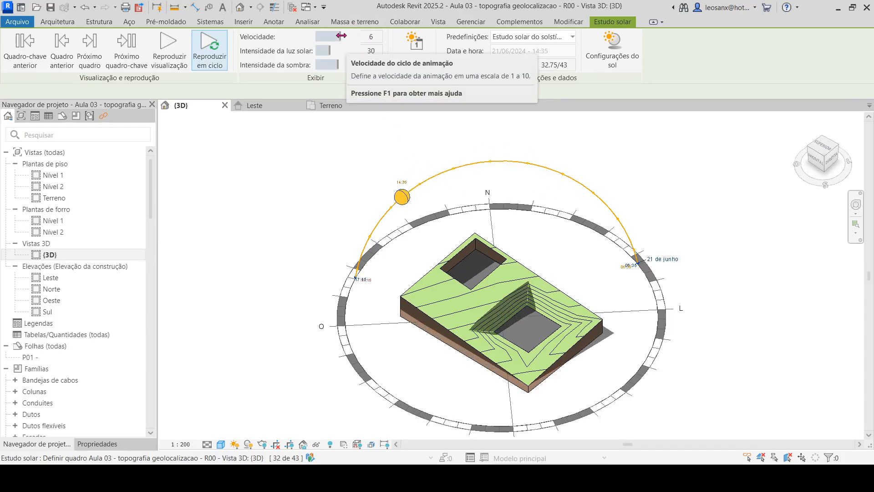
{"action": "mouse_move", "coordinate": [341, 36]}
{"action": "left_mouse_down"}
{"action": "mouse_move", "coordinate": [327, 40]}
{"action": "mouse_move", "coordinate": [359, 37]}
{"action": "mouse_move", "coordinate": [344, 38]}
{"action": "left_mouse_up"}
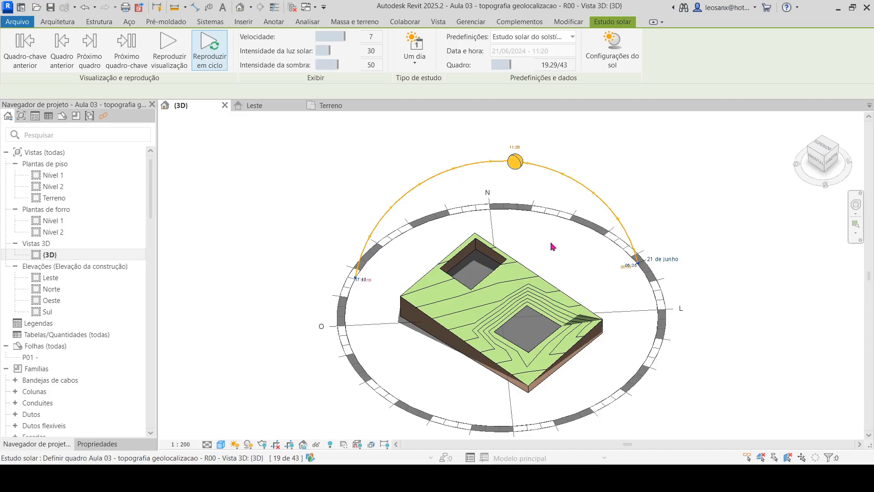
{"action": "left_click", "coordinate": [214, 49]}
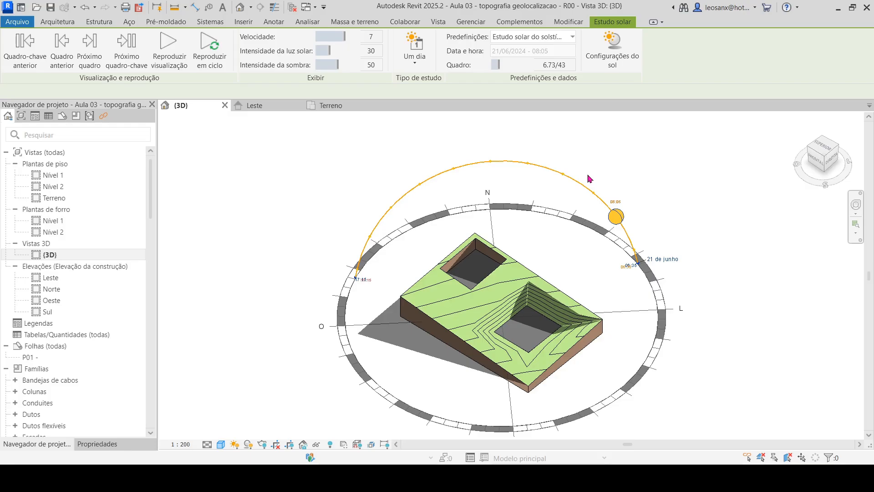
Step: Start exporting the solar study animation with all frames, 15 frames per second and the Cores consistentes visual style
{"action": "key", "text": "alt+Tab"}
{"action": "left_click", "coordinate": [19, 22]}
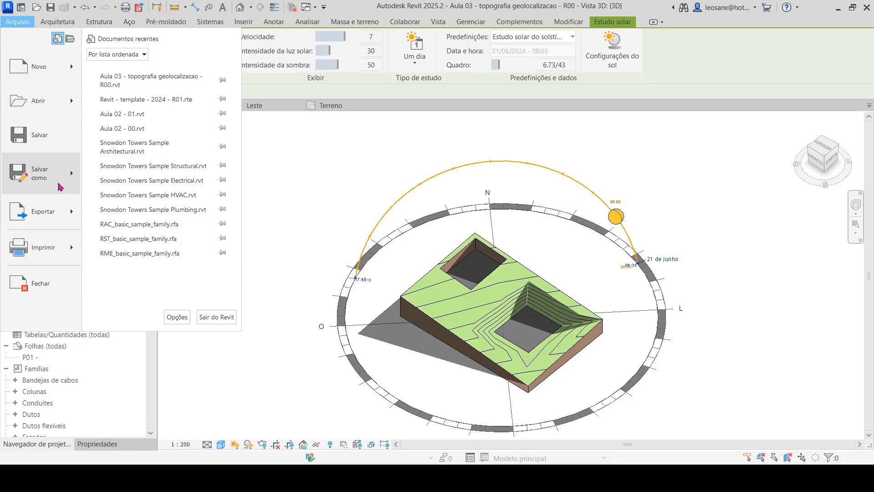
{"action": "mouse_move", "coordinate": [66, 219]}
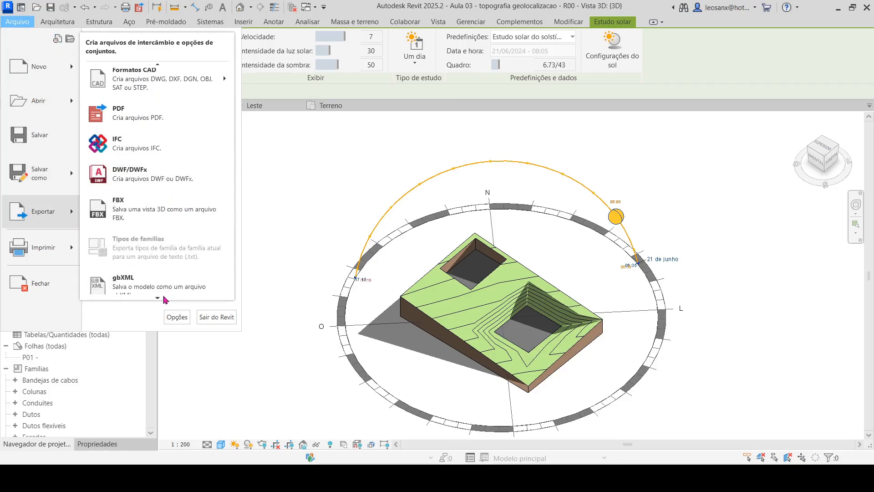
{"action": "mouse_move", "coordinate": [162, 299]}
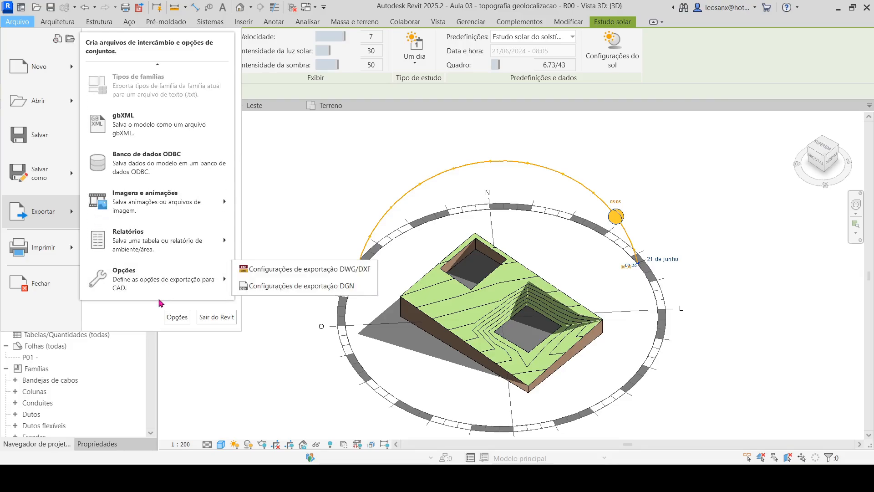
{"action": "mouse_move", "coordinate": [158, 68]}
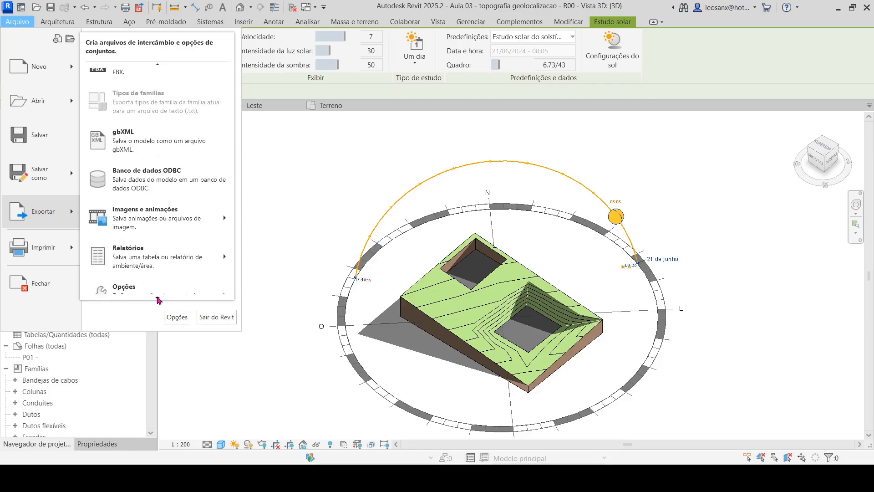
{"action": "mouse_move", "coordinate": [151, 207]}
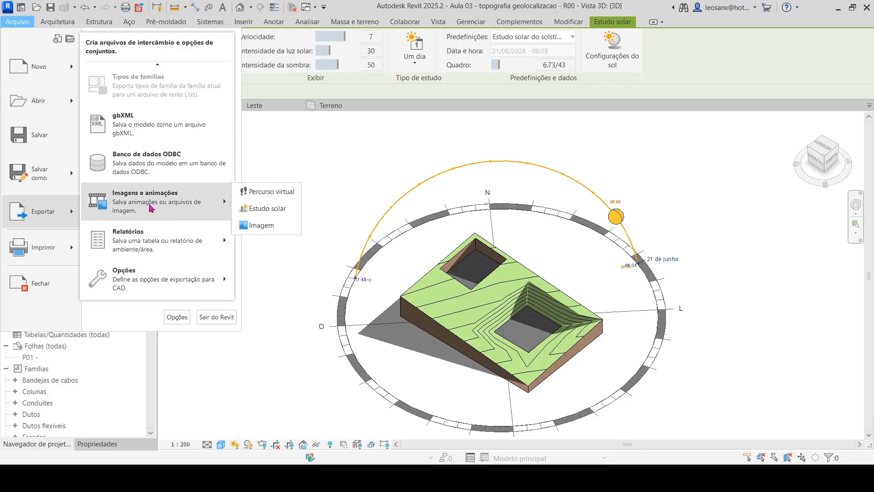
{"action": "left_click", "coordinate": [125, 212]}
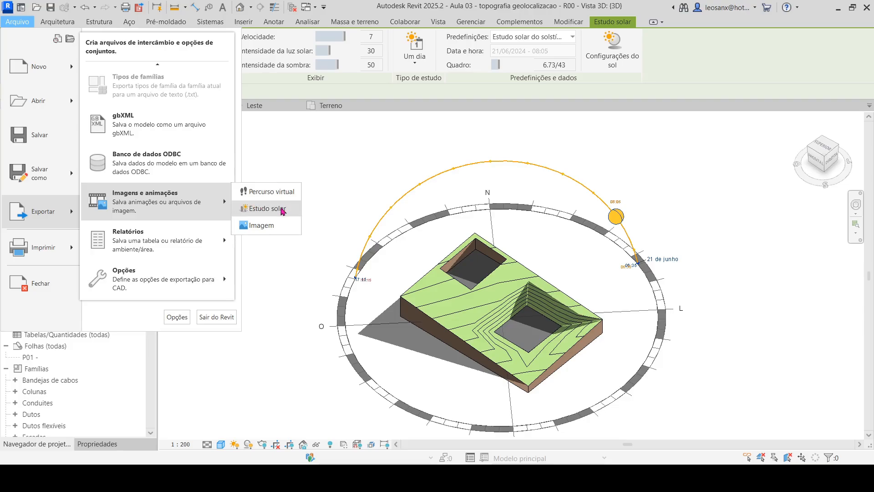
{"action": "left_click", "coordinate": [282, 210]}
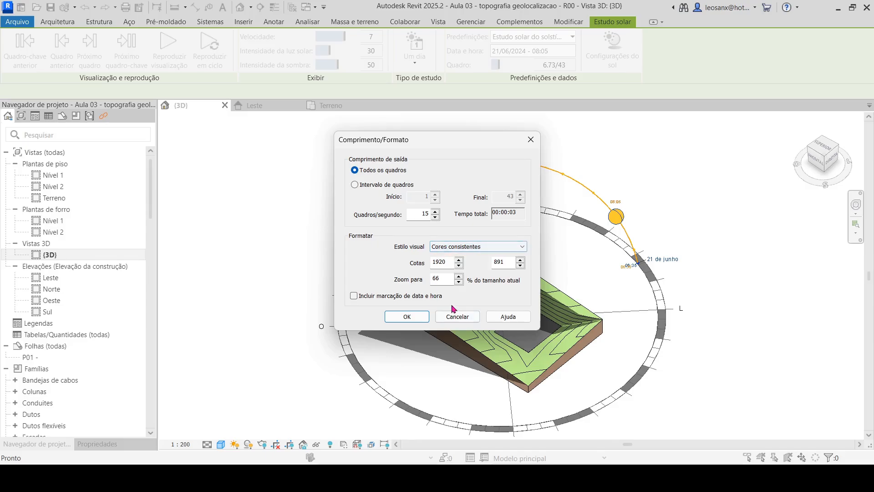
{"action": "left_click", "coordinate": [522, 248]}
{"action": "left_click", "coordinate": [523, 249]}
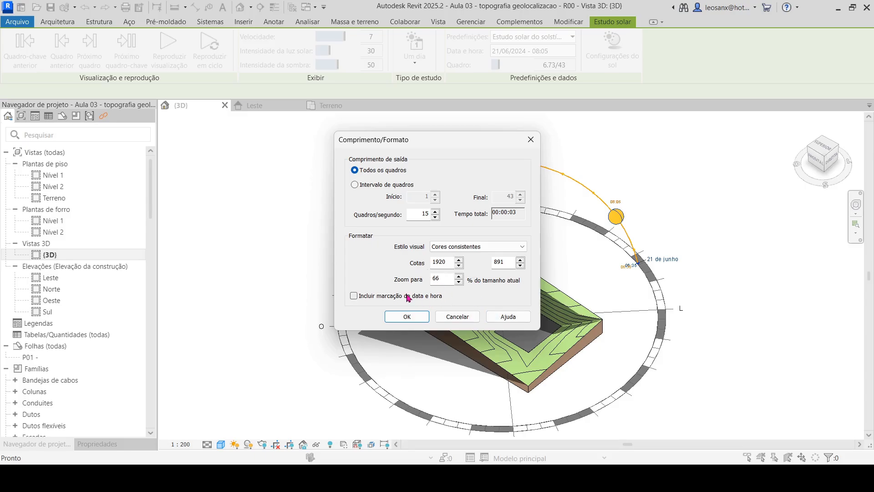
{"action": "left_click", "coordinate": [403, 316]}
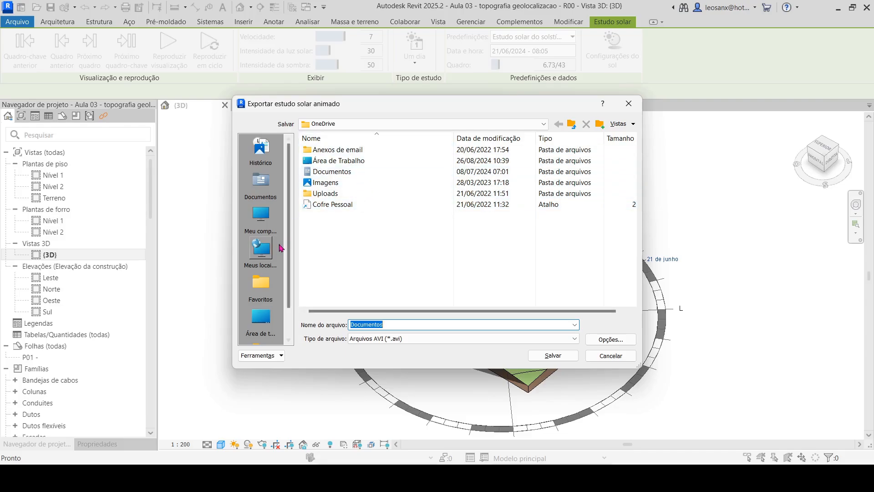
Step: Choose the folder Revit nova grade - familias e templates, inside CES on the S: drive, as the export location
{"action": "left_click", "coordinate": [437, 125]}
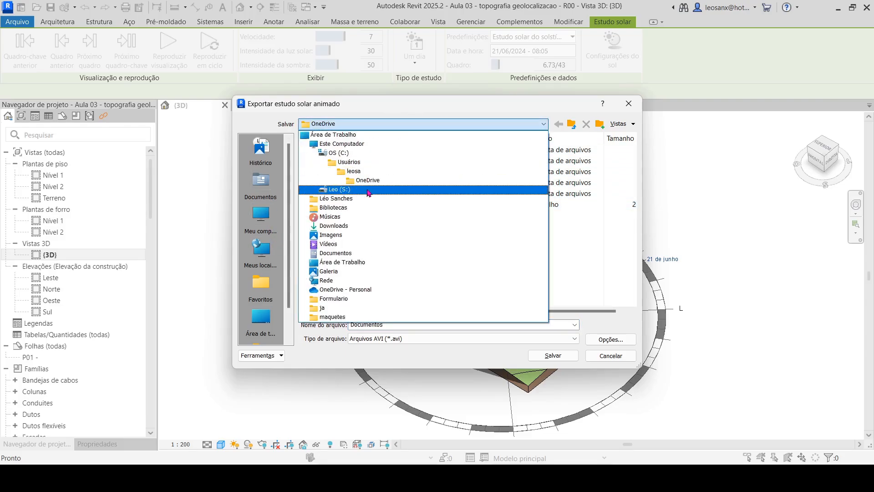
{"action": "left_click", "coordinate": [375, 190]}
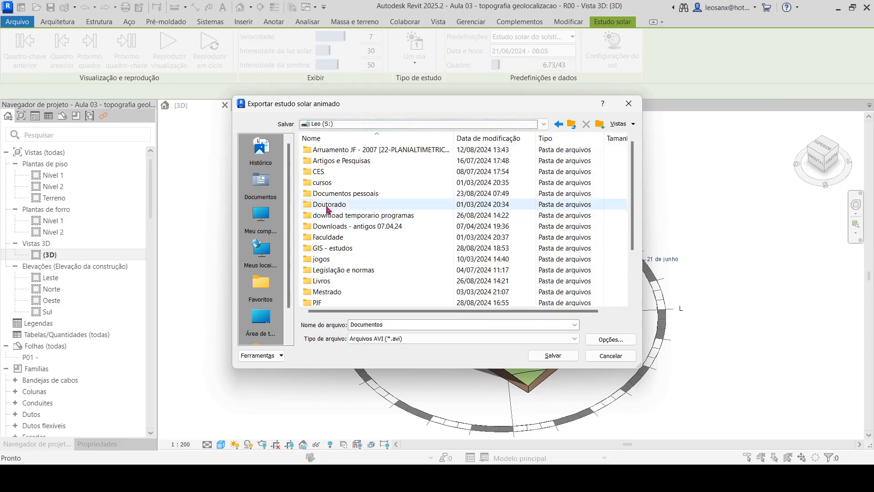
{"action": "double_click", "coordinate": [326, 171]}
{"action": "scroll", "coordinate": [350, 214], "scroll_direction": "down", "scroll_amount": 6}
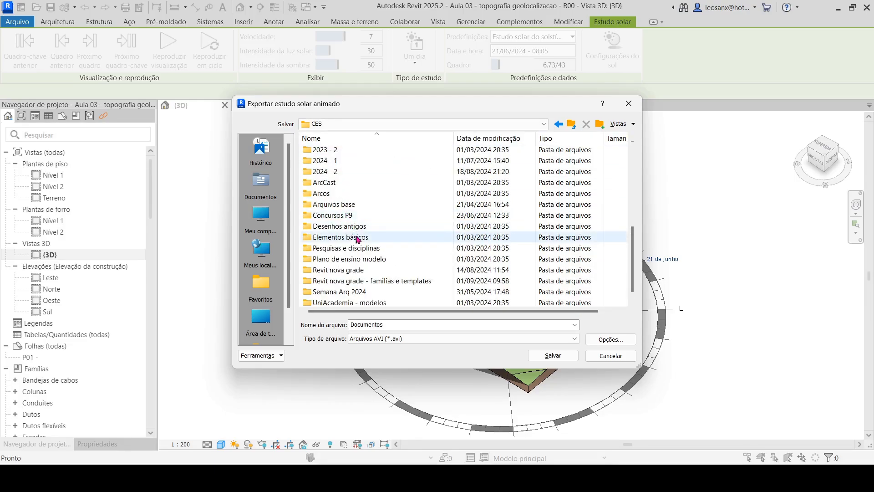
{"action": "double_click", "coordinate": [384, 272]}
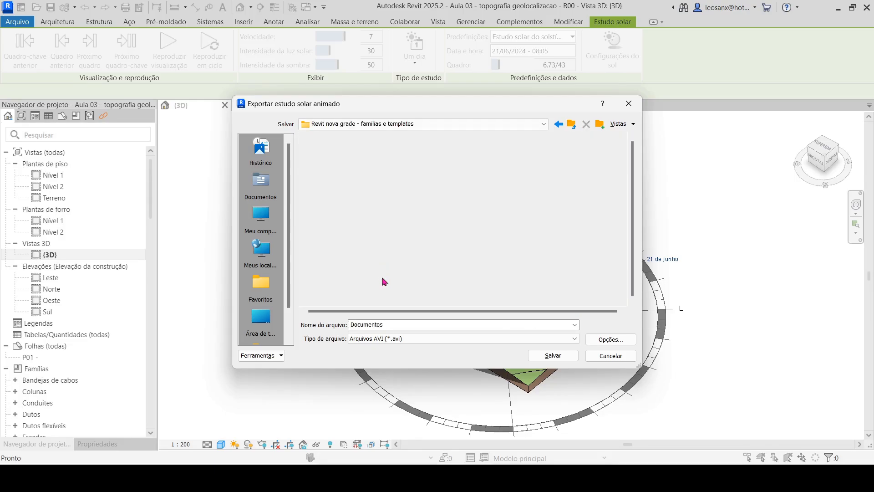
Step: Name the exported solar study "estudo solar - R00", keep the AVI (*.avi) file type and save it
{"action": "double_click", "coordinate": [388, 324]}
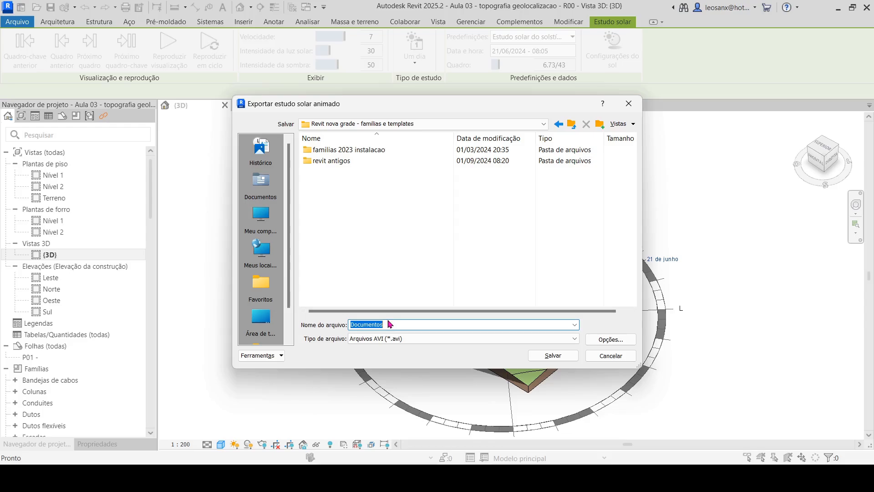
{"action": "type", "text": "estudo solar - R00"}
{"action": "left_click", "coordinate": [524, 338]}
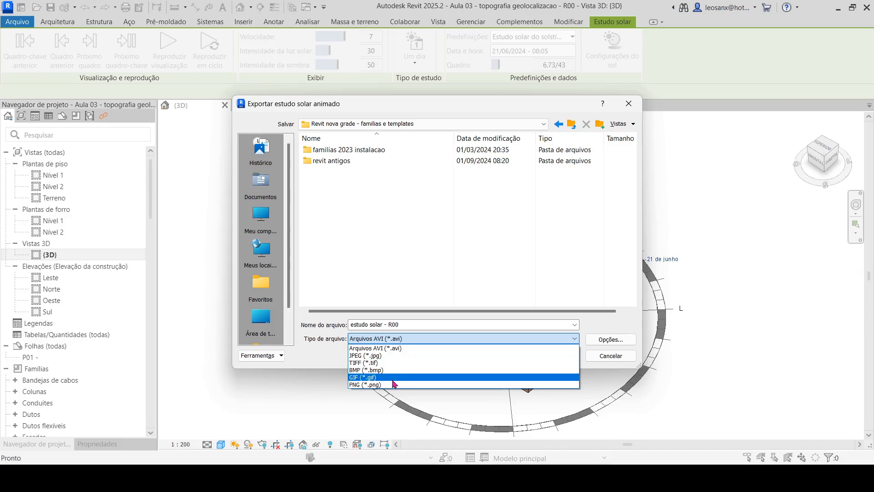
{"action": "left_click", "coordinate": [391, 347]}
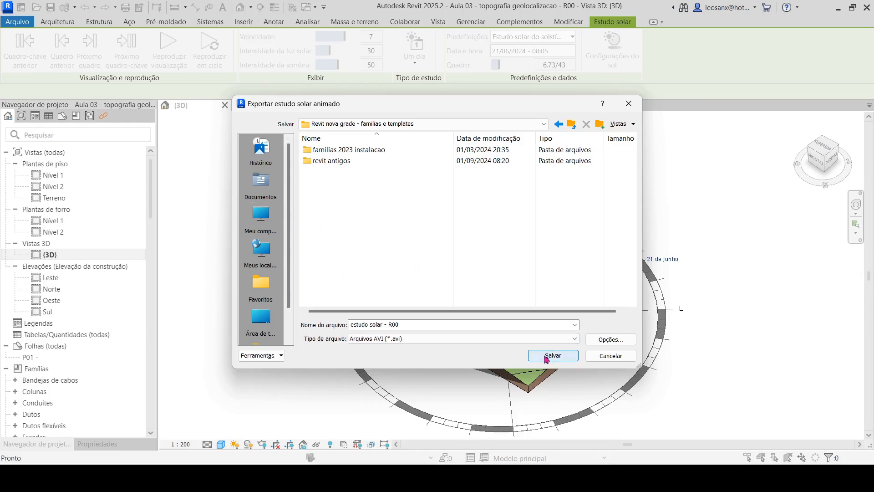
{"action": "left_click", "coordinate": [545, 356]}
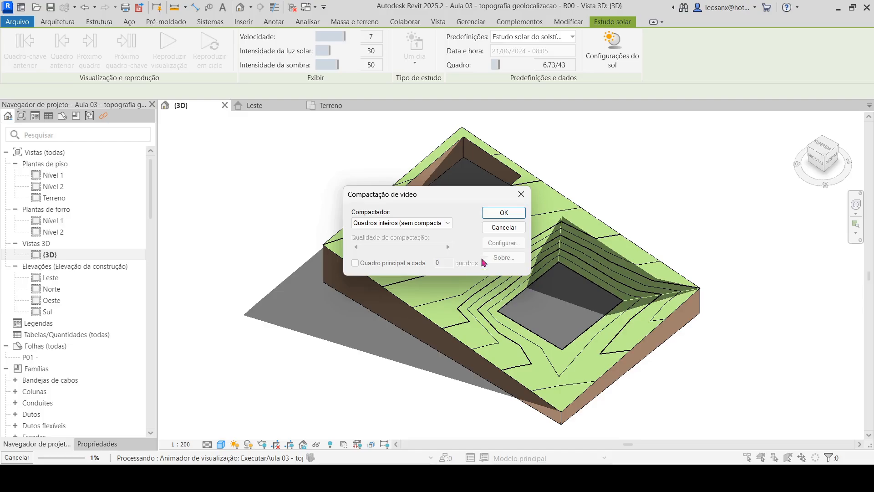
Step: Keep Quadros inteiros (sem compactação) as the video compressor and confirm the compression settings to generate the animation
{"action": "left_click", "coordinate": [387, 223]}
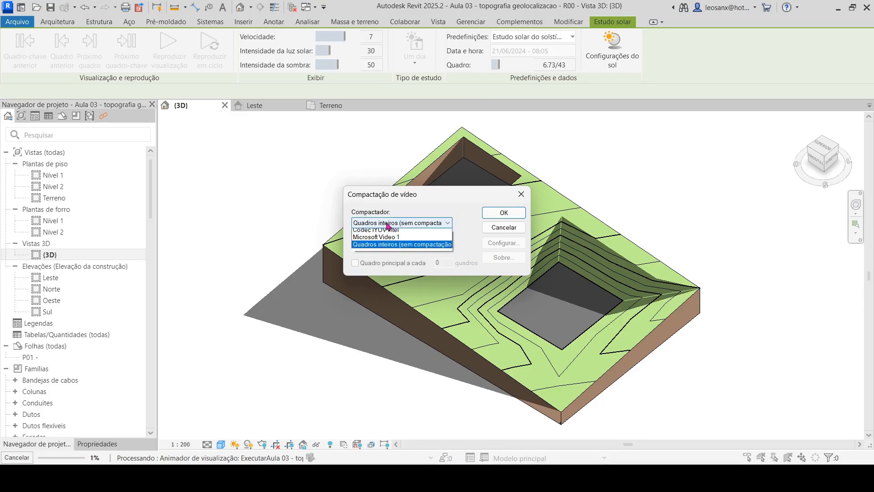
{"action": "left_click", "coordinate": [412, 225]}
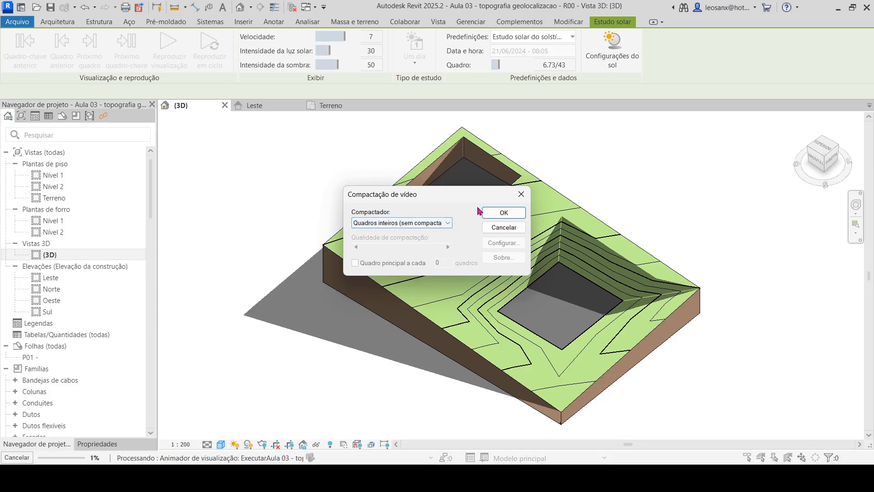
{"action": "left_click", "coordinate": [525, 213]}
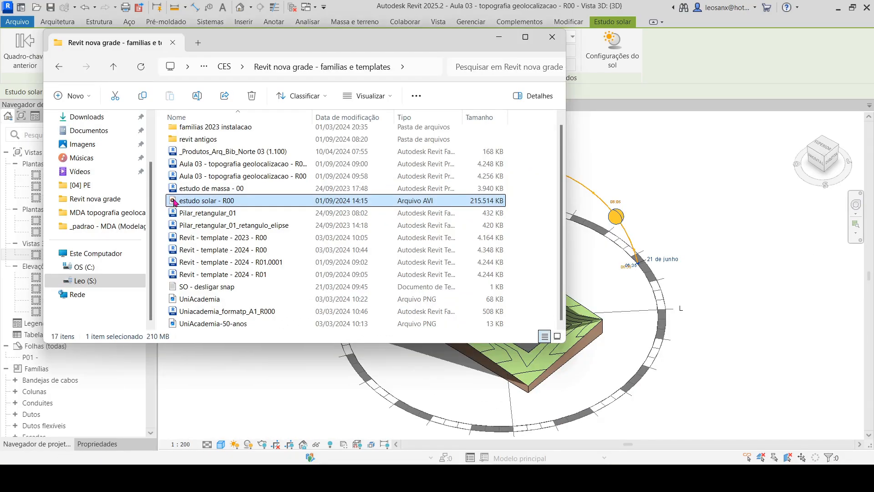
Step: Play the exported "estudo solar - R00" video in Reprodutor Multimídia, close it and return to the Revit 3D view
{"action": "double_click", "coordinate": [479, 197]}
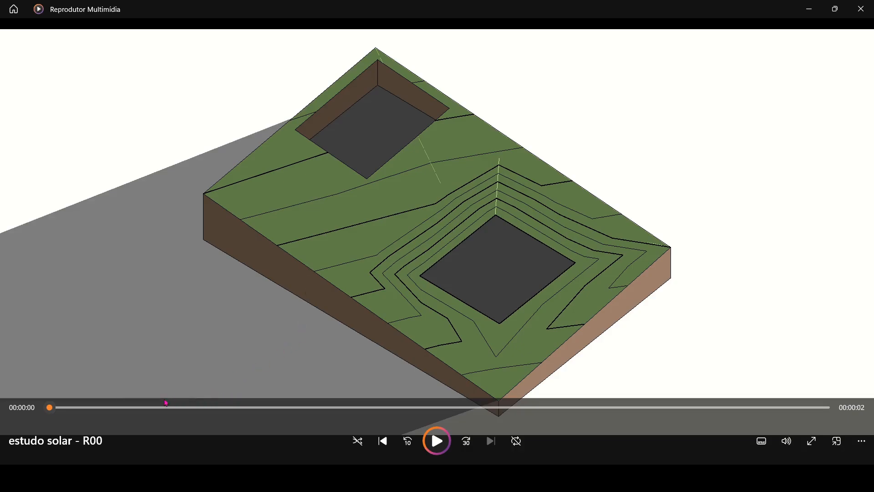
{"action": "left_click", "coordinate": [435, 443]}
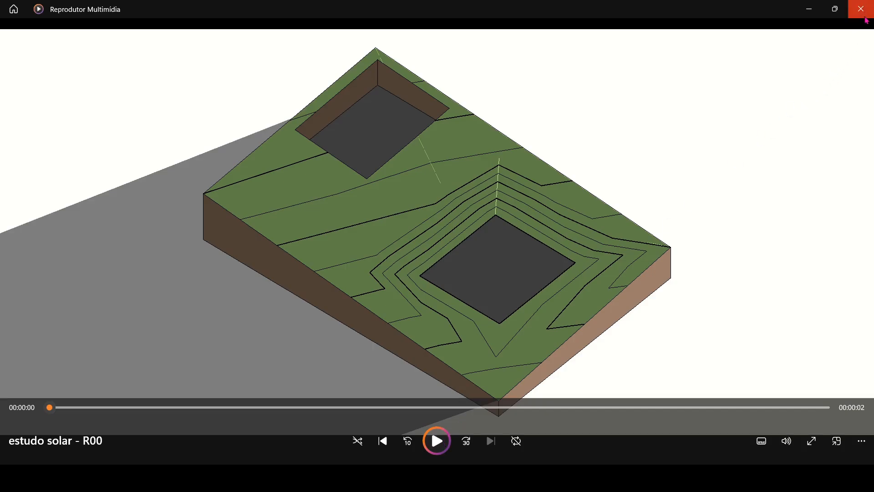
{"action": "left_click", "coordinate": [866, 20]}
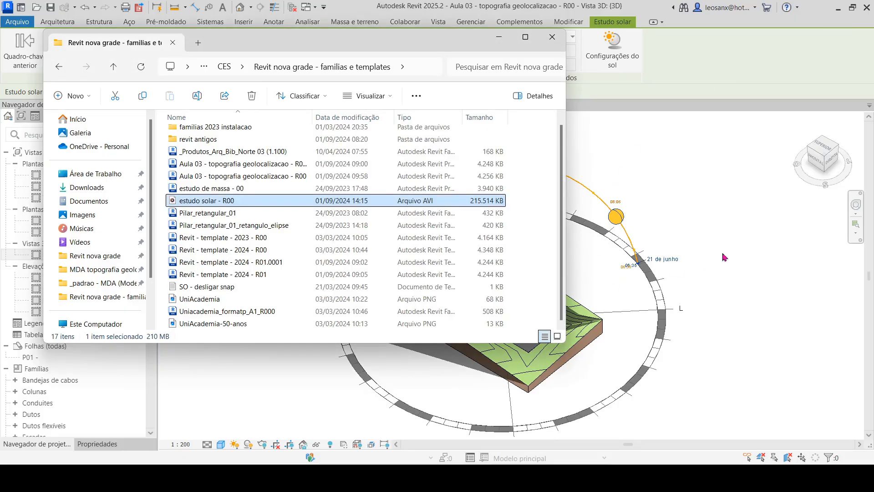
{"action": "left_click", "coordinate": [739, 256]}
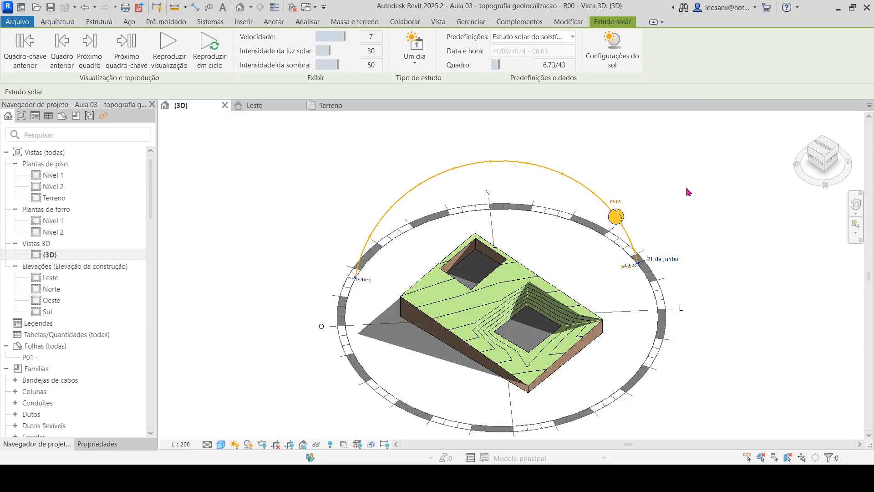
Step: Turn off the sun path and the shadows in the 3D view and leave the solar study mode
{"action": "left_click", "coordinate": [235, 443]}
{"action": "left_click", "coordinate": [257, 405]}
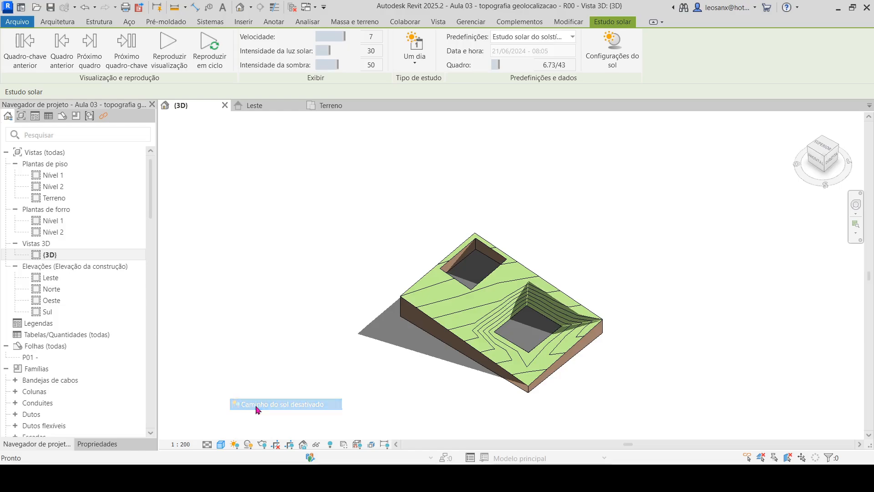
{"action": "left_click", "coordinate": [248, 444]}
{"action": "scroll", "coordinate": [527, 400], "scroll_direction": "up", "scroll_amount": 2}
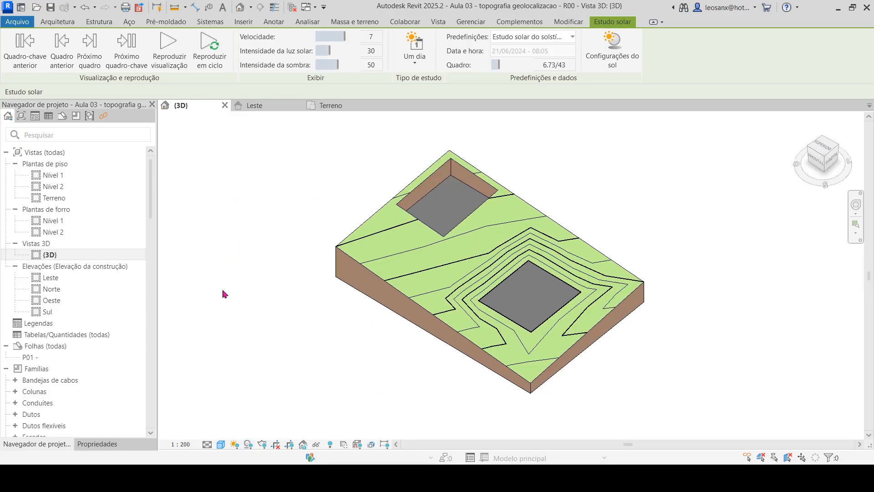
{"action": "key", "text": "Escape"}
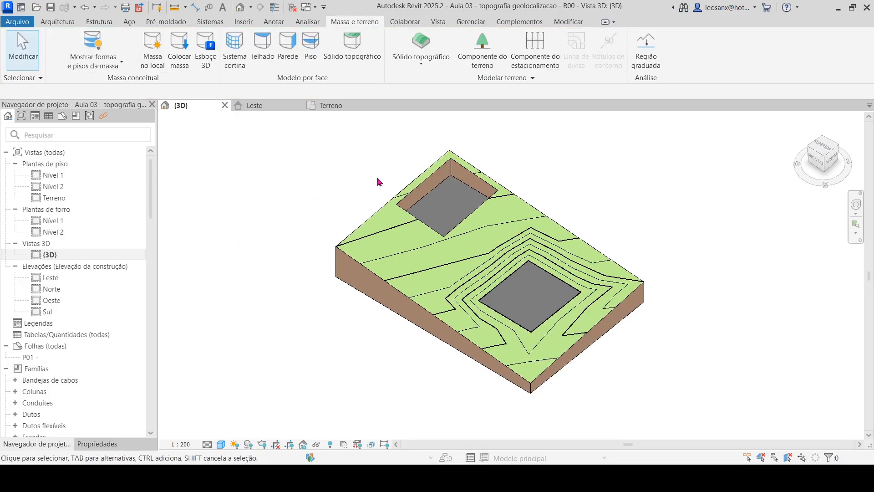